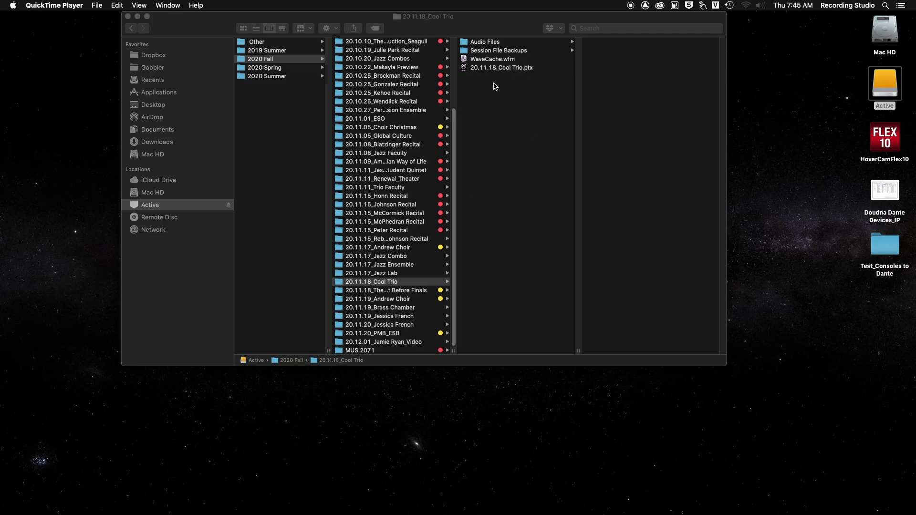
Open the 20.11.18_Cool Trio.ptx session and place the edit cursor at about 50:15, just before the long musical passage in the coloured clips
double_click(503, 71)
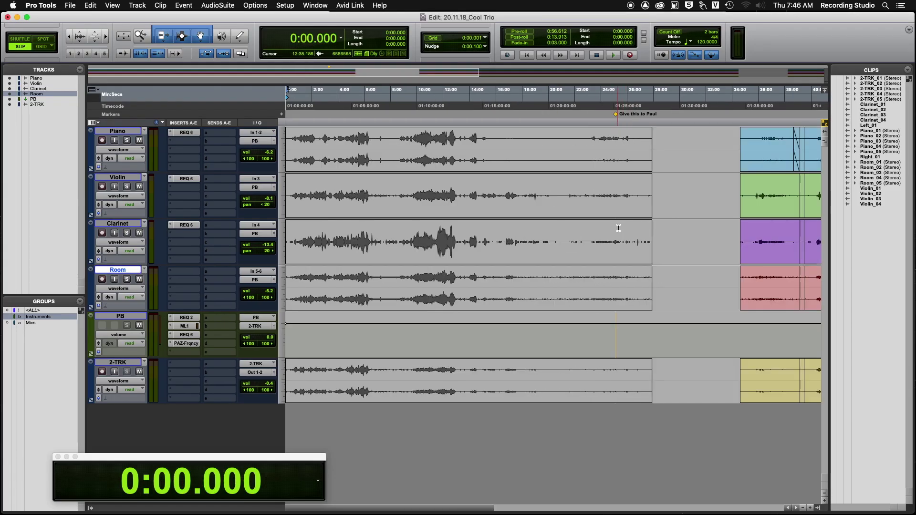
key("super+bracketleft")
key("super+bracketleft")
key("F5")
left_click_drag(393, 206, 543, 203)
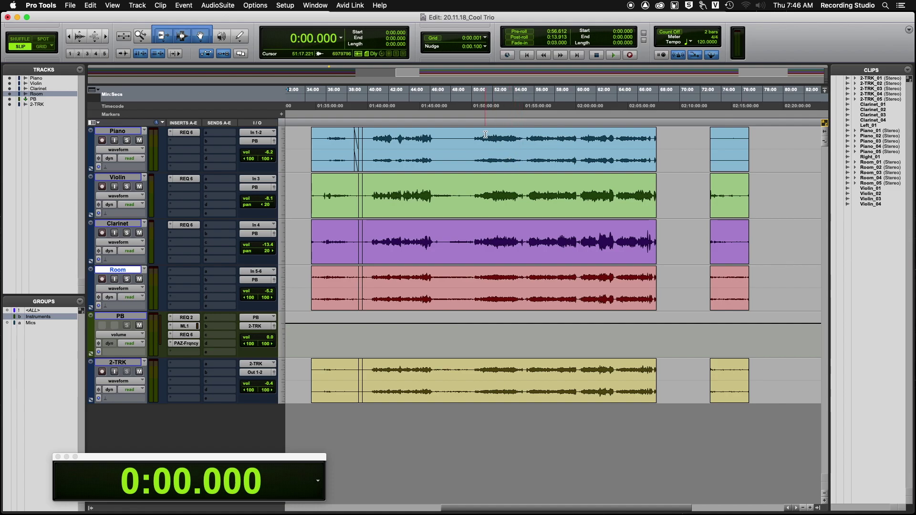
key("F5")
left_click_drag(442, 157, 741, 171)
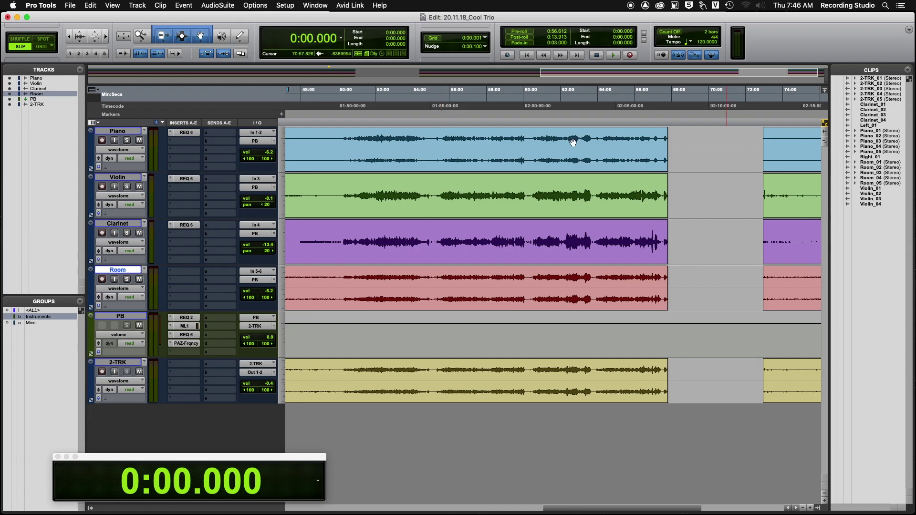
left_click(343, 136)
left_click(341, 137)
left_click(342, 138)
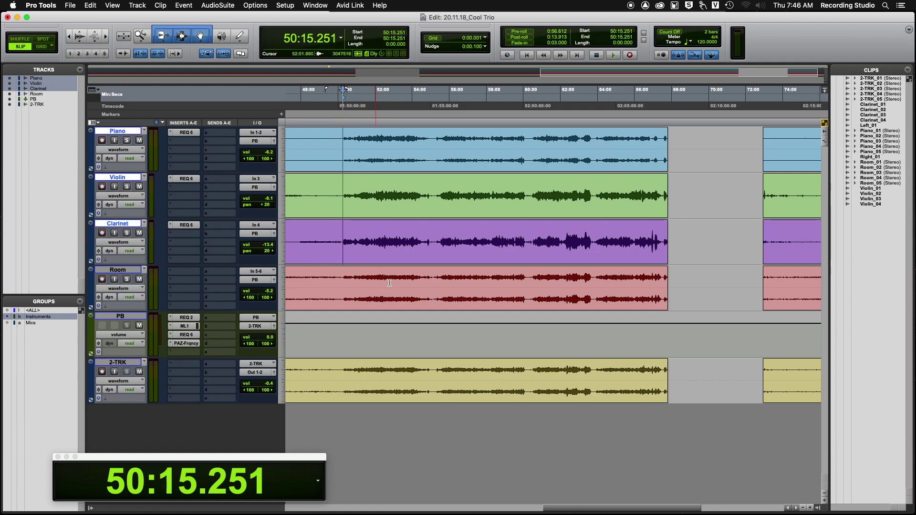
key("super+bracketleft")
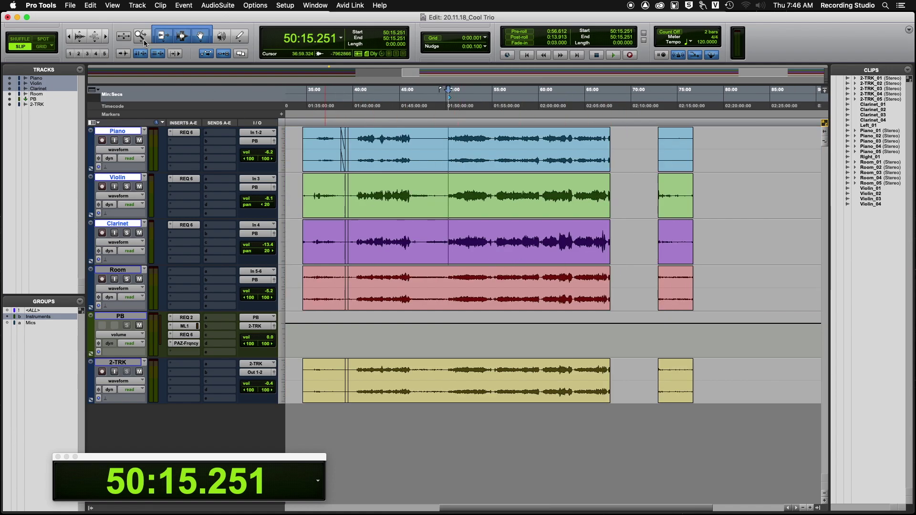
Save the session under the new name 20.11.18_Cool Trio_12.03.20 in the same session folder
left_click(70, 5)
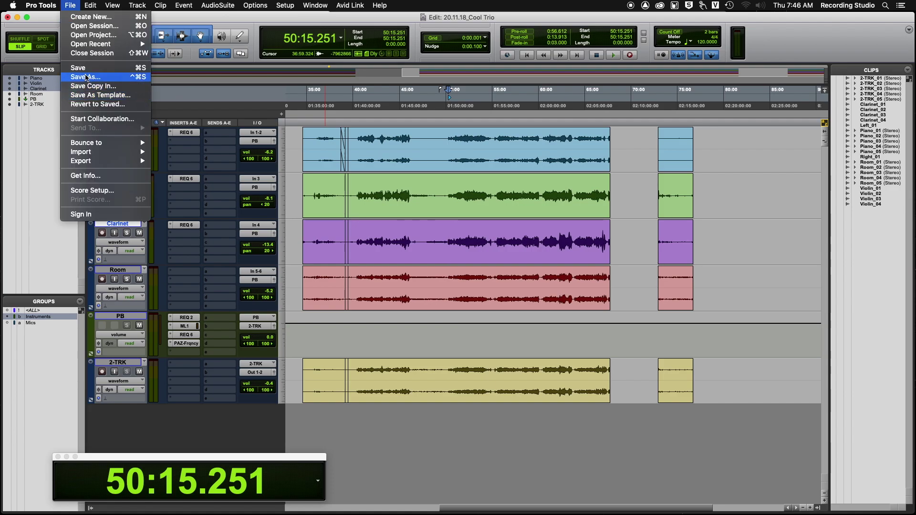
left_click(86, 77)
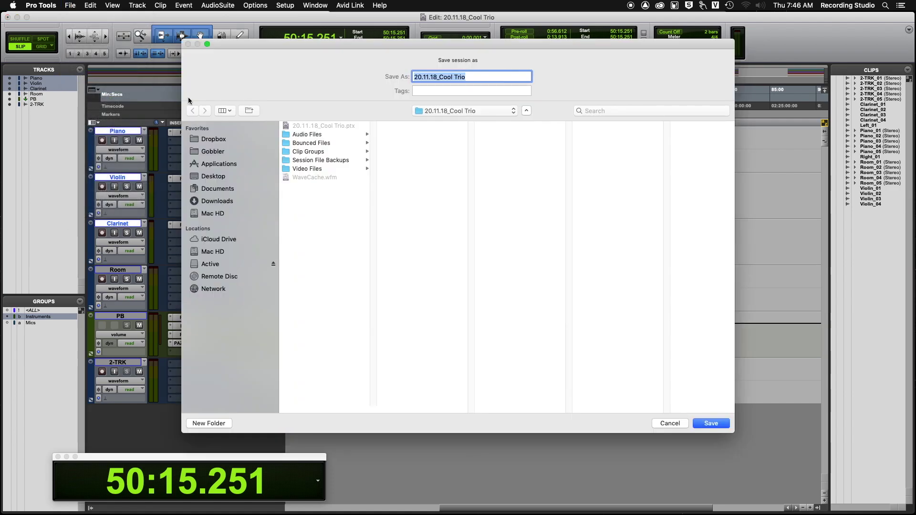
key("Right")
type("_")
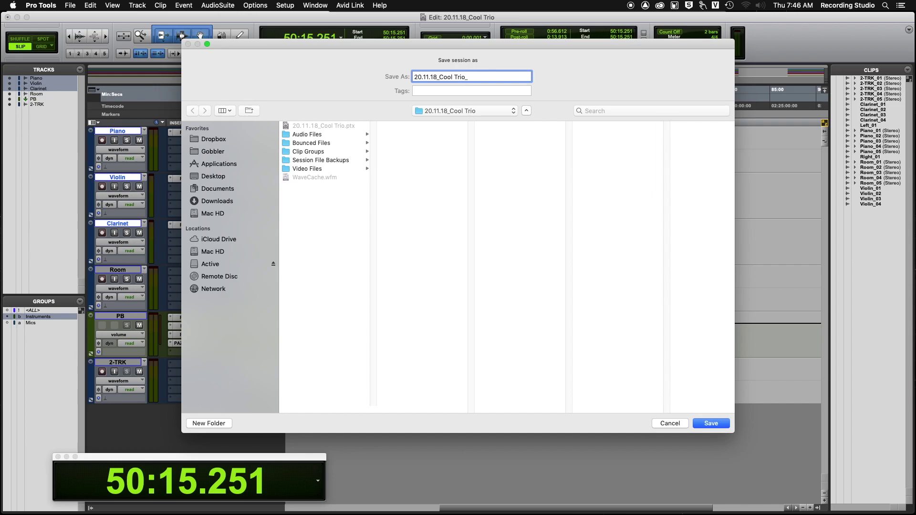
type("12.")
left_click(806, 6)
left_click(805, 6)
type("03.20")
key("Return")
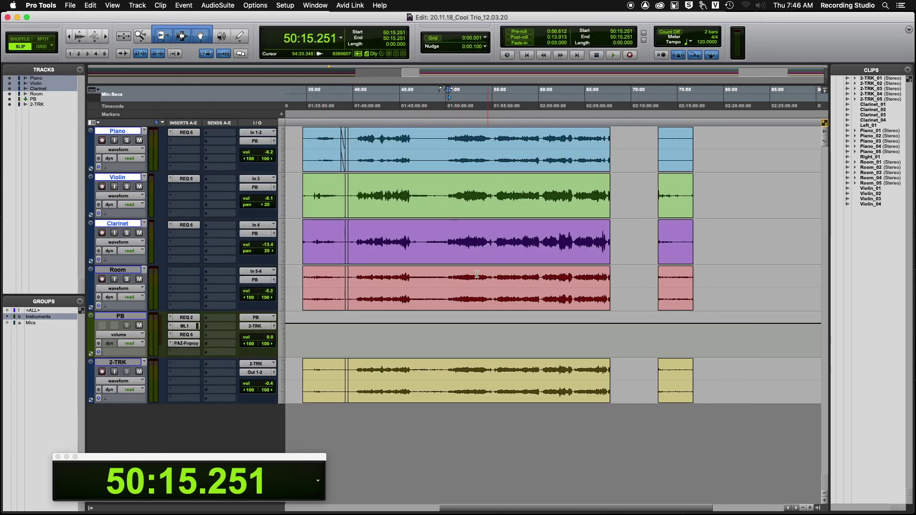
Play the session from the edit cursor and turn on input monitoring for the 2-TRK track
key("F5")
left_click_drag(414, 143, 596, 142)
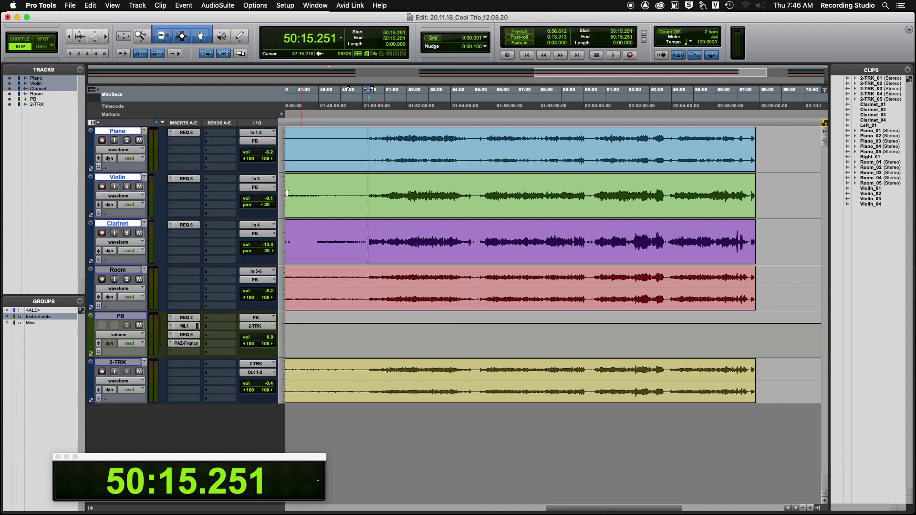
key("space")
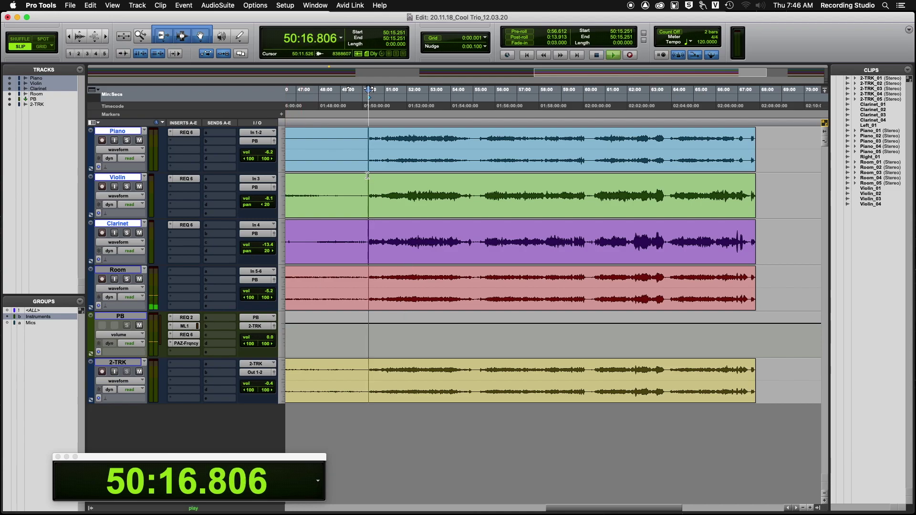
key("super+bracketright")
key("super+bracketright")
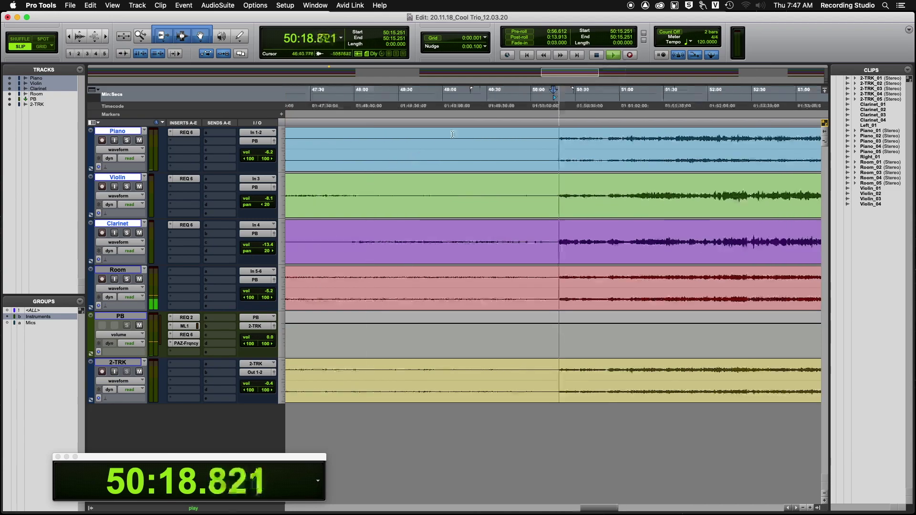
left_click(115, 371)
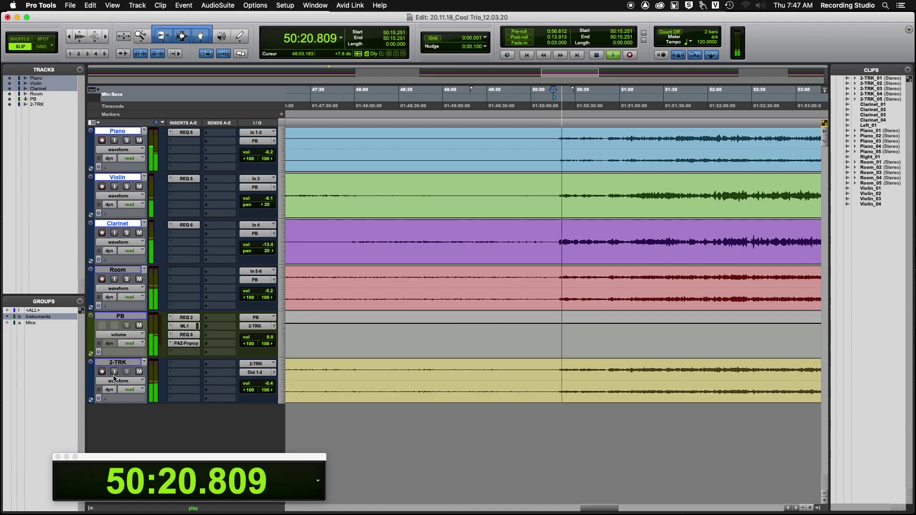
Stop playback and move the edit cursor to about 50:18.85, near the onset of the music in the Piano clip
key("F5")
left_click_drag(538, 294, 702, 299)
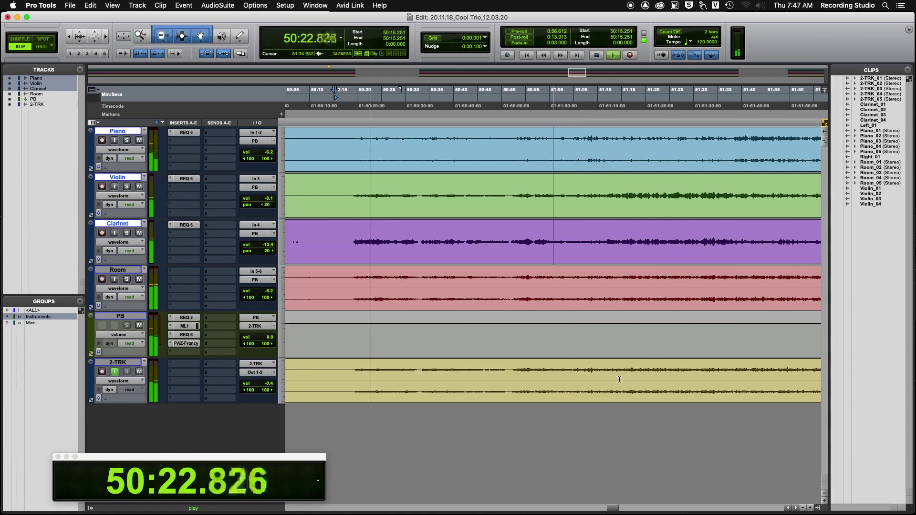
key("super+bracketleft")
key("super+bracketleft")
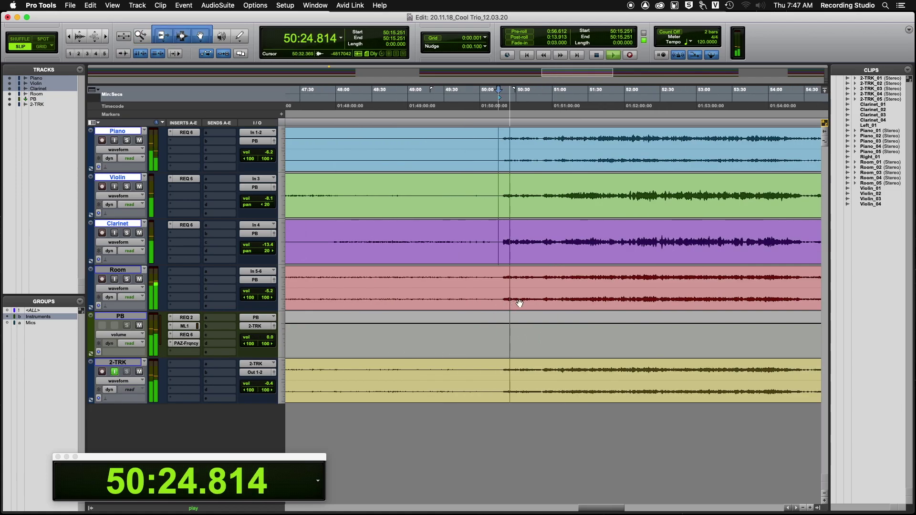
key("space")
key("F5")
left_click(502, 200)
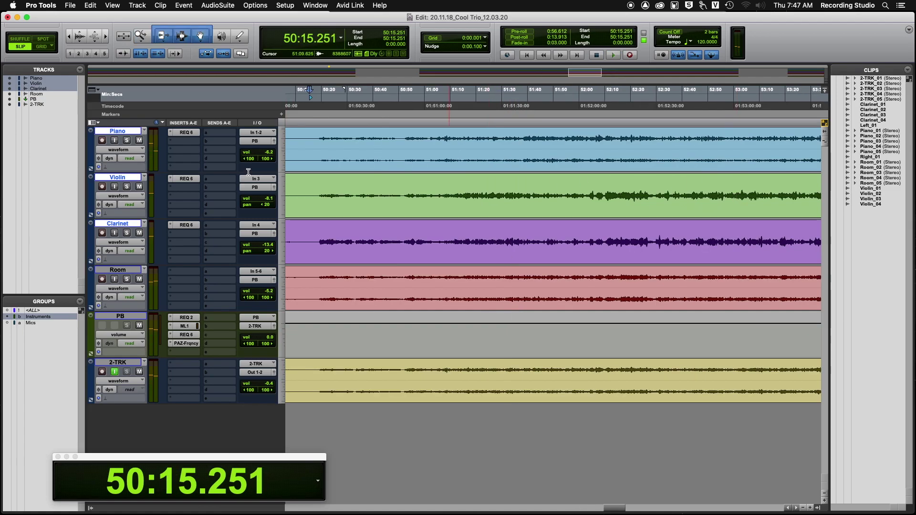
left_click(319, 133)
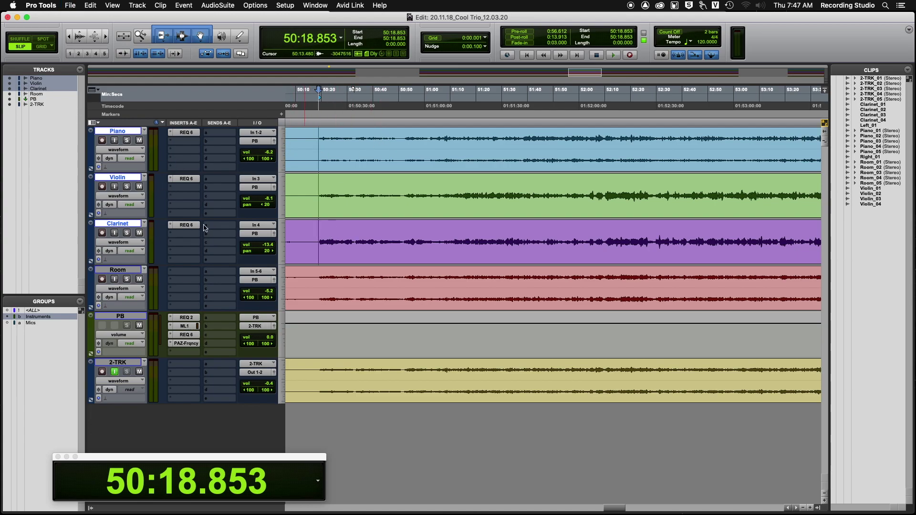
Refine the edit cursor to about 50:19.26 at the music's onset and briefly play from there to check the levels
left_click_drag(306, 193, 508, 194)
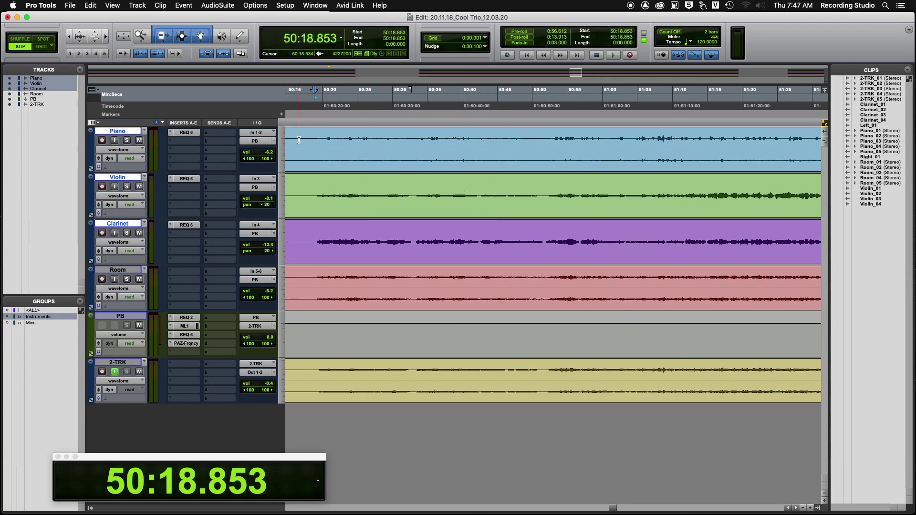
left_click(315, 136)
left_click(316, 136)
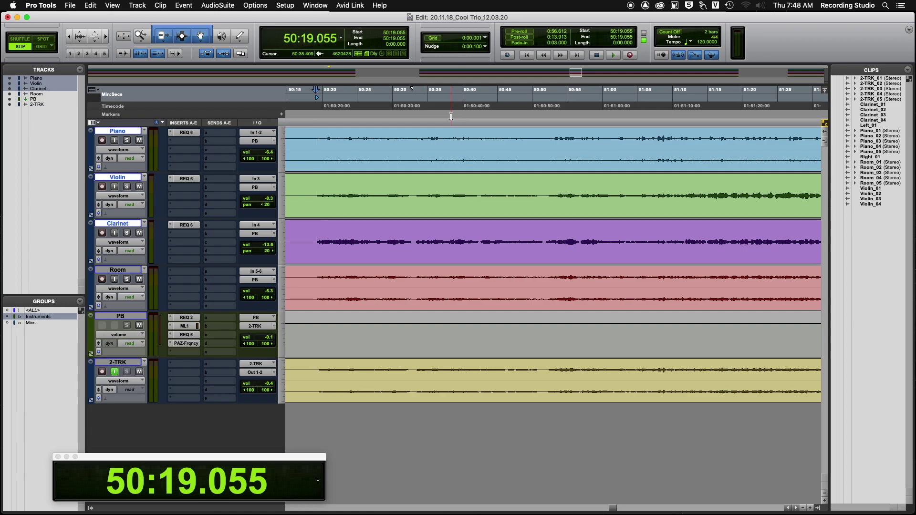
left_click(318, 139)
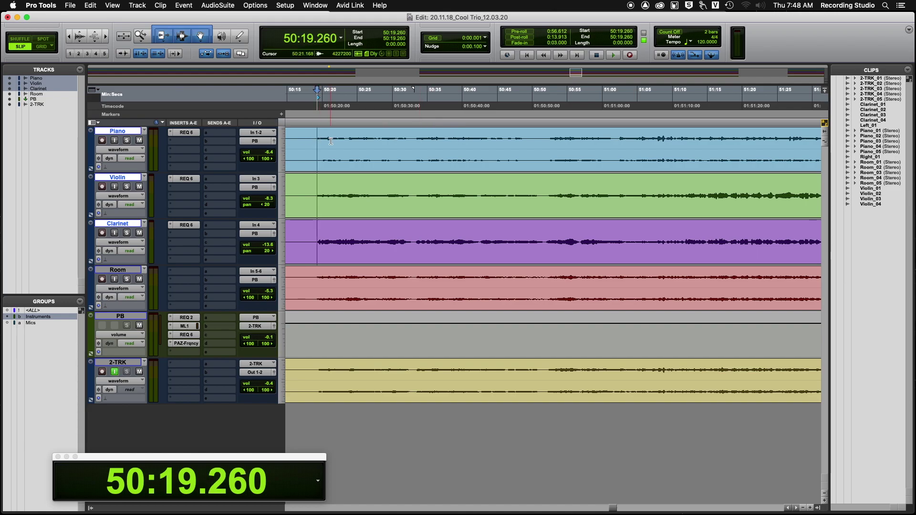
key("space")
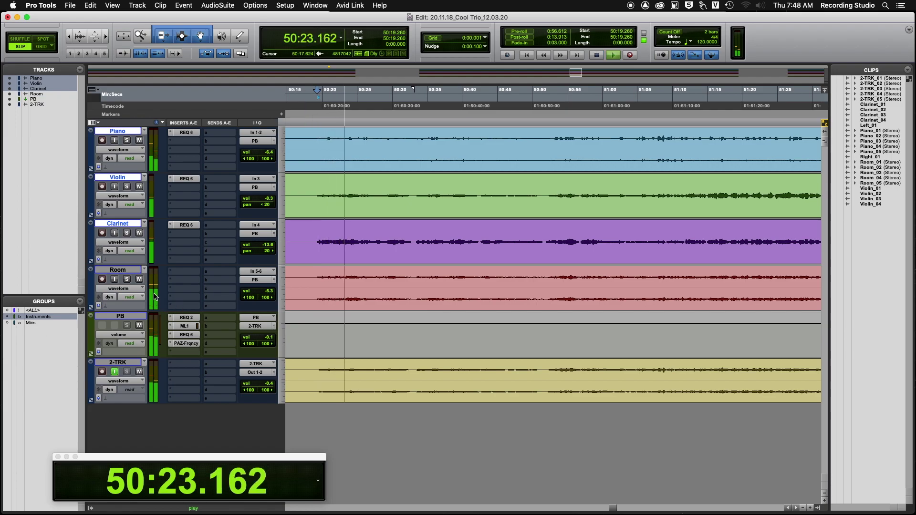
key("space")
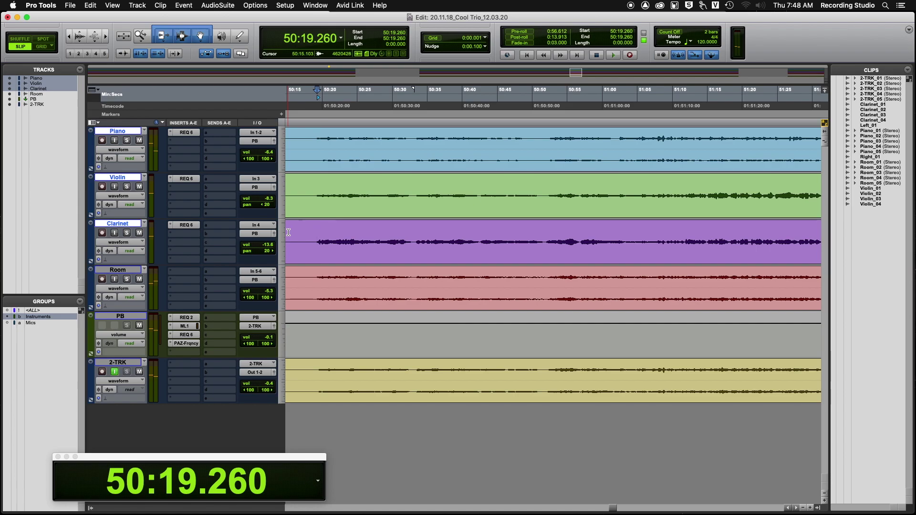
Show the Automation window and move it over the middle of the track clips
key("super+4")
key("super+4")
key("super+4")
left_click_drag(204, 84, 423, 169)
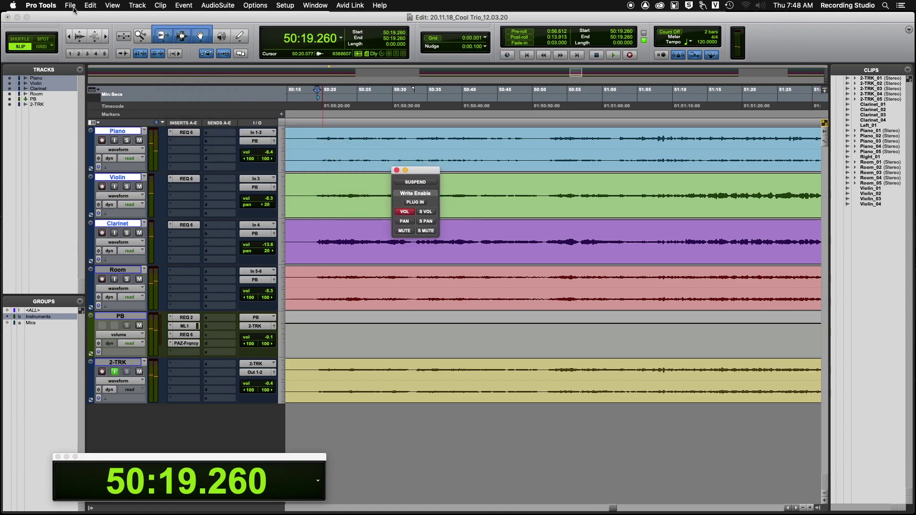
left_click(115, 6)
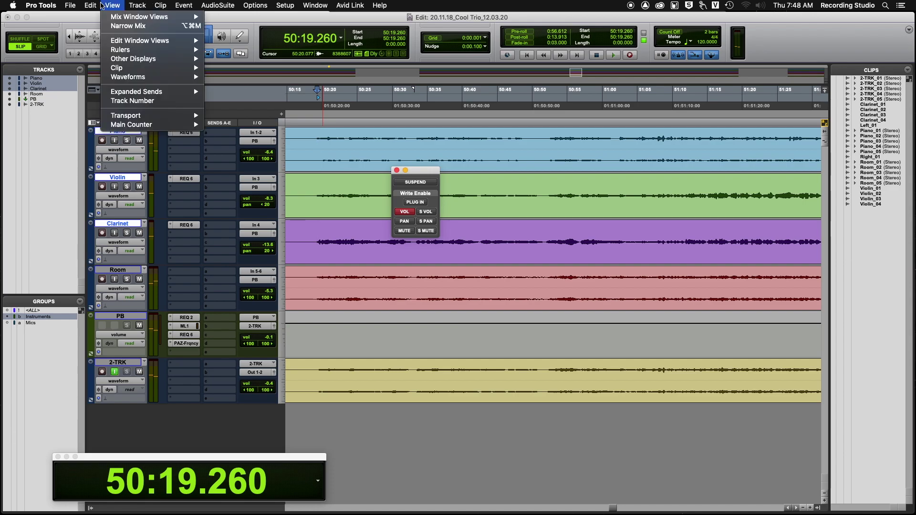
mouse_move(93, 6)
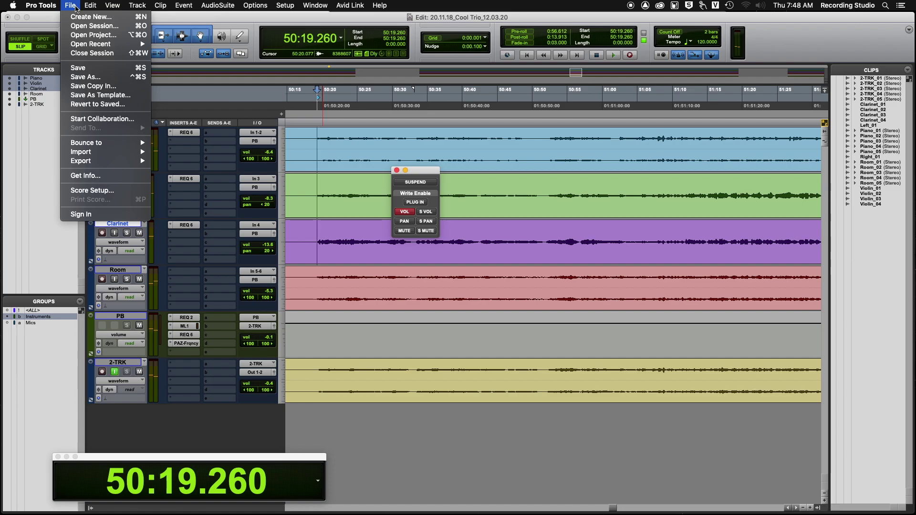
mouse_move(190, 4)
mouse_move(234, 3)
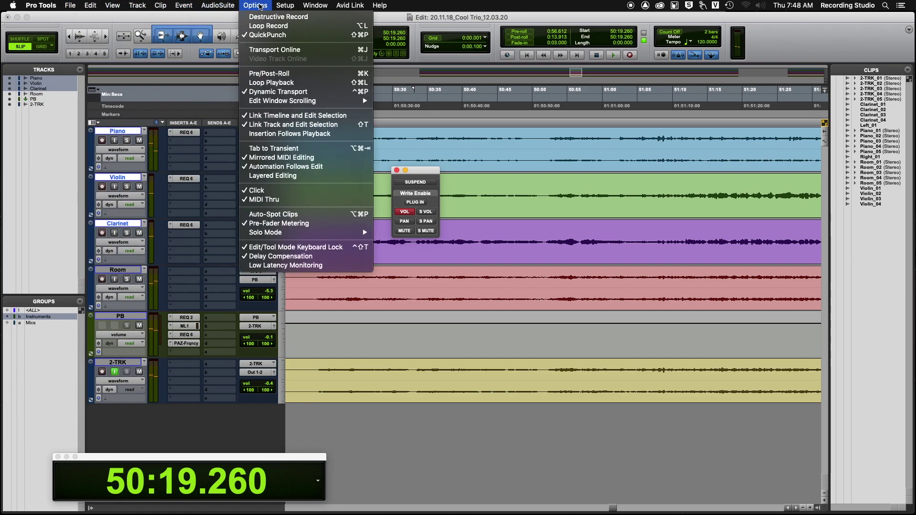
mouse_move(329, 3)
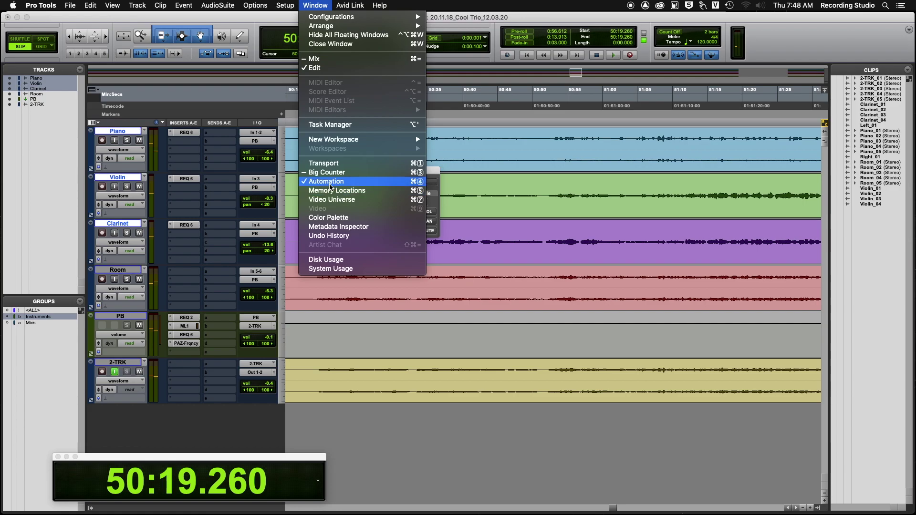
left_click(371, 184)
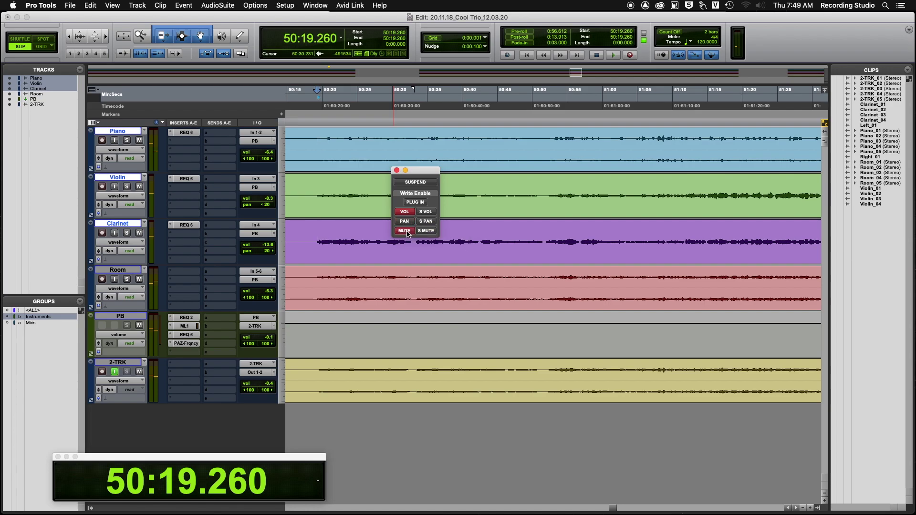
Write-enable mute automation alongside volume, then close the Automation window
left_click(433, 231)
left_click(434, 233)
left_click(397, 170)
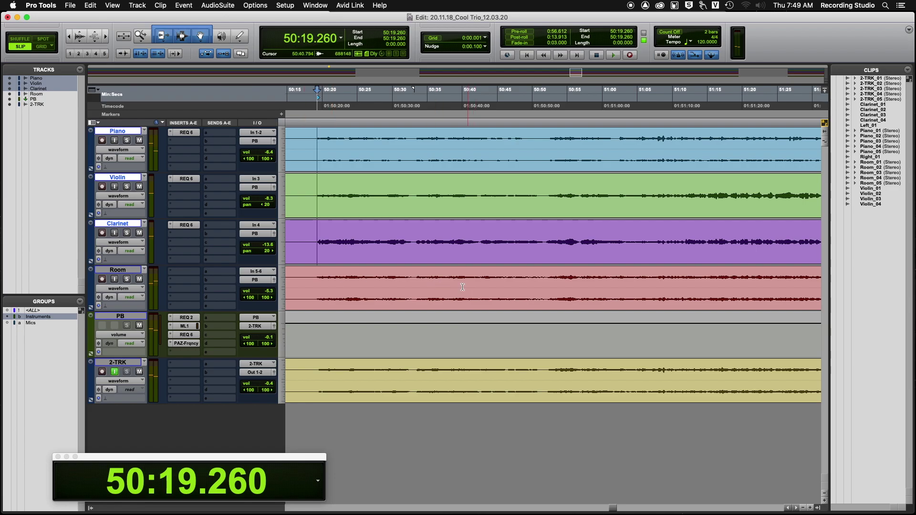
Show the Mix window and close the Big Counter that covers it
key("super+equal")
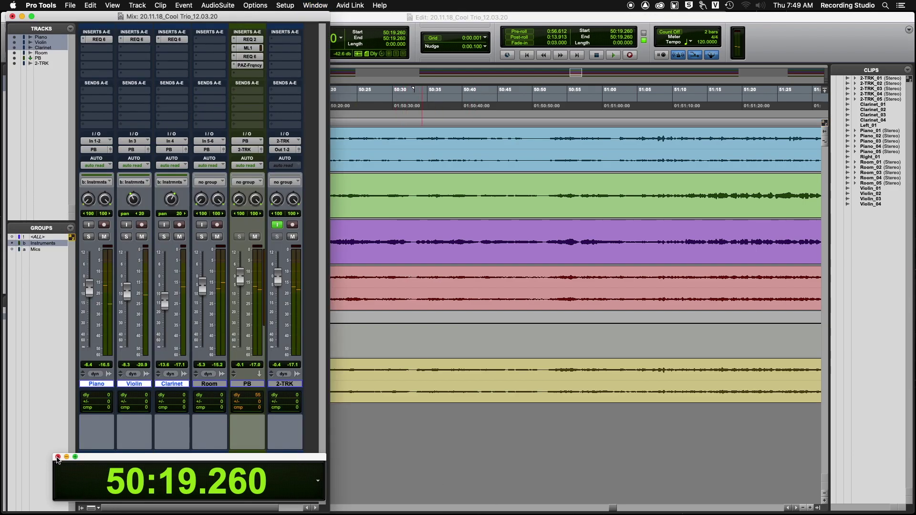
left_click(57, 457)
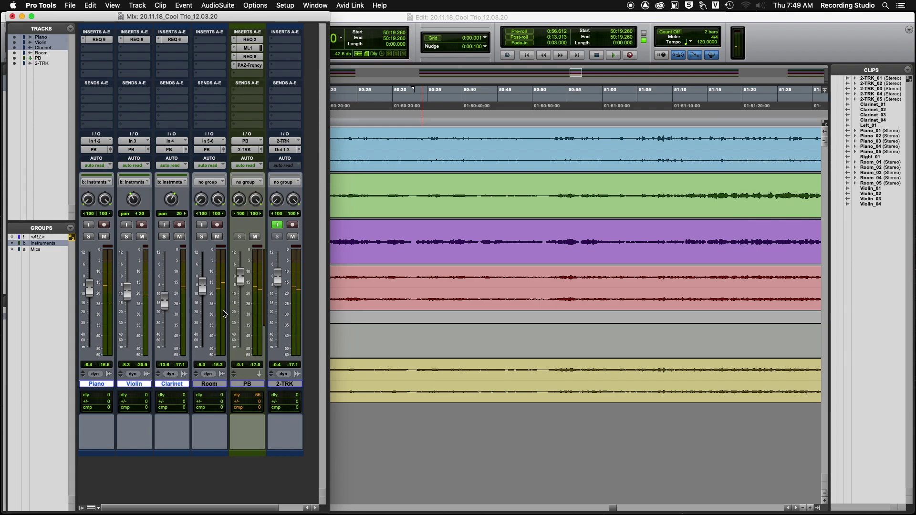
Examine the REQ 6 equalizer settings on the Piano, Violin and Clarinet tracks
left_click(100, 39)
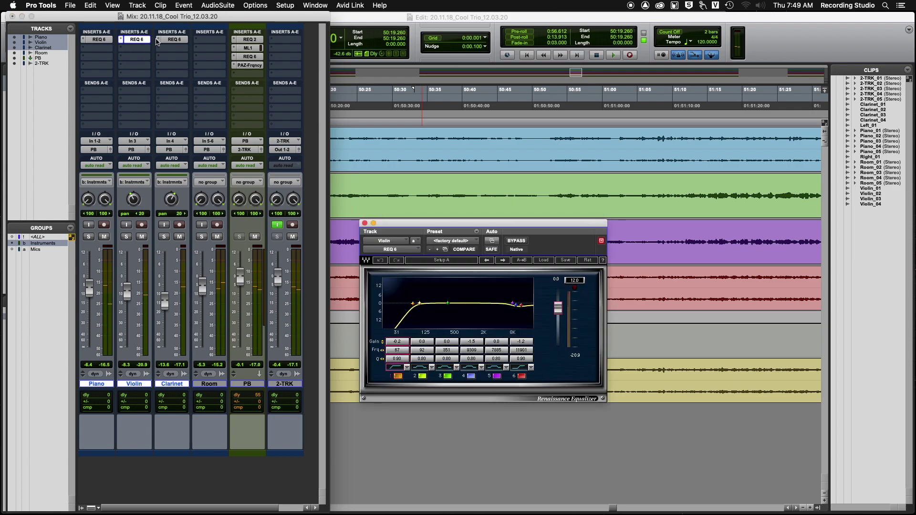
left_click(174, 41)
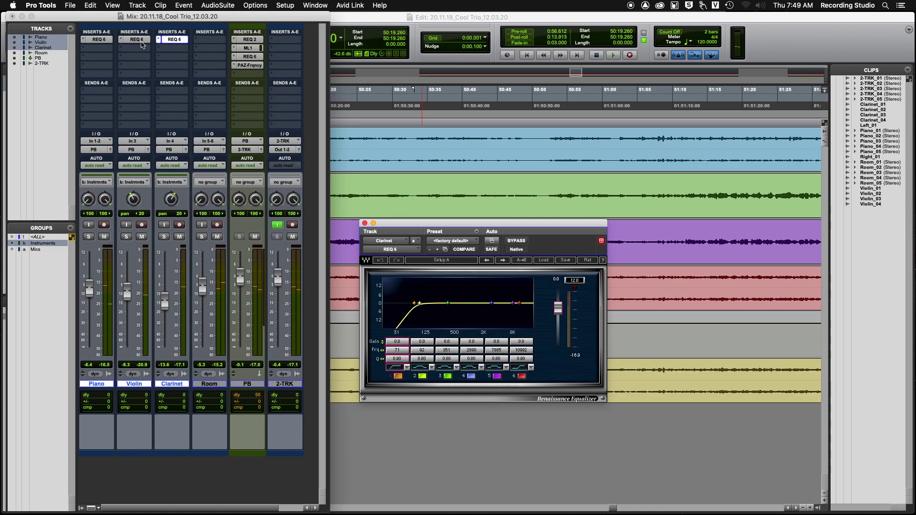
left_click(140, 41)
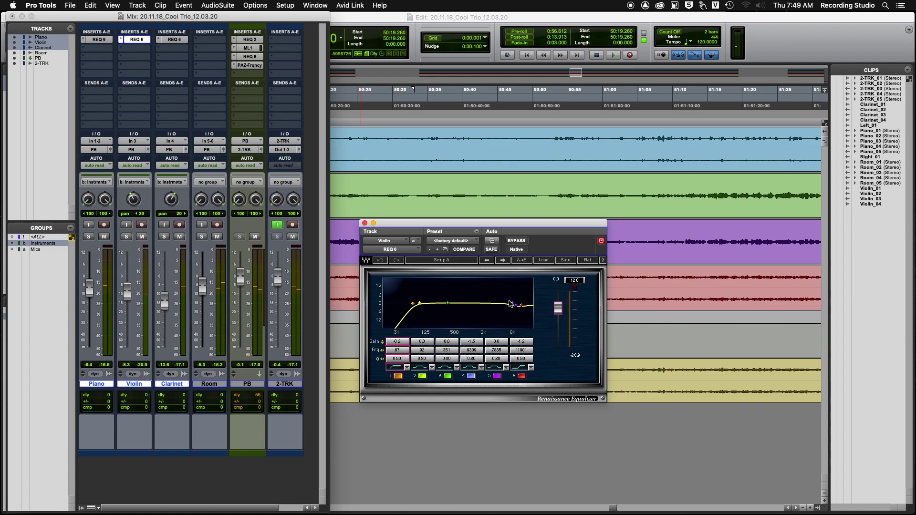
left_click(172, 39)
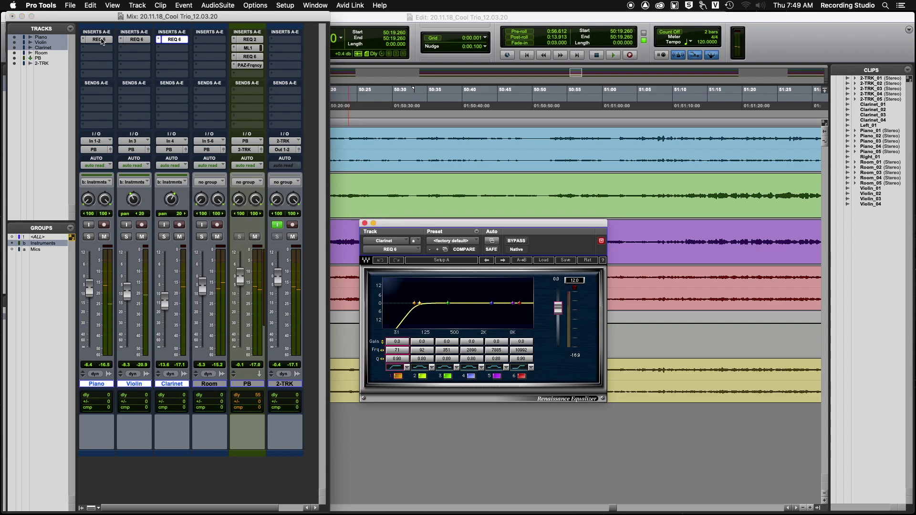
Examine the Piano track's REQ 6 equalizer, close its window, and inspect the REQ 2 equalizer on the PB track
left_click(99, 39)
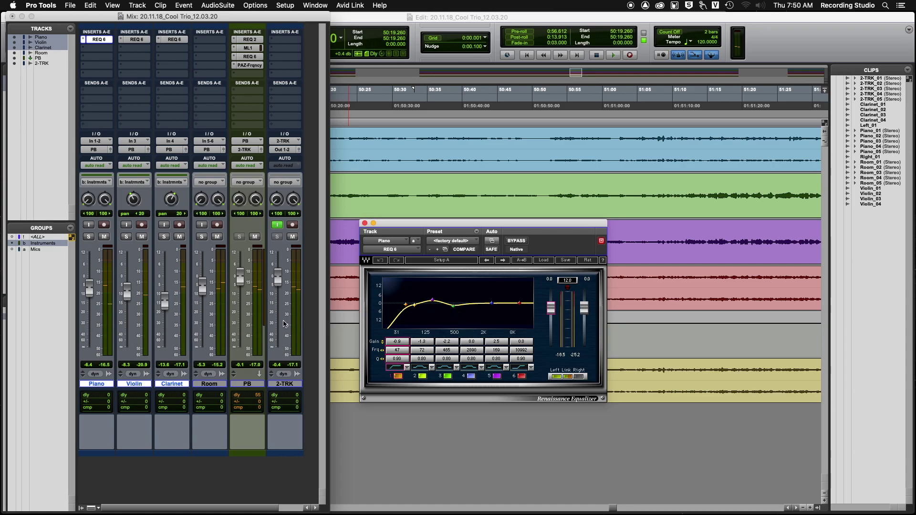
left_click(366, 224)
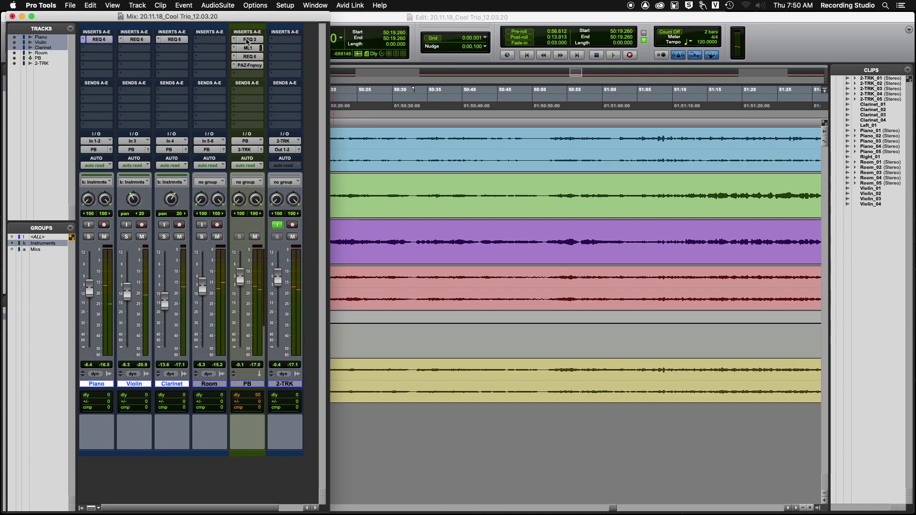
left_click(247, 41)
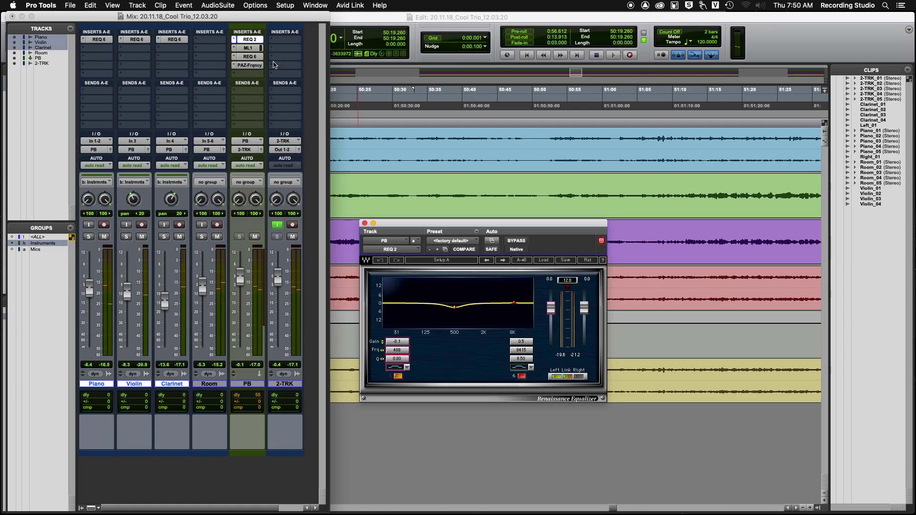
Set the ceiling of the ML4000 ML1 mastering limiter on the PB track to -1.00
left_click(257, 49)
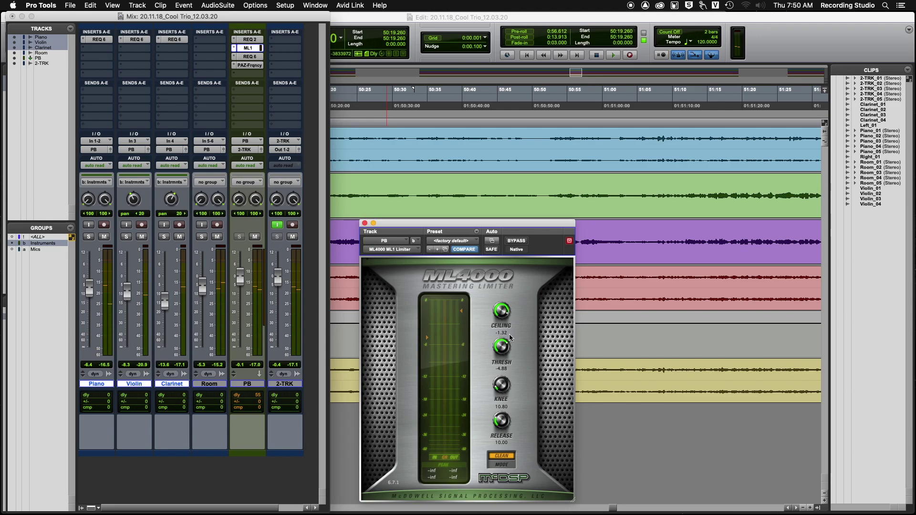
left_click_drag(501, 309, 504, 313)
left_click_drag(503, 306, 502, 309)
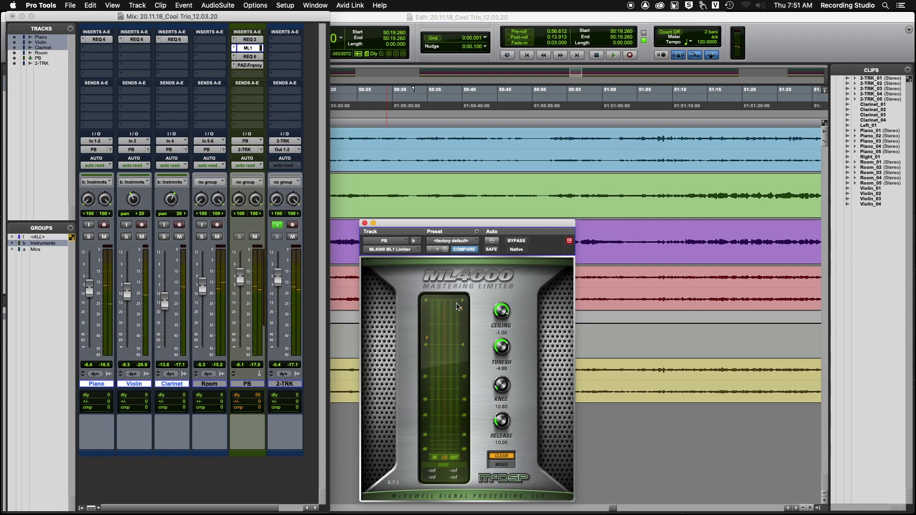
Review the PB track's REQ 6 and REQ 2 equalizers and its PAZ Frequency analyzer, then close the plug-in window
left_click(250, 57)
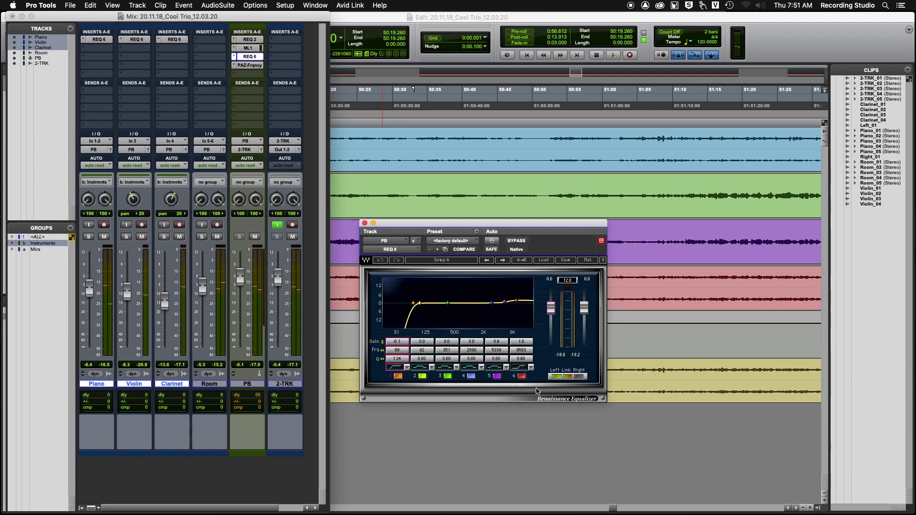
left_click(250, 40)
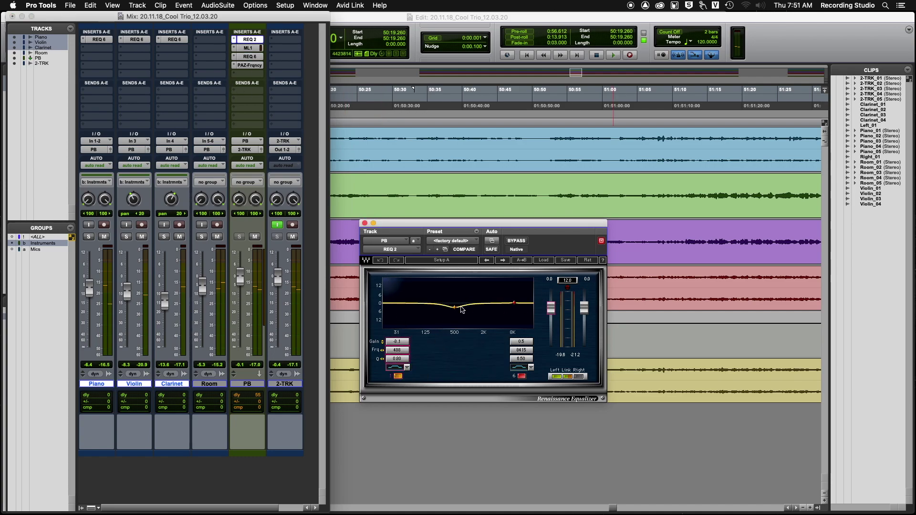
left_click(249, 57)
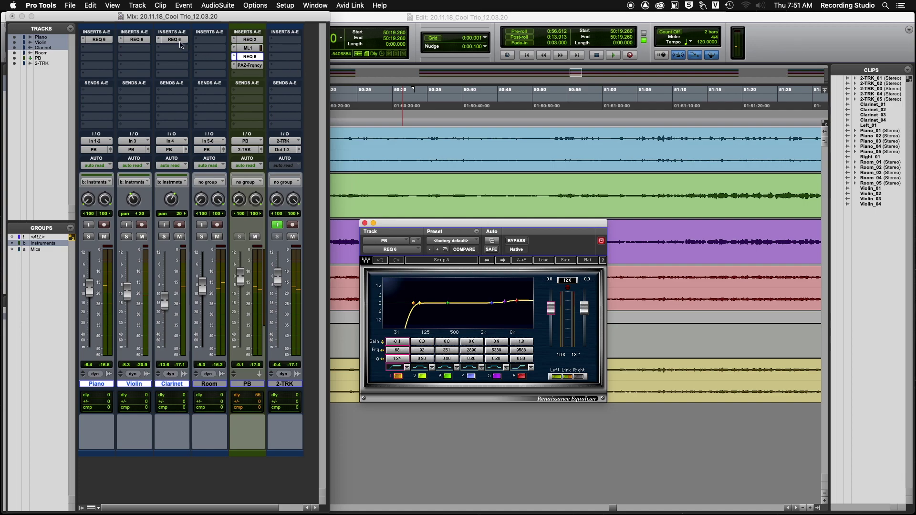
left_click(179, 40)
left_click(249, 65)
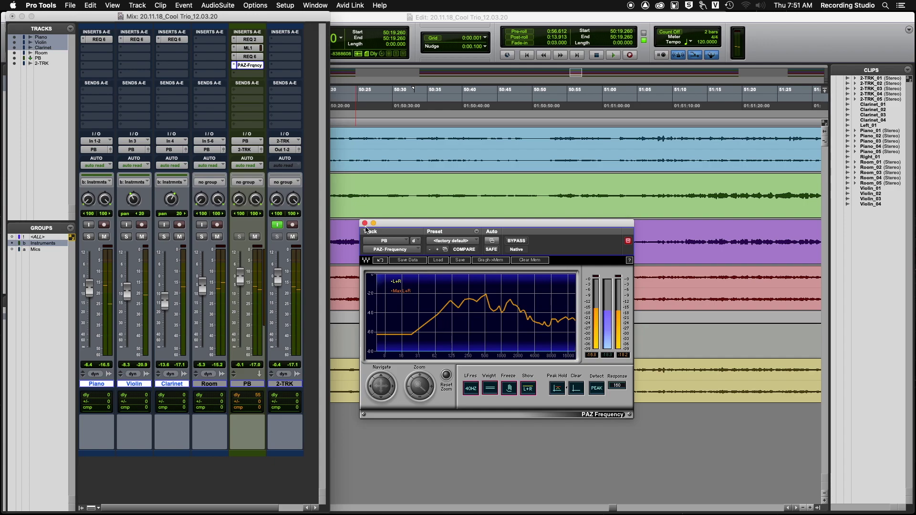
left_click(364, 223)
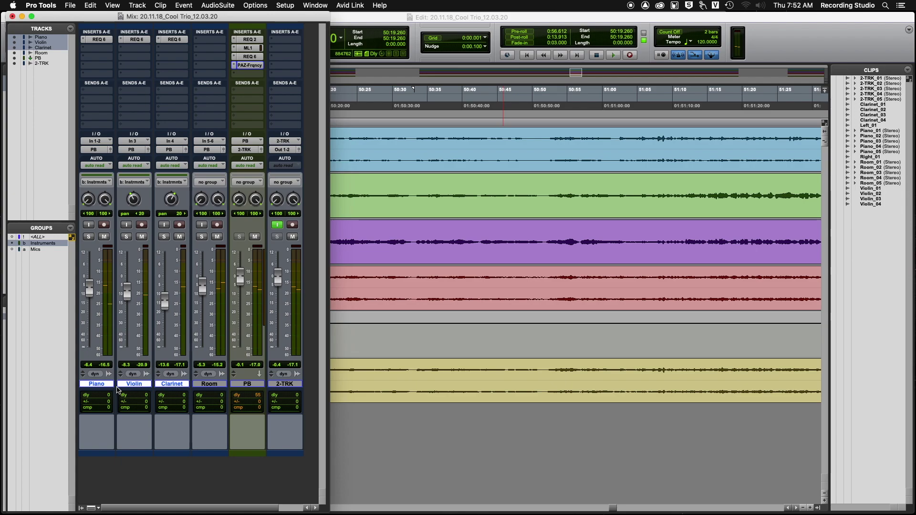
Set automation on the Piano, Violin and Clarinet tracks to write and display their volume automation in the Edit window
left_click(101, 166)
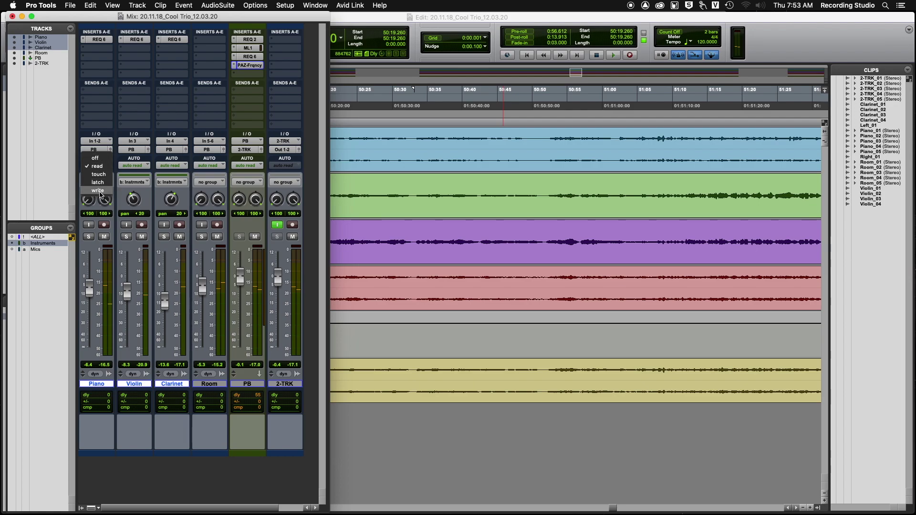
left_click(100, 192)
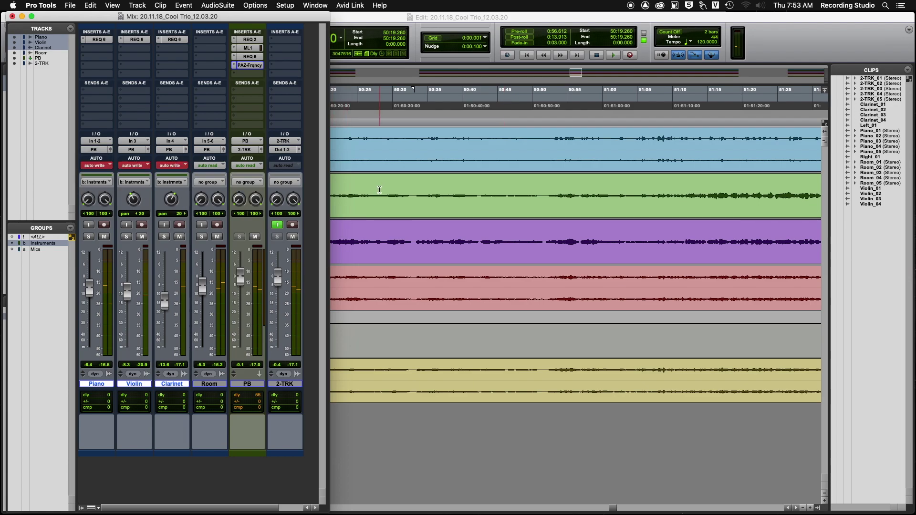
key("super+equal")
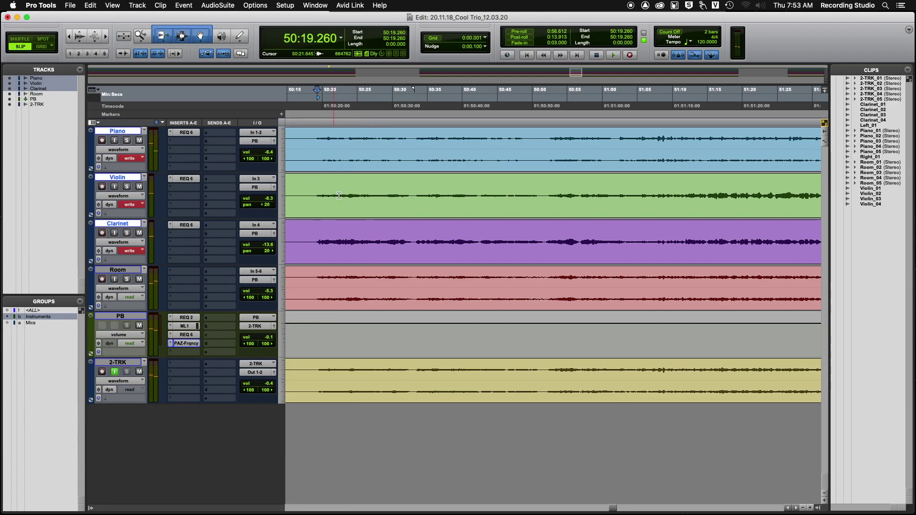
left_click(127, 151)
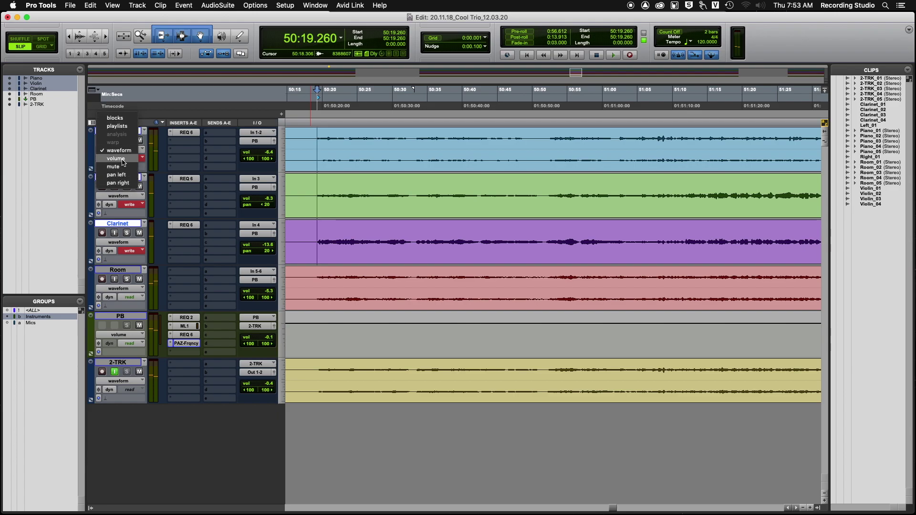
left_click(122, 160)
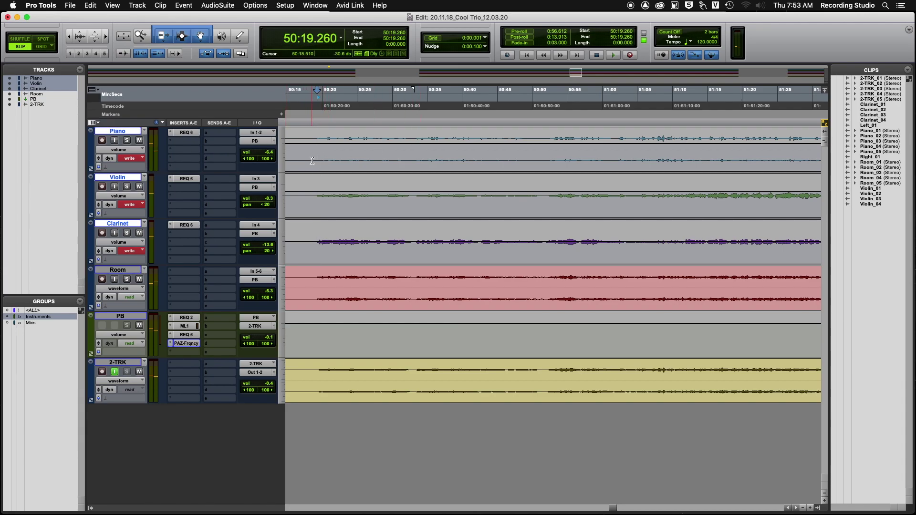
Write a pass of grouped volume moves on the Piano, Violin and Clarinet tracks, playing from 50:19.260 to about 50:51
key("space")
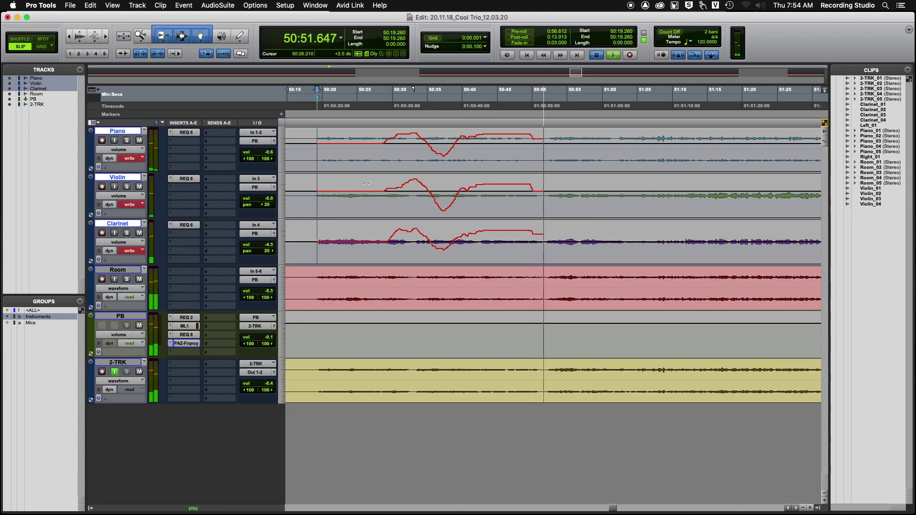
key("space")
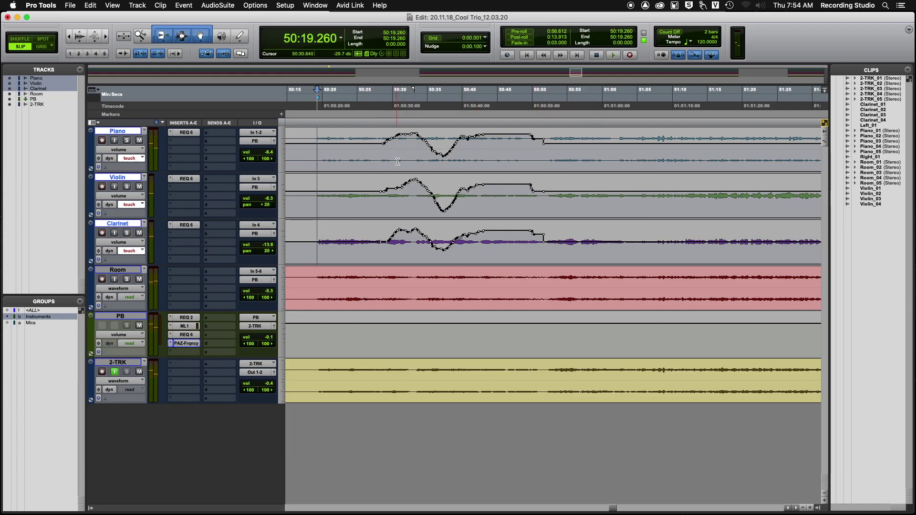
Record touch-mode volume changes on the three instrument tracks from 50:32.412, finishing with a Clarinet-only dip with grouping suspended
key("super+equal")
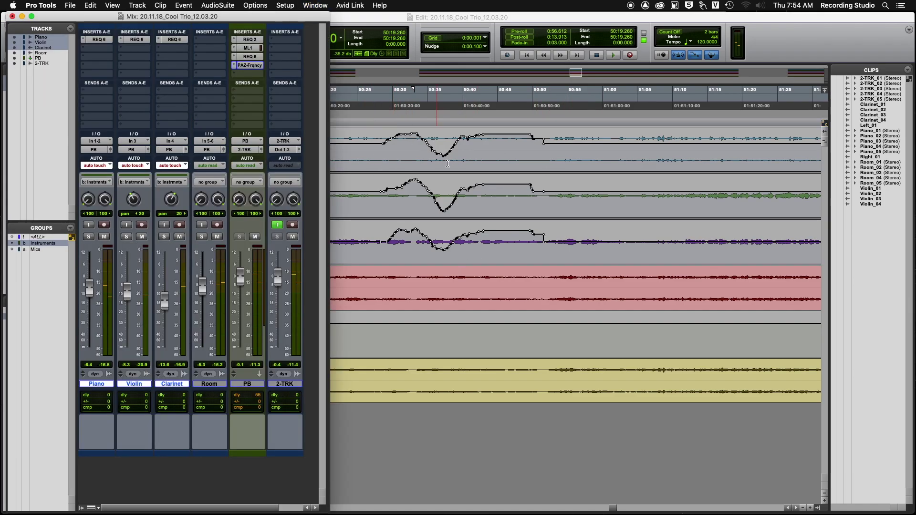
left_click(409, 151)
key("space")
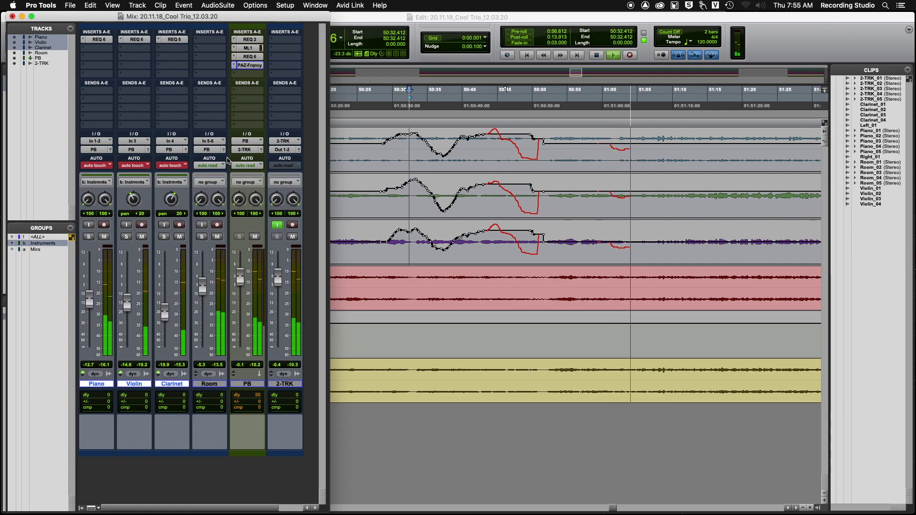
key("b")
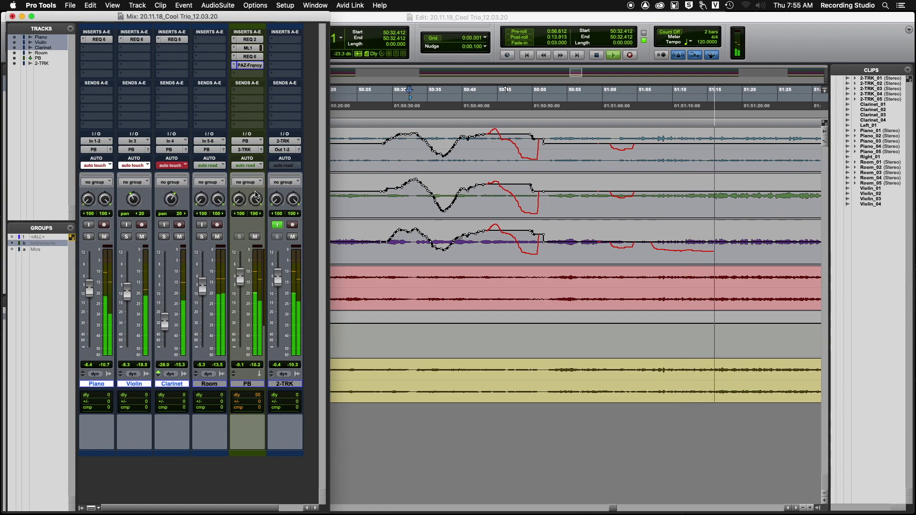
key("space")
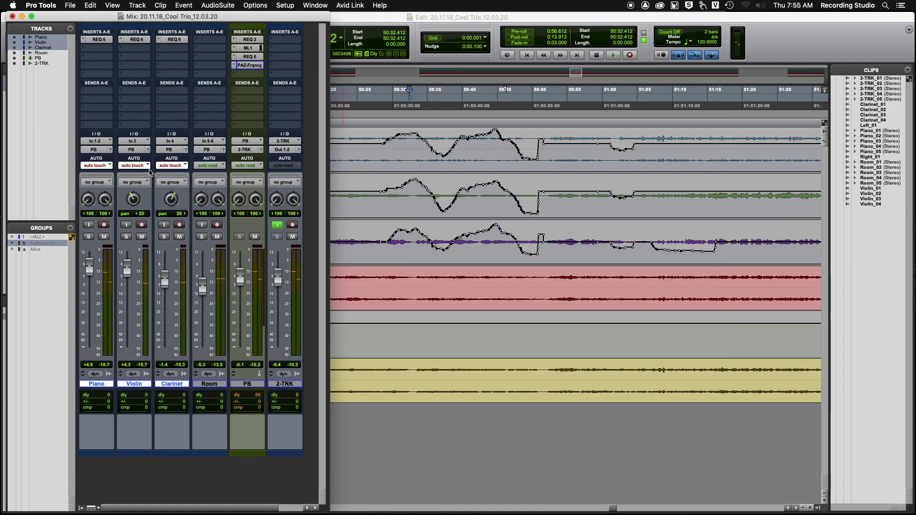
Set the Piano, Violin and Clarinet tracks to latch automation and record a pass of raised volume levels from 51:12.277
left_click(137, 170)
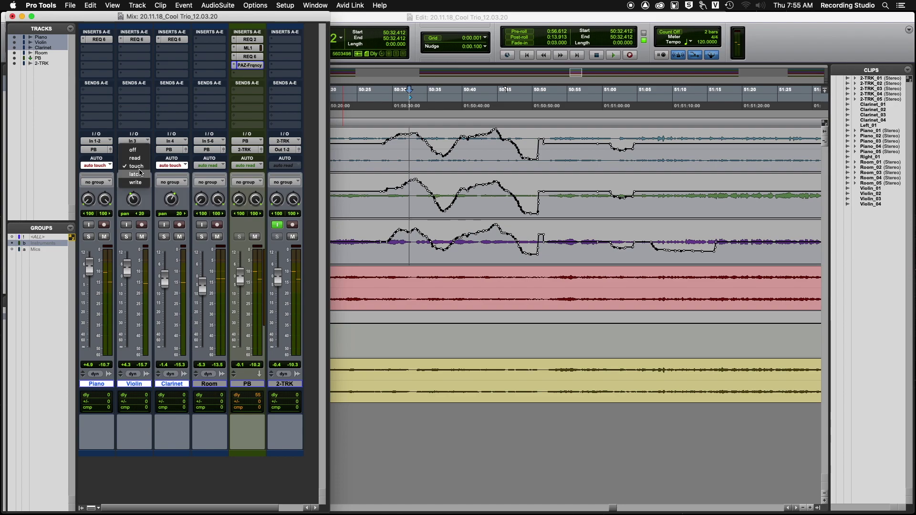
left_click(136, 174, "alt+shift")
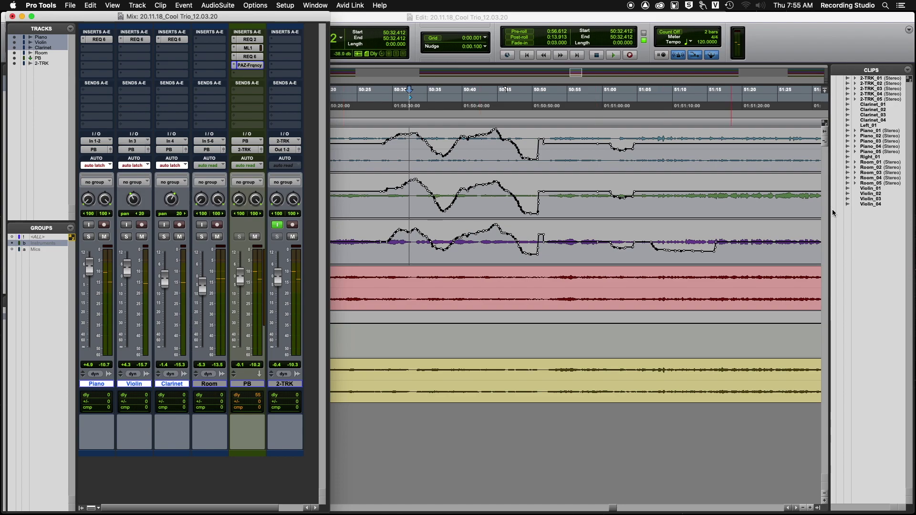
left_click(688, 211)
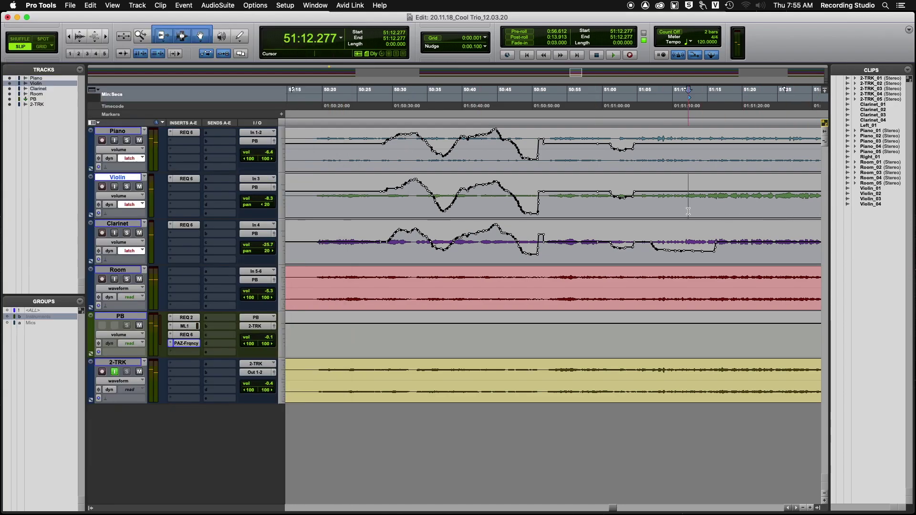
key("space")
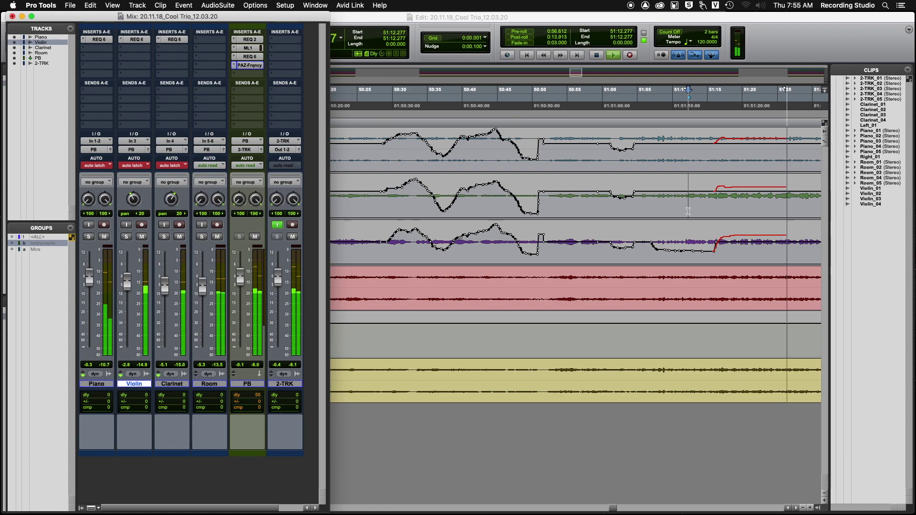
key("space")
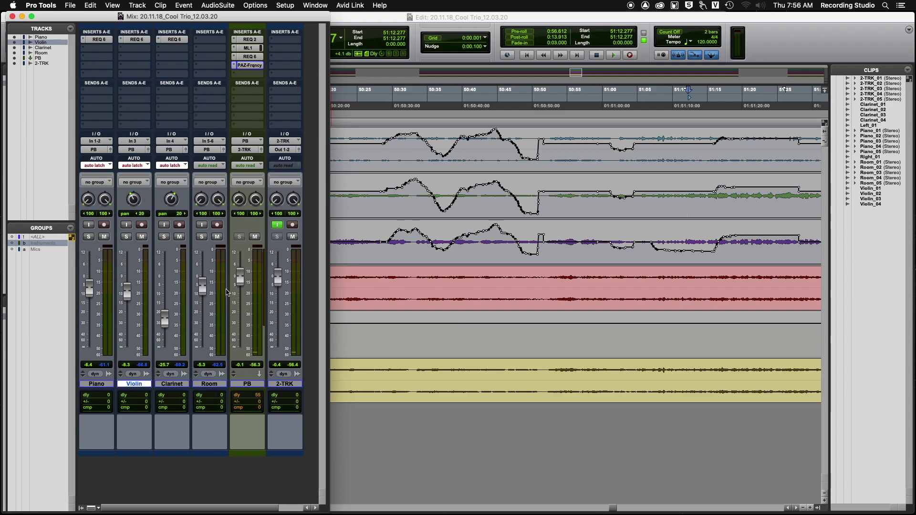
Raise the Clarinet fader to -13.7 dB with playback stopped, then return to the Edit window
left_click_drag(165, 320, 162, 300)
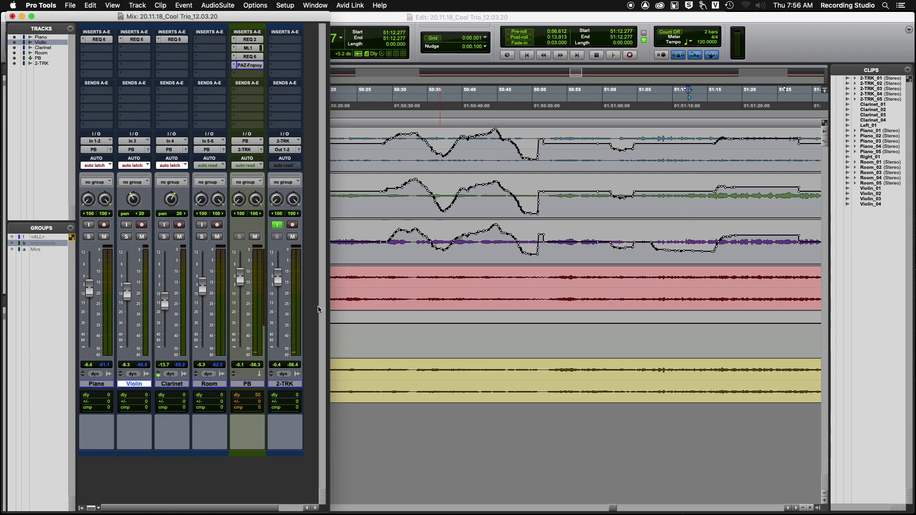
left_click(429, 225)
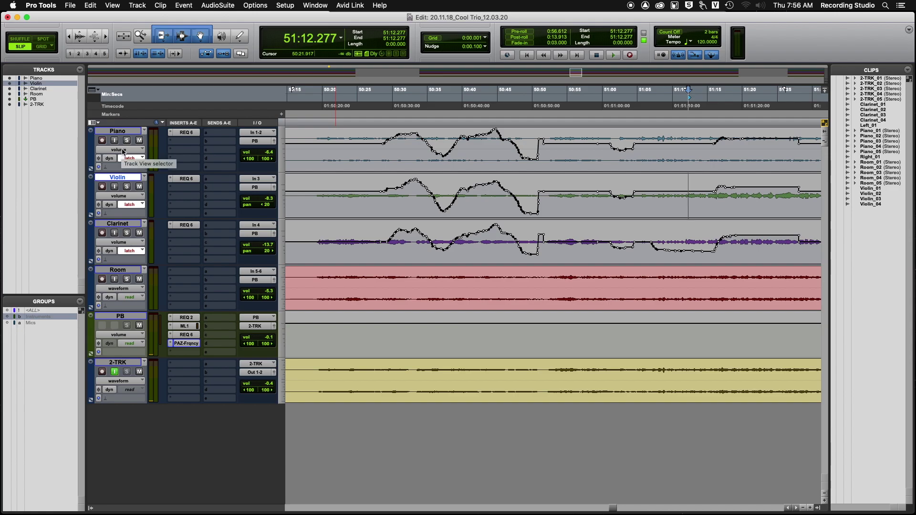
Check the Piano track's mute automation over a wider stretch of the timeline, then return the track to volume view
key("super+bracketleft")
key("super+bracketleft")
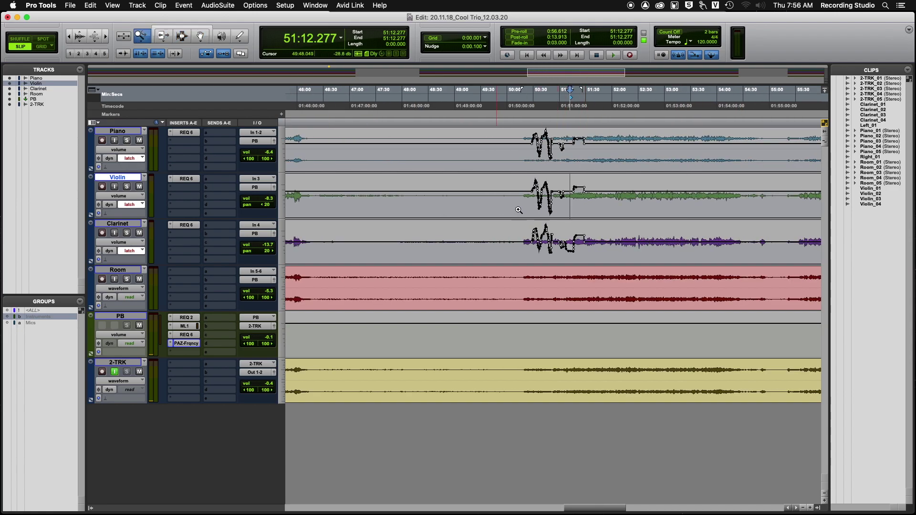
left_click(121, 149)
left_click(113, 159)
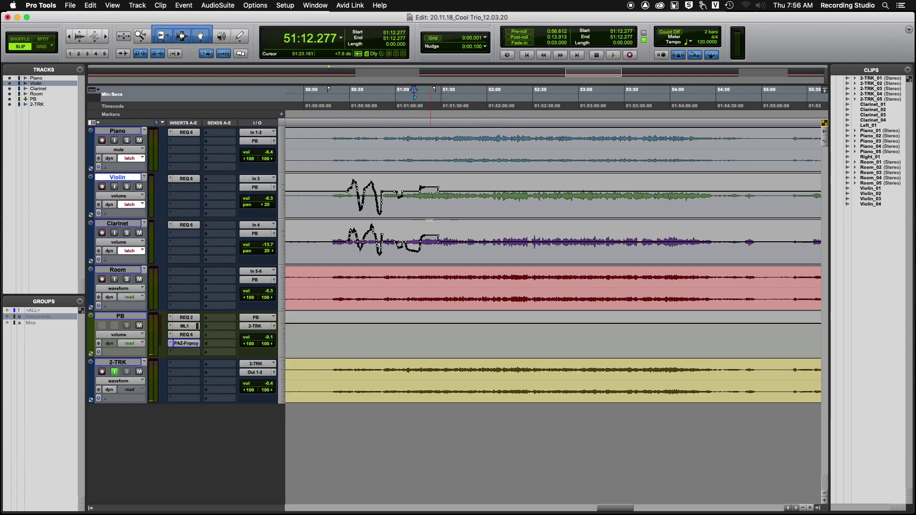
key("F5")
left_click_drag(336, 191, 686, 193)
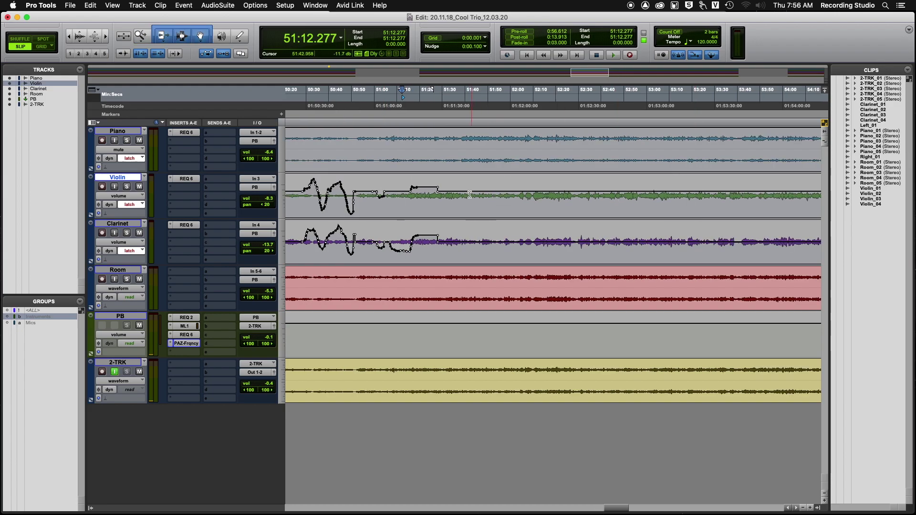
left_click(130, 150)
left_click(128, 144)
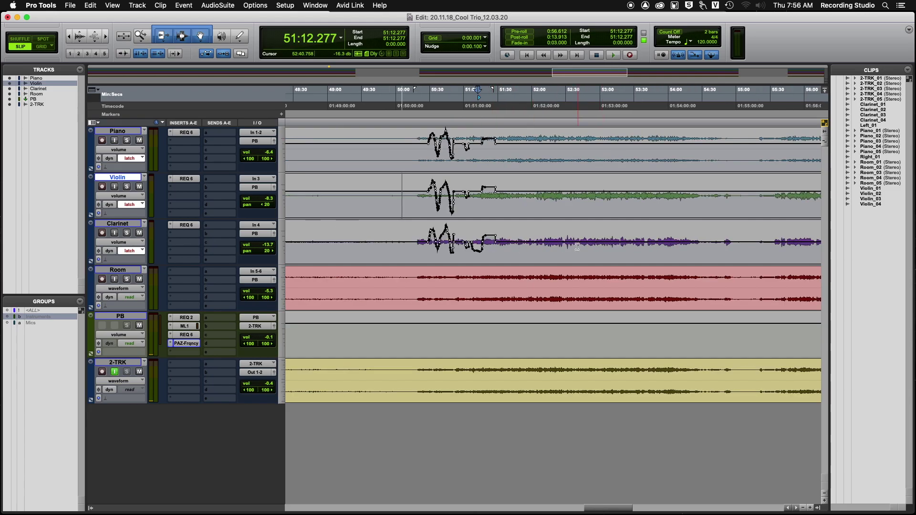
Zoom in on the passage from about 51:55 to 52:55 and enlarge the waveform height on the tracks
left_click_drag(523, 219, 593, 256)
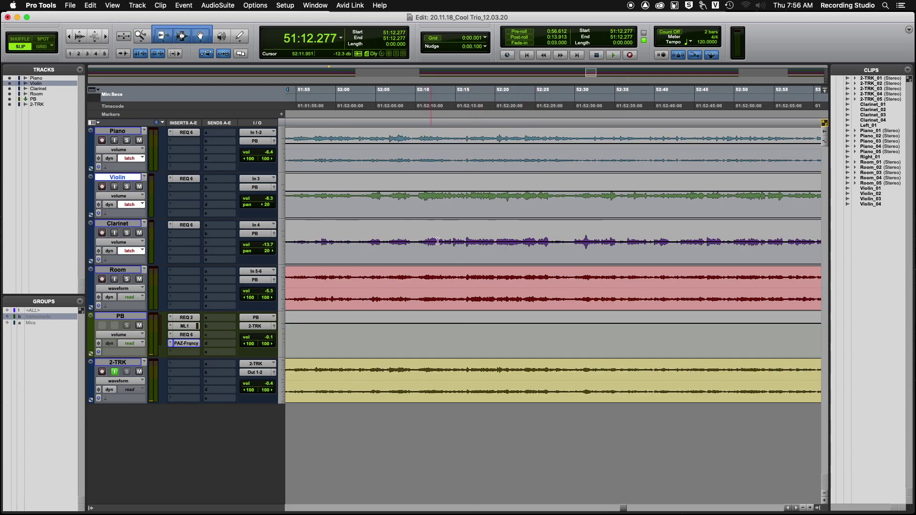
left_click(80, 34)
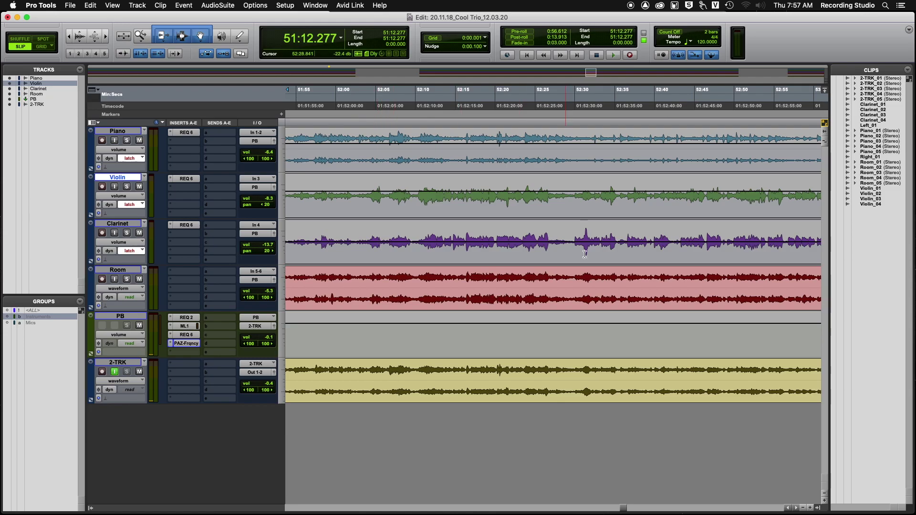
left_click(359, 243)
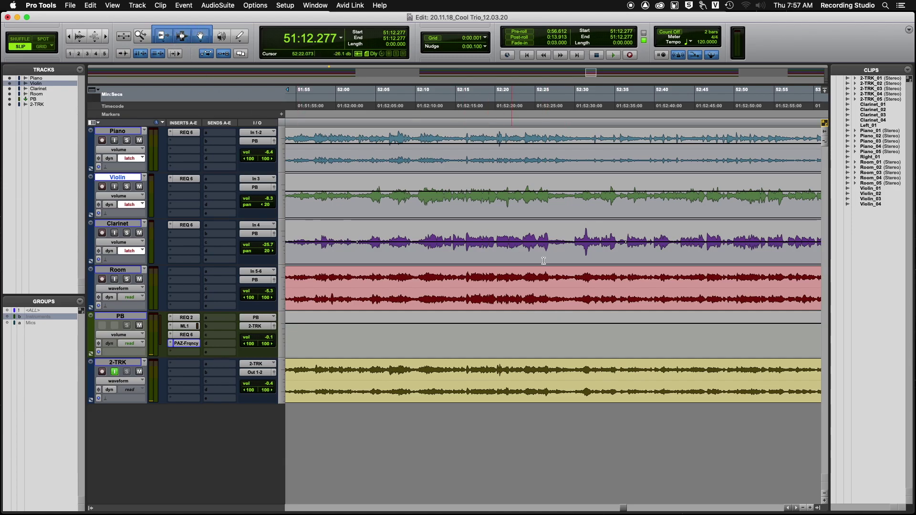
Trim the Clarinet's volume automation from about 52:02 to 52:35 down to about -30 dB
mouse_move(473, 241)
left_mouse_down()
mouse_move(428, 241)
mouse_move(467, 241)
left_mouse_up()
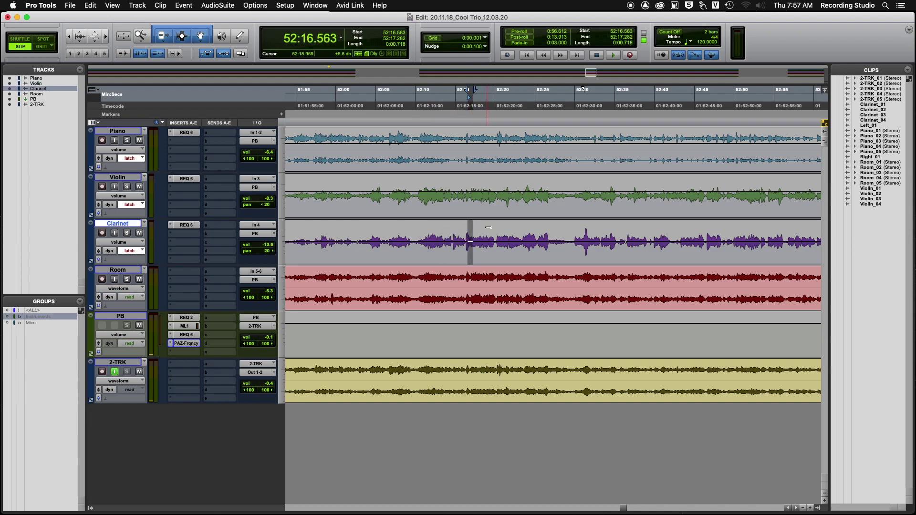
left_click(497, 261)
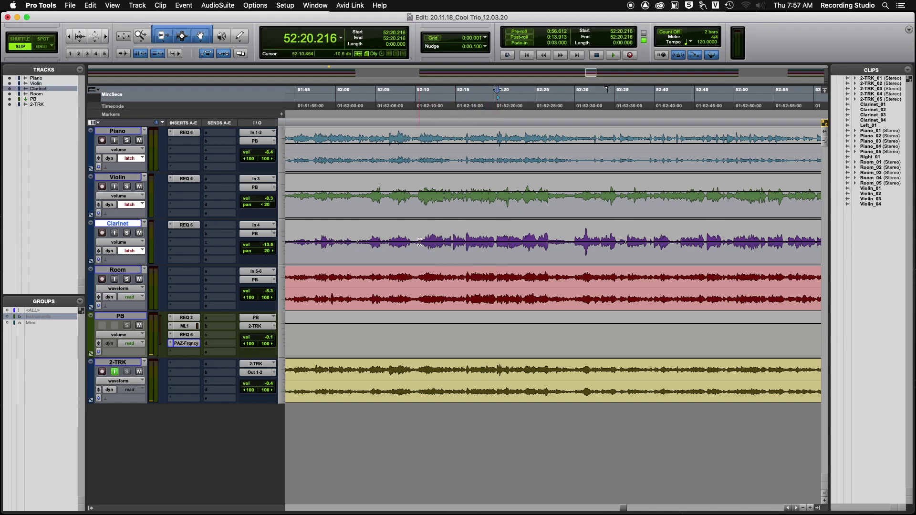
left_click(488, 226)
left_click_drag(489, 226, 489, 237)
Play from 51:59.733 and watch the Clarinet fader follow its automation in the Mix window, then return to the Edit window
left_click(334, 254)
key("space")
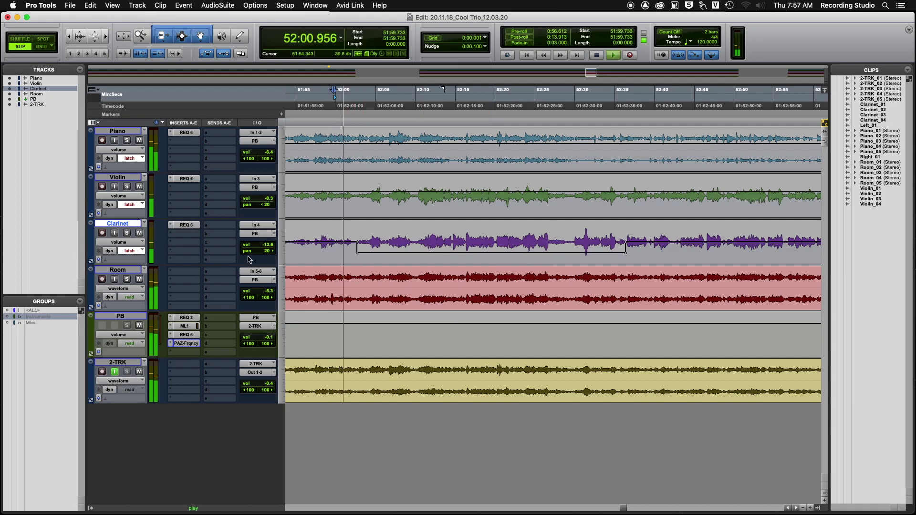
key("super+equal")
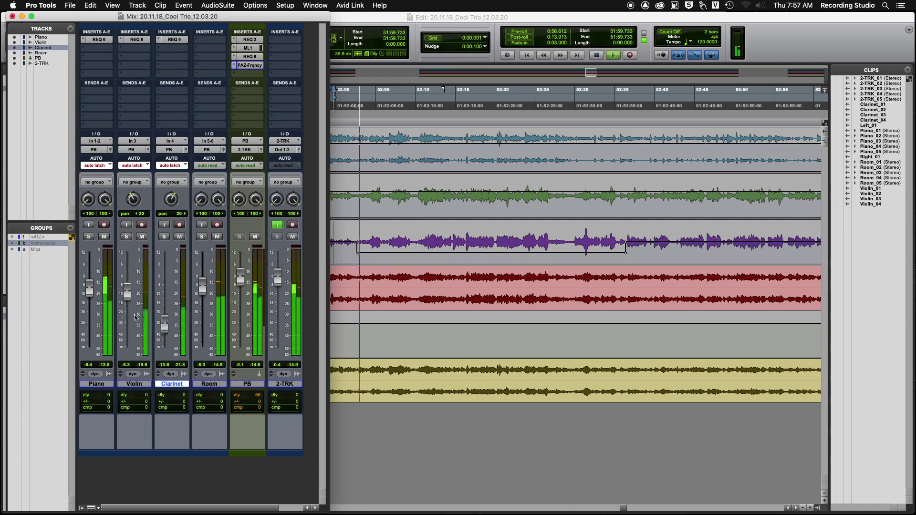
key("space")
key("space")
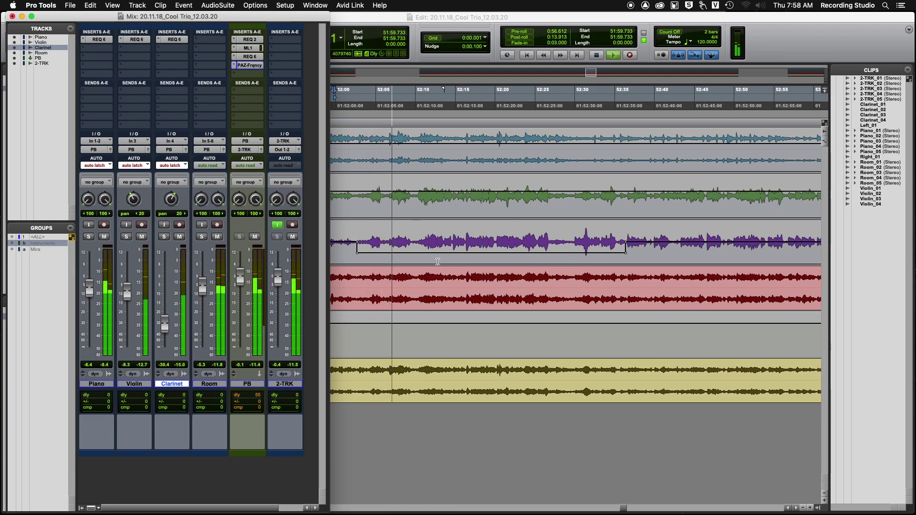
key("space")
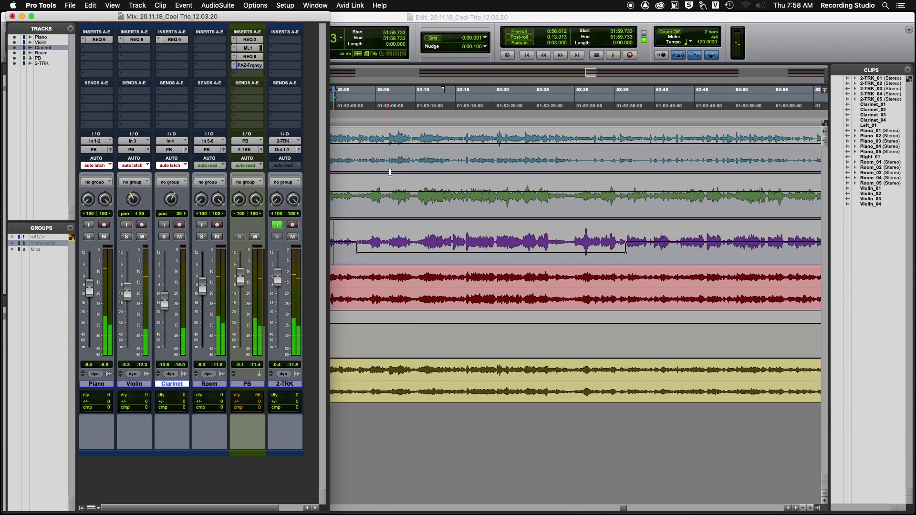
key("super+equal")
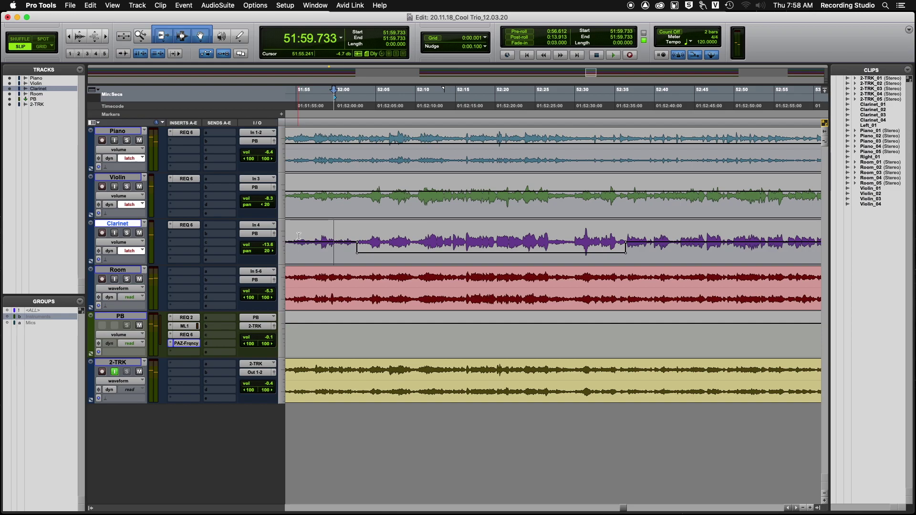
Trim the Clarinet's volume over short selections from 51:47.278 to 51:52.952 and from 53:05.228 to 53:09.111, setting the latter to -16.3 dB
key("r")
key("r")
key("r")
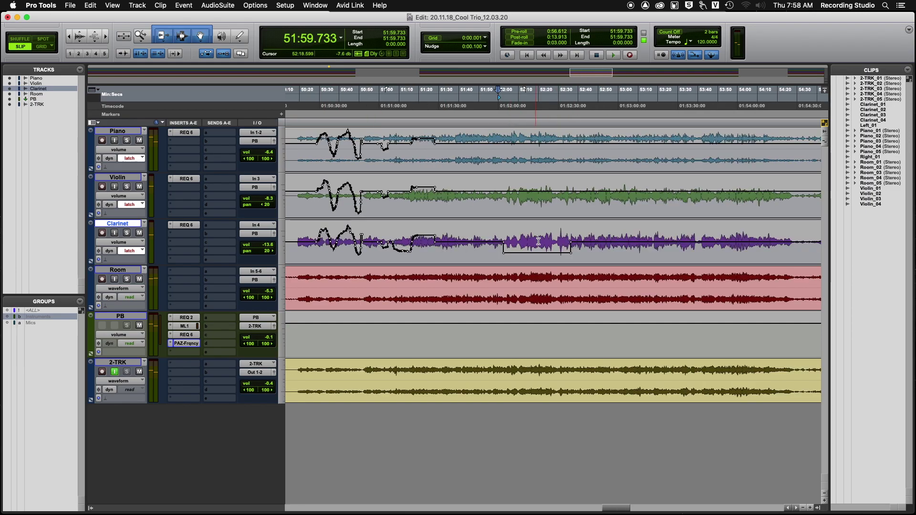
key("t")
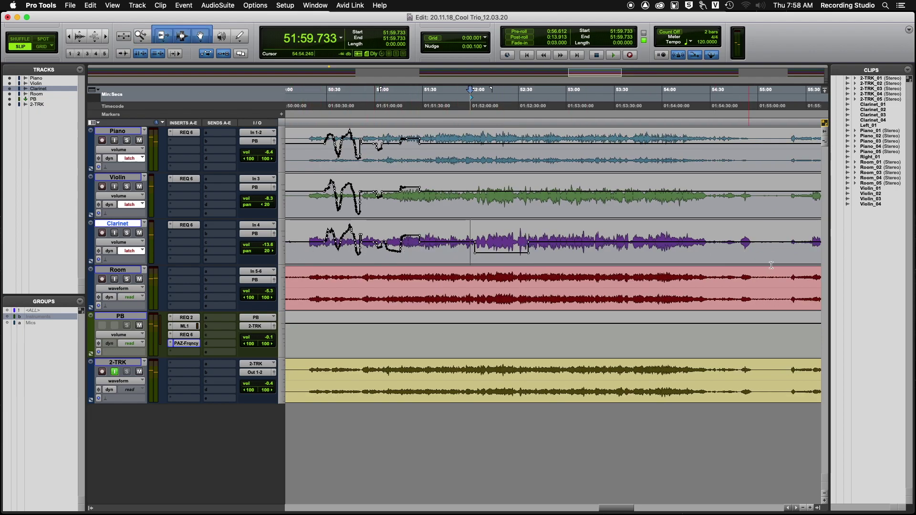
left_click_drag(450, 248, 460, 248)
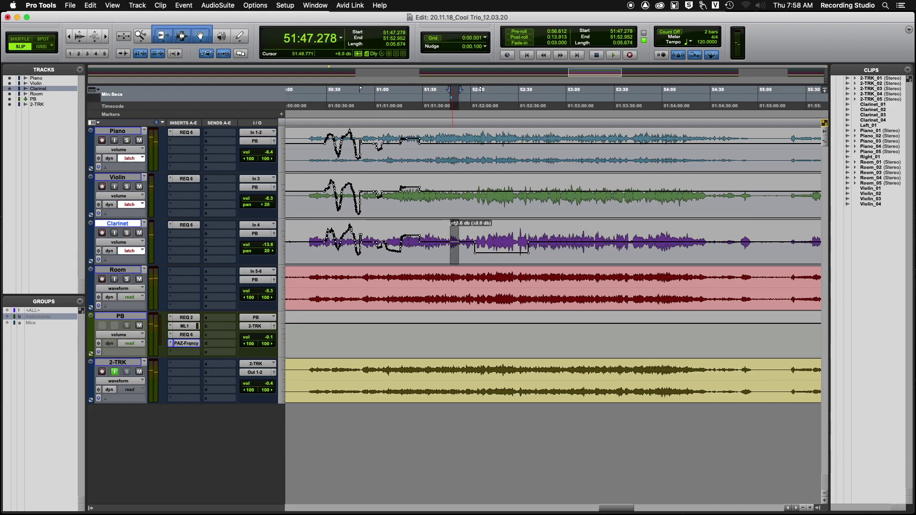
left_click_drag(541, 247, 579, 230)
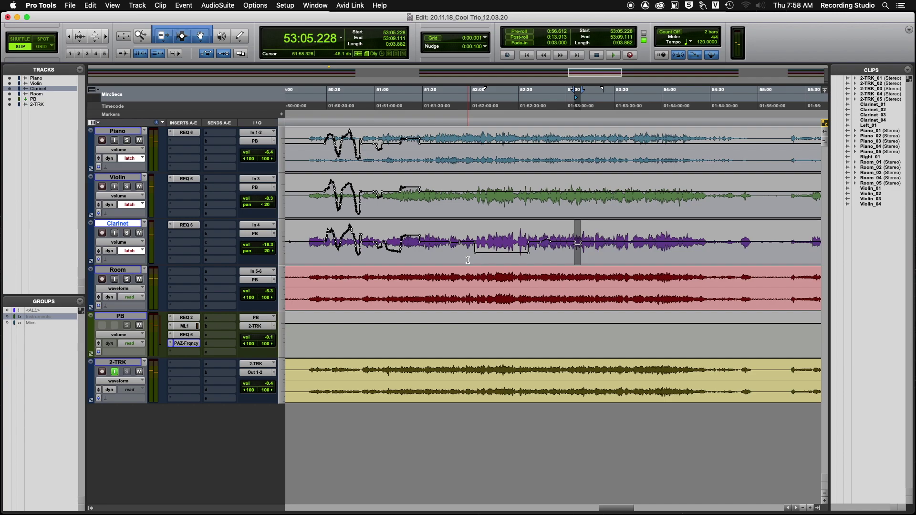
Record a latch pass of new volume moves on the Piano, Violin and Clarinet tracks from 50:17.380
left_click(307, 242)
key("space")
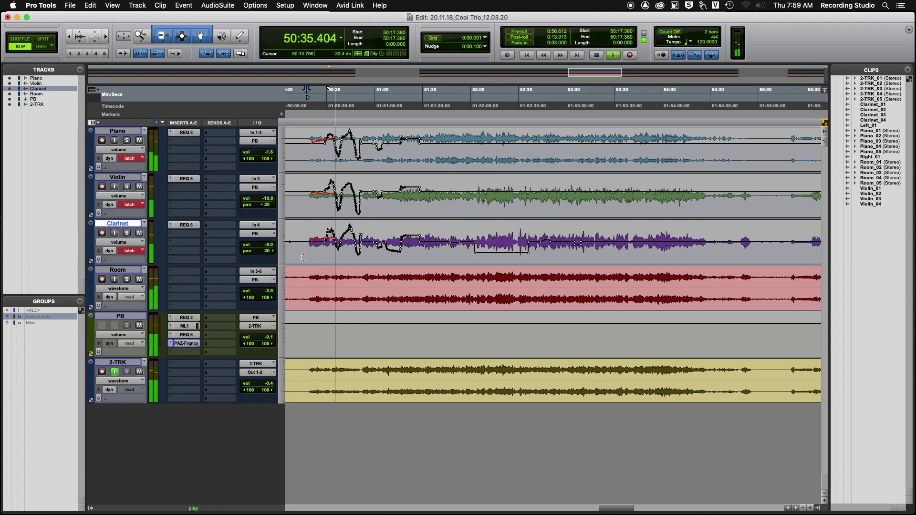
key("space")
Raise the Clarinet's volume automation between 50:29.339 and 50:31.110 to about -9.0 dB
key("super+bracketright")
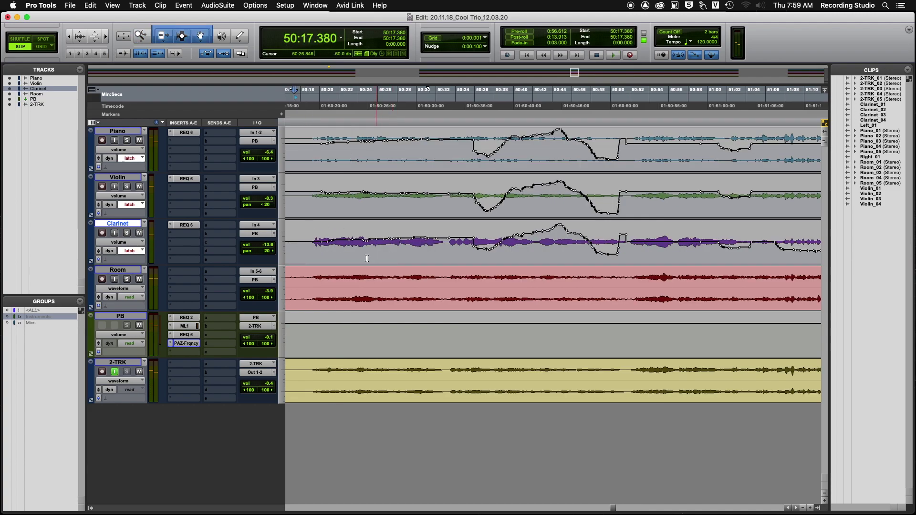
left_click_drag(409, 244, 421, 192)
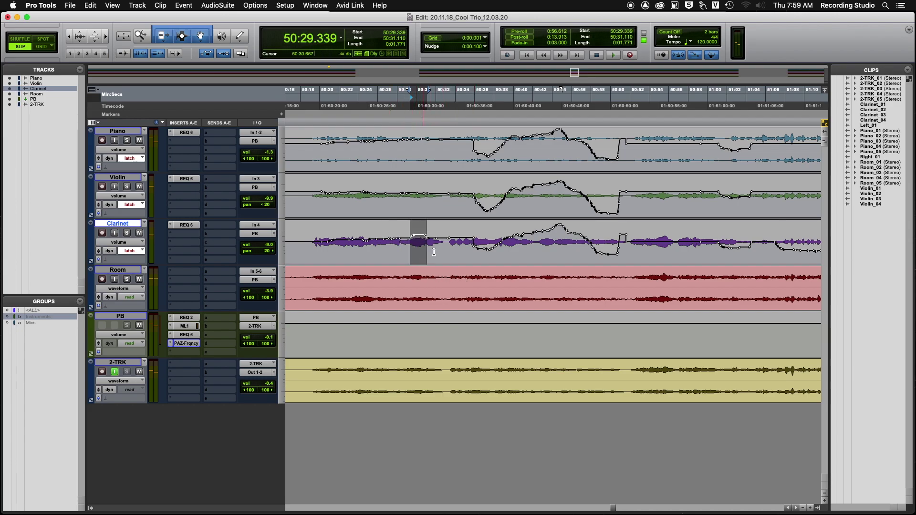
left_click(409, 248)
Raise the Clarinet's lowered volume segment between about 52:02 and 52:35 slightly
key("r")
key("r")
key("r")
key("r")
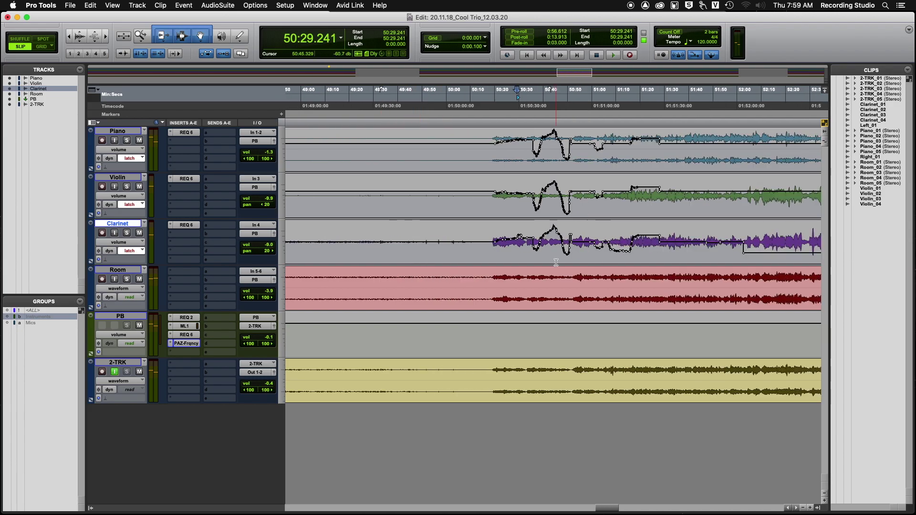
key("t")
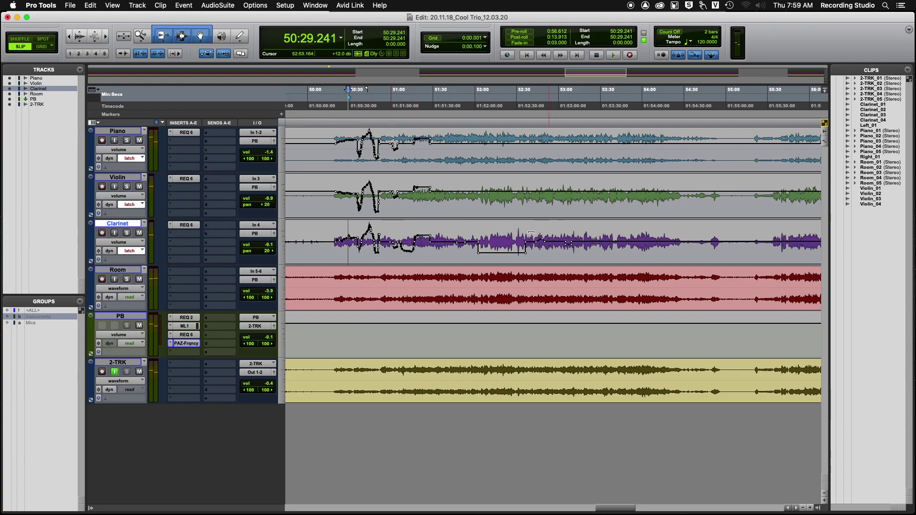
mouse_move(502, 230)
left_click_drag(503, 231, 502, 228)
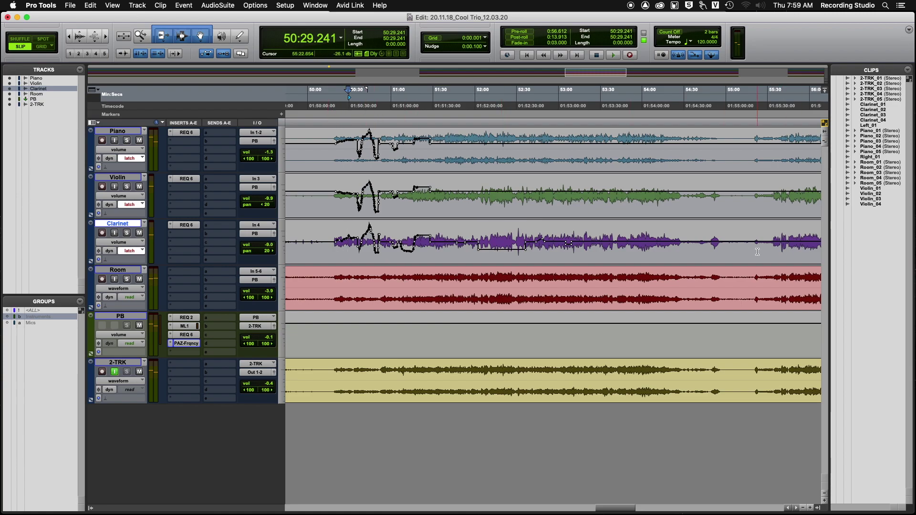
Select the Clarinet from 50:14.779 to 55:10.339 and trim its whole volume curve slightly lower
left_click_drag(743, 248, 318, 262)
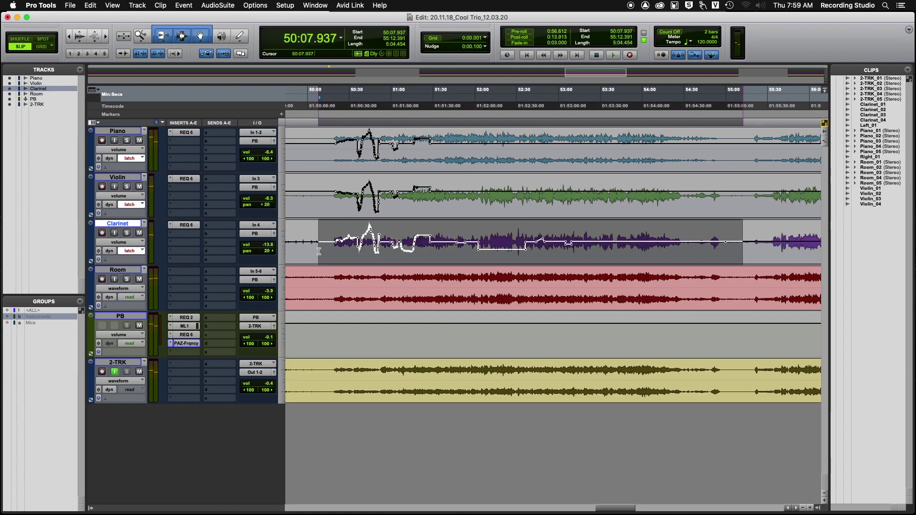
mouse_move(478, 230)
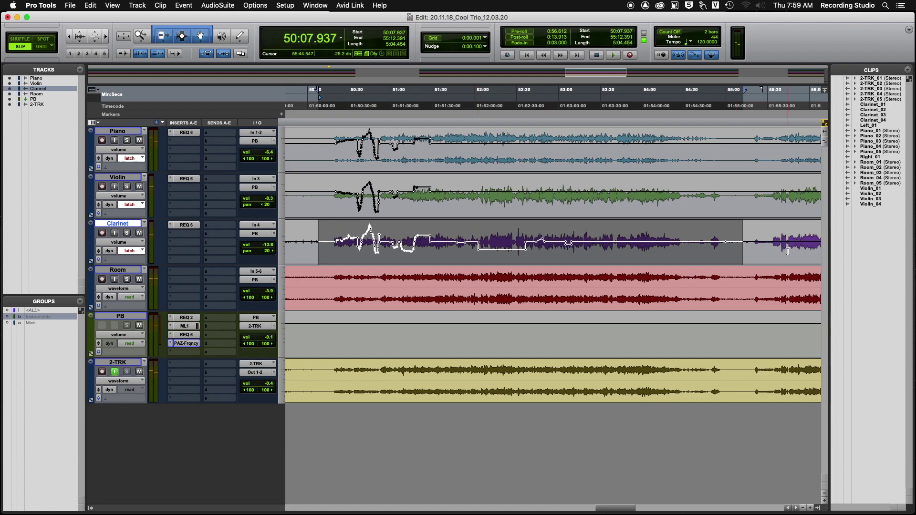
left_click_drag(740, 247, 330, 247)
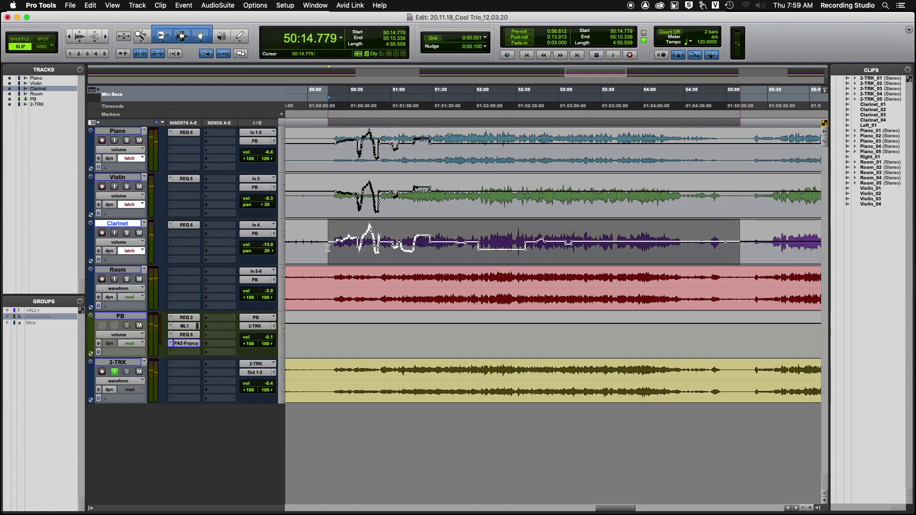
left_click_drag(526, 222, 525, 226)
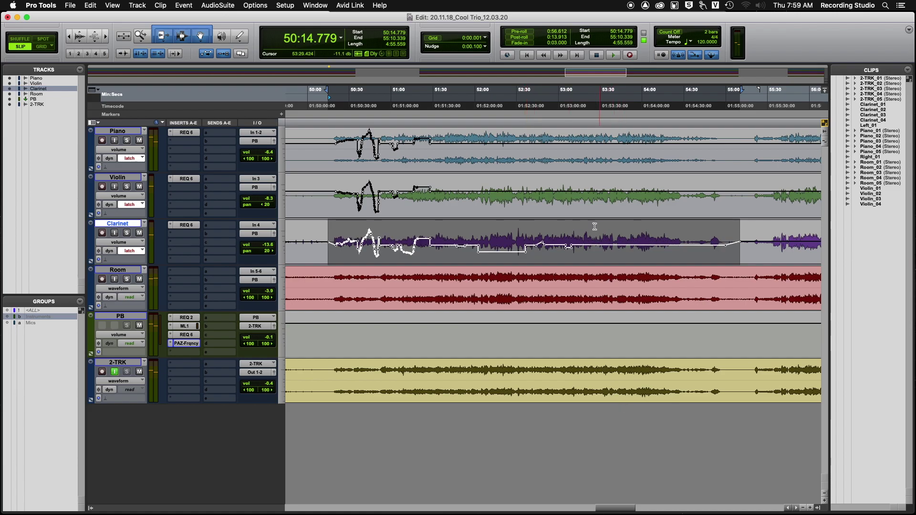
left_click_drag(589, 230, 387, 228)
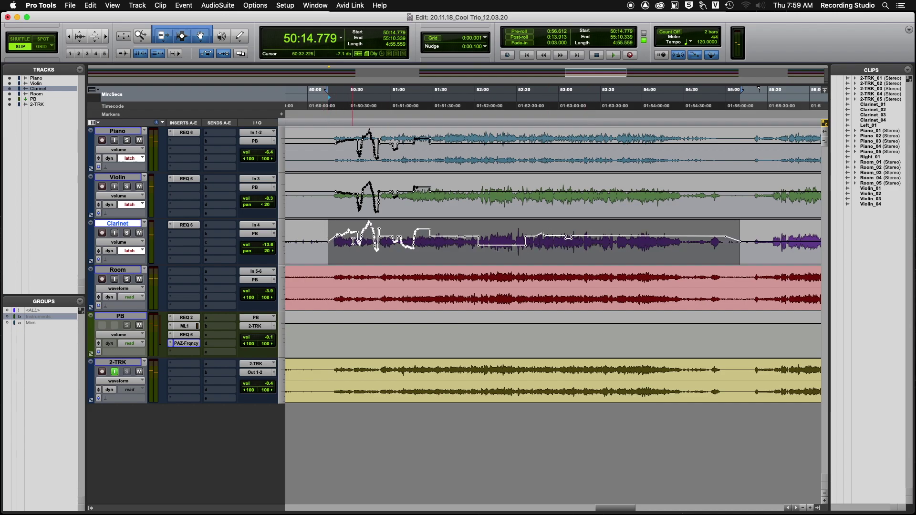
left_click_drag(622, 226, 582, 233)
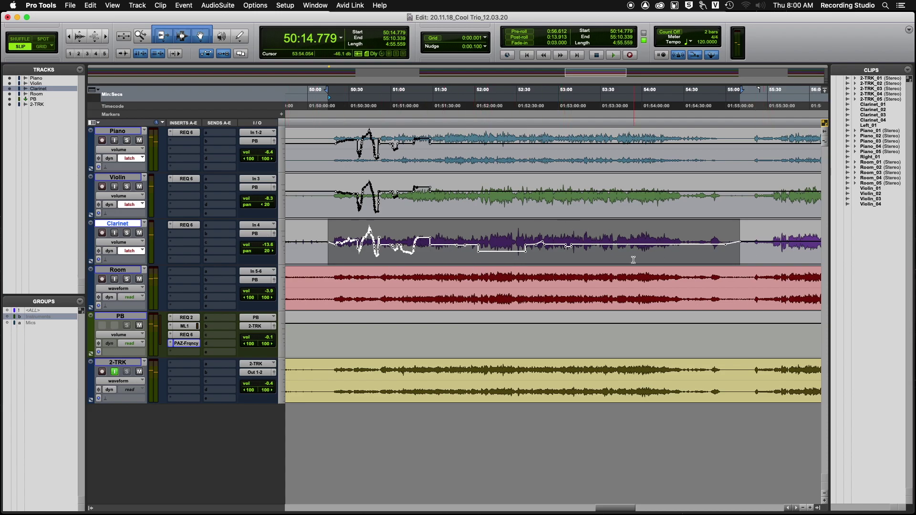
Trim the Clarinet's volume automation from 53:18.094 to 53:23.083 to about -17.9 dB
left_click(562, 253)
key("space")
key("space")
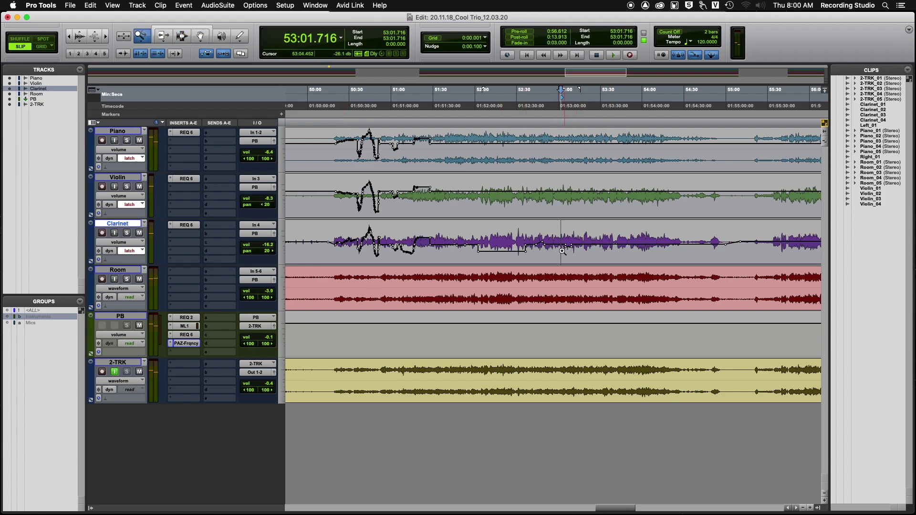
key("super+]")
left_click_drag(527, 249, 573, 248)
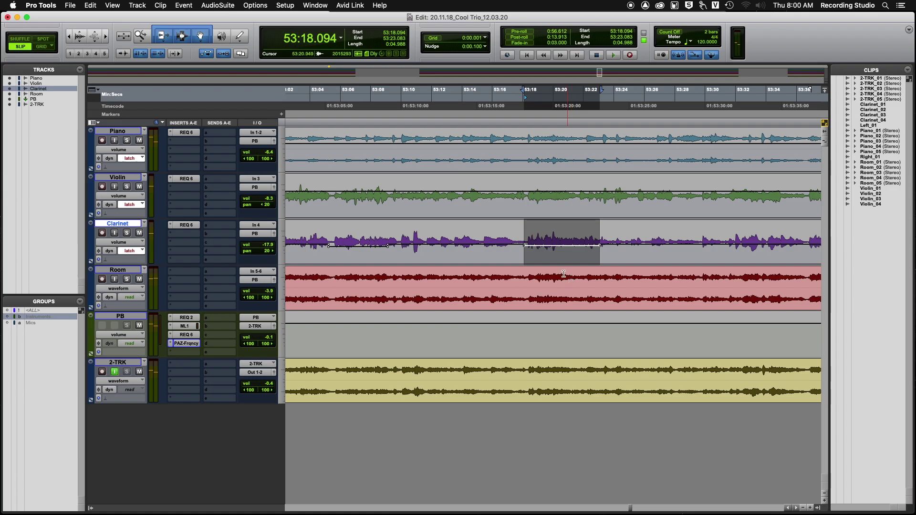
left_click(518, 255)
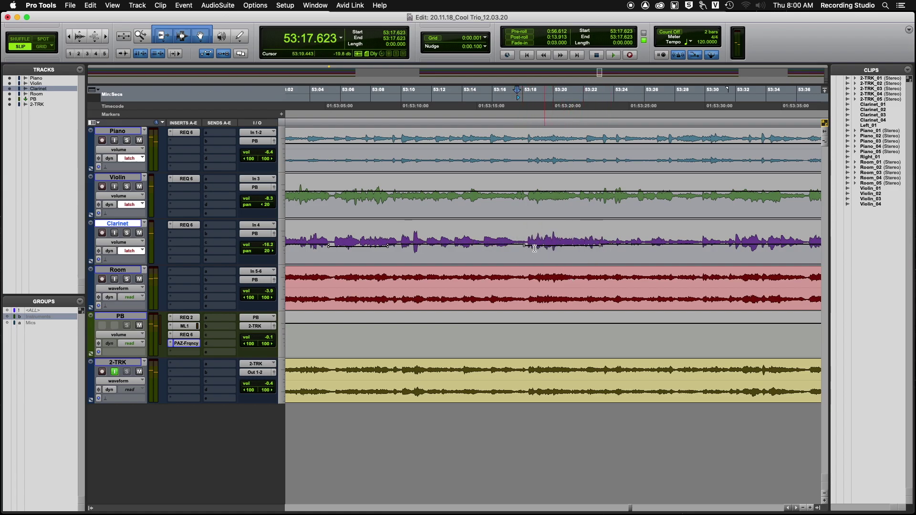
Set the Clarinet's volume to -15.3 dB from 53:10.658 to 53:11.725 and raise the following stretch up to about 53:18 to -2.0 dB
left_click_drag(411, 246, 421, 225)
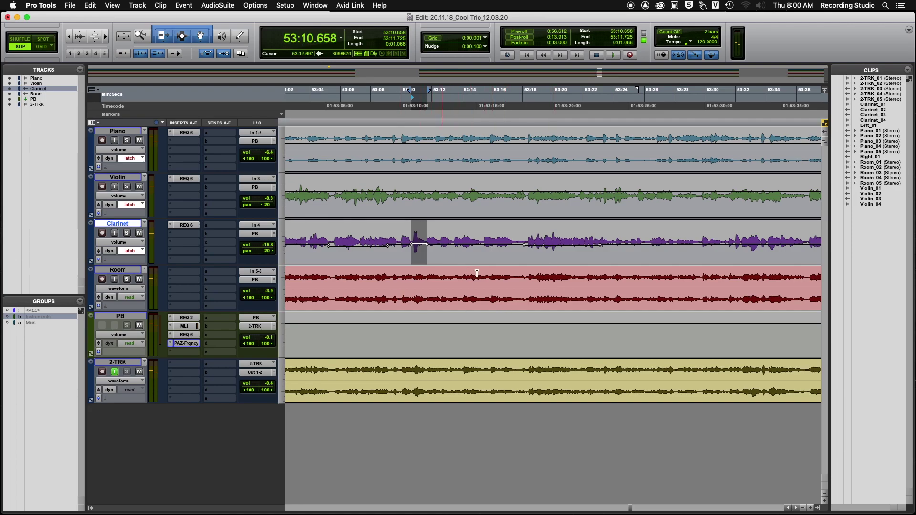
left_click_drag(469, 249, 469, 235)
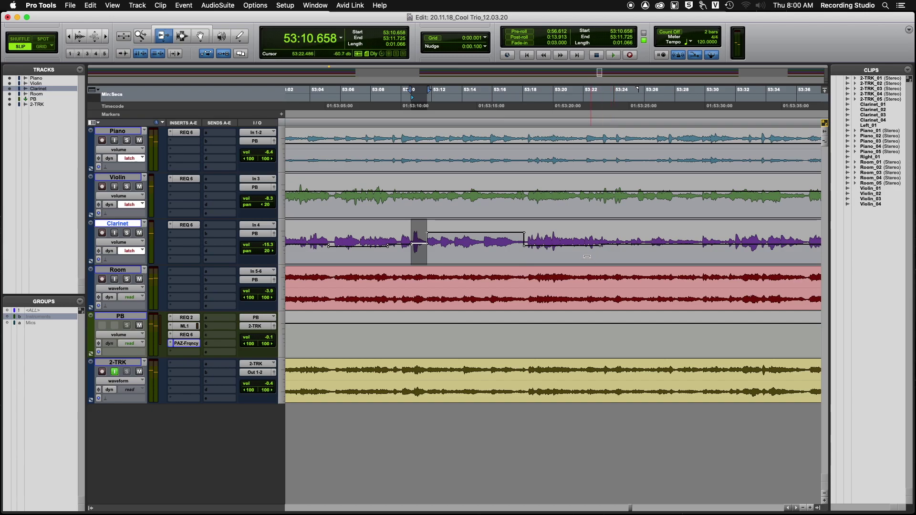
left_click(578, 235)
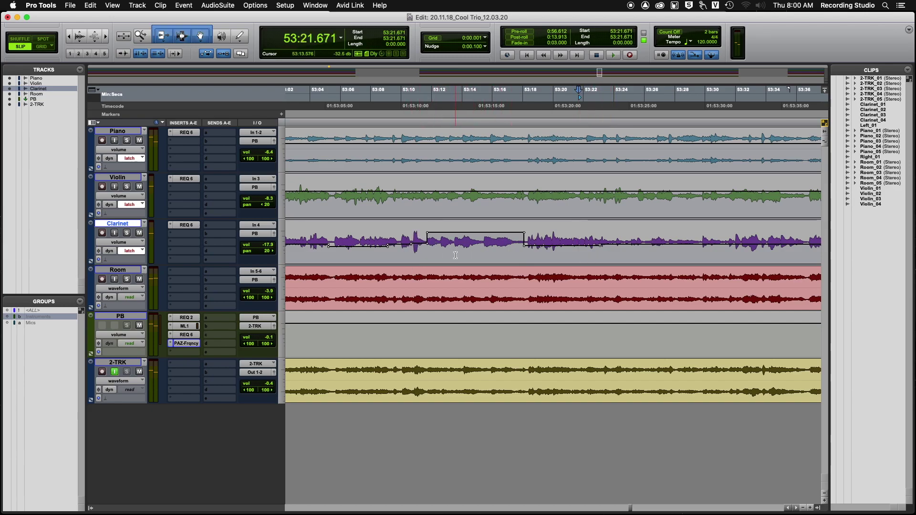
Add volume breakpoints on the Clarinet around 53:14 and pull the middle one down to form a short dip
left_click_drag(465, 246, 466, 248)
key("super+bracketright")
key("super+bracketright")
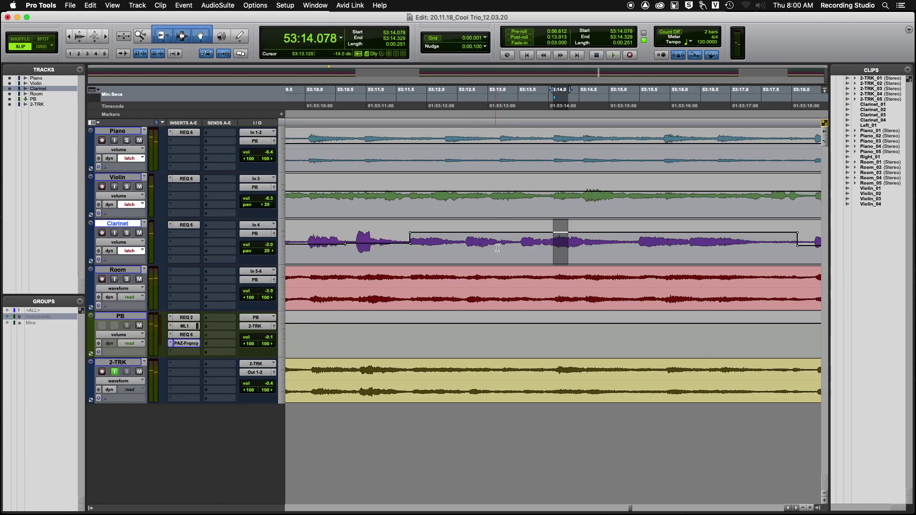
left_click(558, 249)
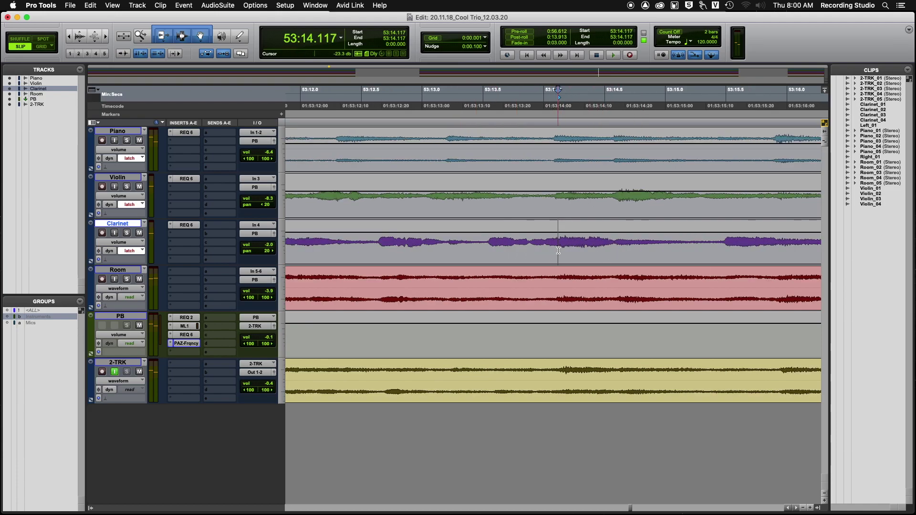
left_click(522, 250)
key("space")
key("space")
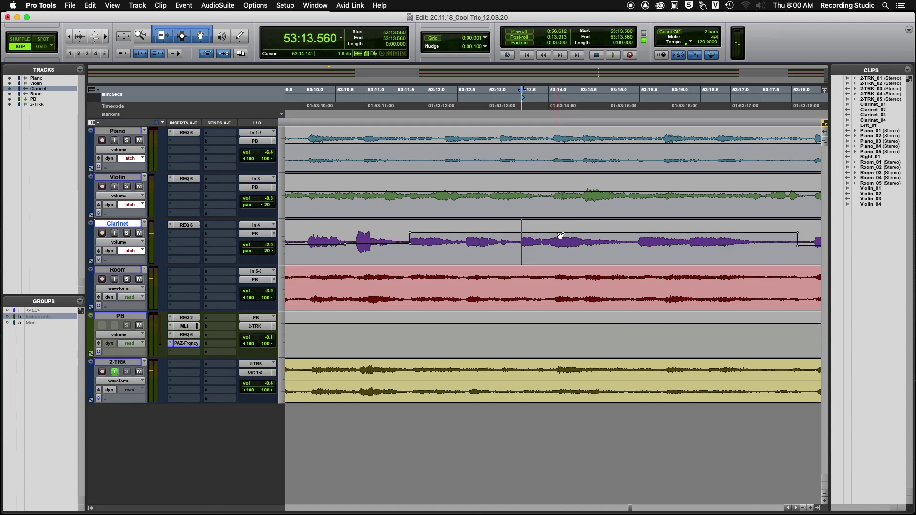
left_click(560, 233)
left_click(553, 232)
left_click(561, 233)
left_click_drag(559, 234, 560, 234)
Examine the Clarinet's volume automation over the wider stretch from about 49:00 to 56:30
key("super+bracketleft")
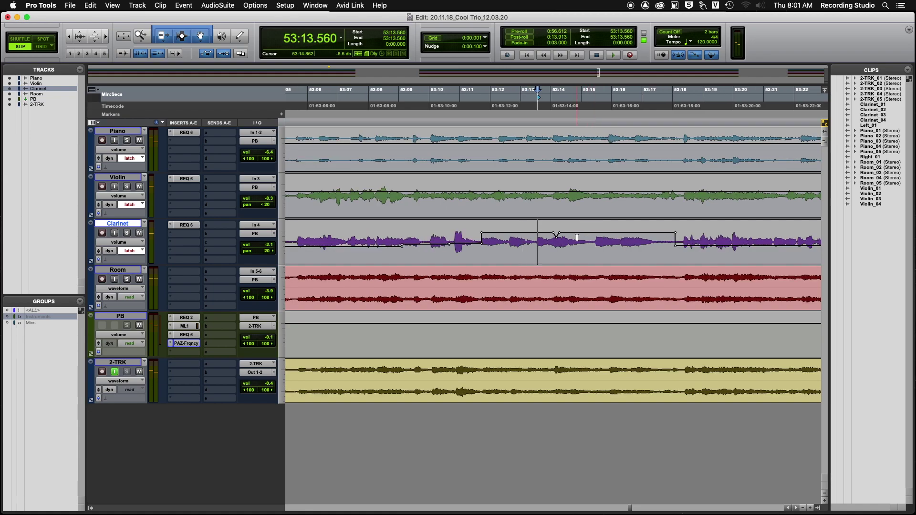
key("super+bracketleft")
key("super+bracketleft")
key("super+bracketleft")
key("super+bracketleft")
key("super+bracketleft")
key("super+bracketleft")
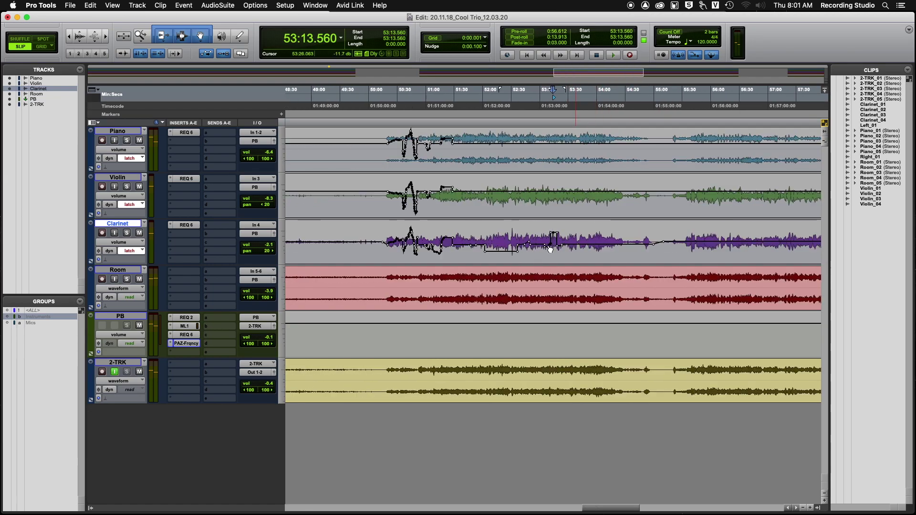
key("super+bracketright")
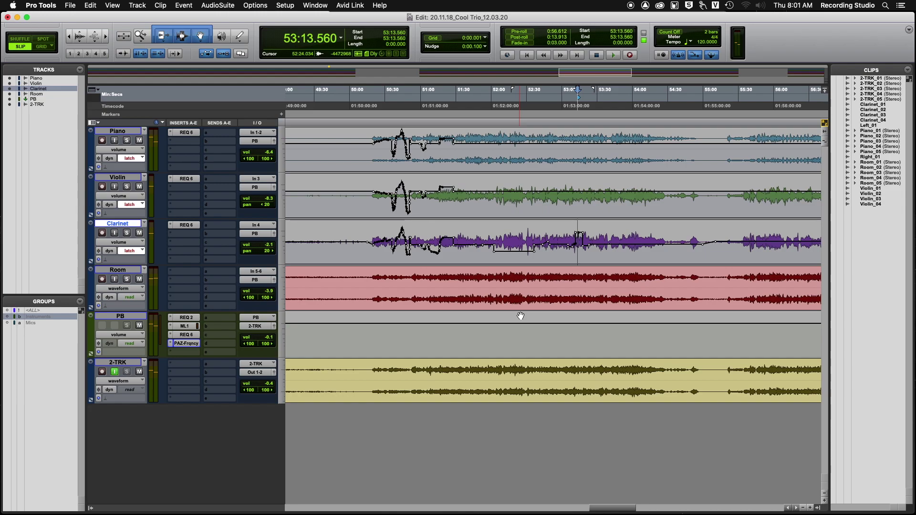
Clear the volume automation on the Piano, Violin and Clarinet from 50:07.143 to 55:29.525
left_click_drag(367, 151, 738, 244)
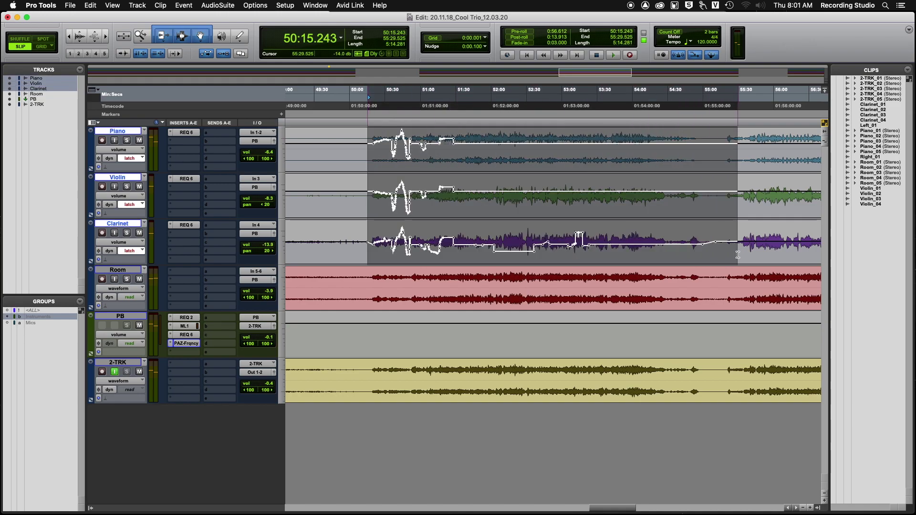
left_click(358, 198, "shift")
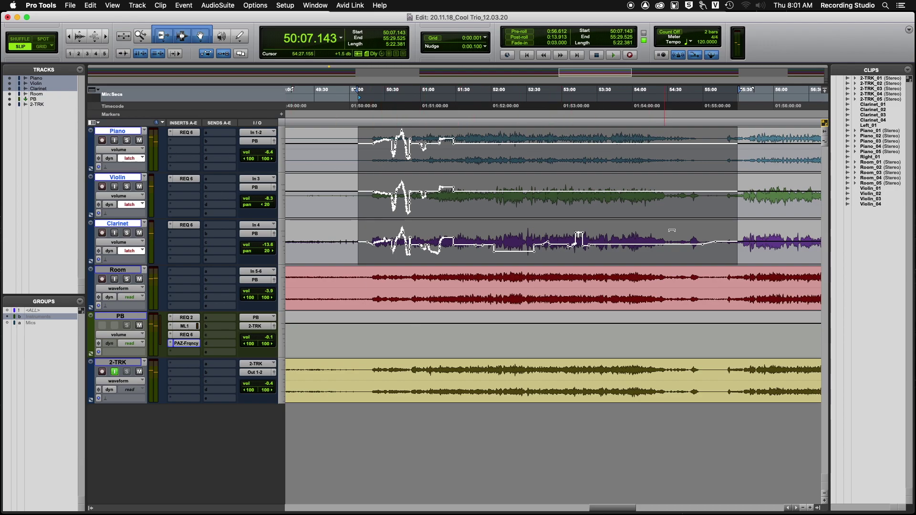
key("super+z")
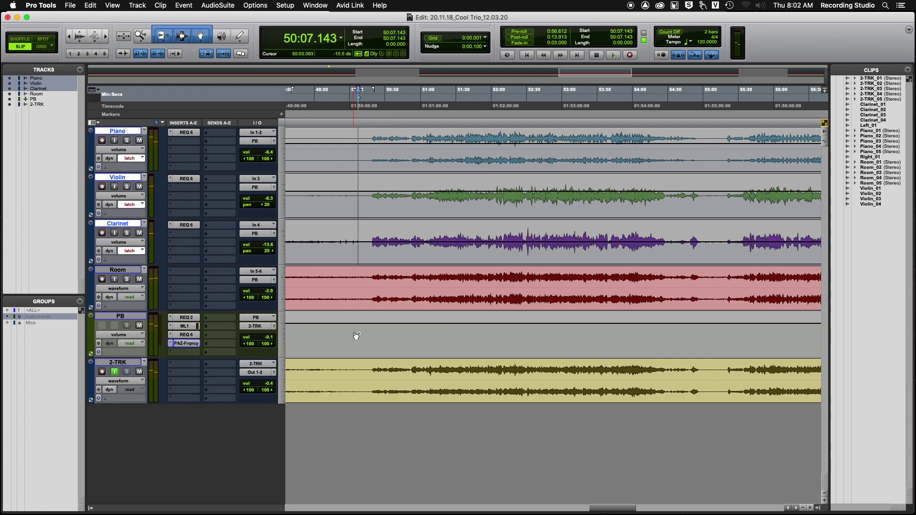
Save and close the dated Cool Trio session
key("super+s")
key("super+shift+w")
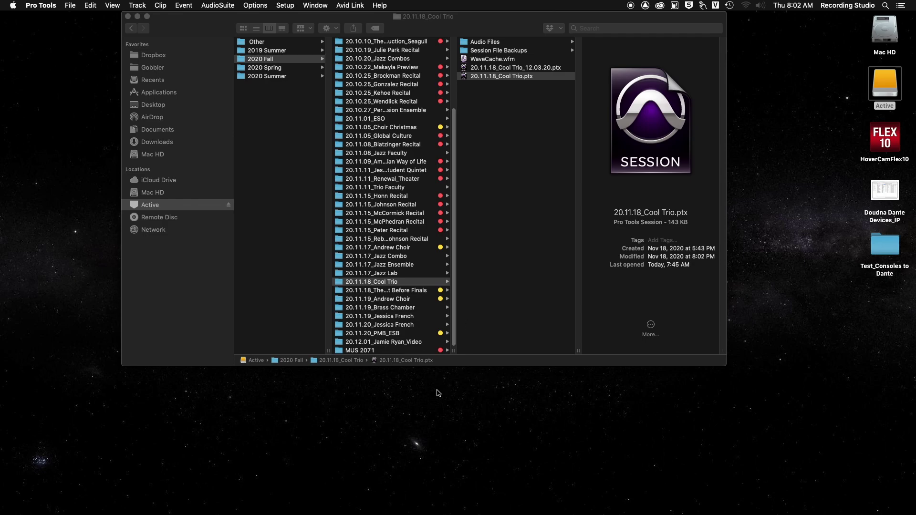
Open the person-named copy of the Stand By Me_For MUS 2071 session from the MUS 2071 folder, declining to acquire the missing plug-ins
left_click(376, 351)
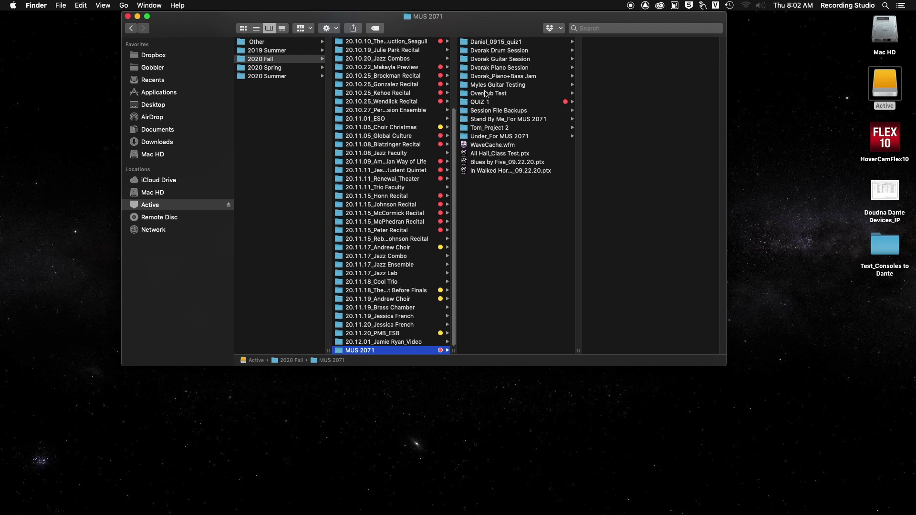
left_click(487, 120)
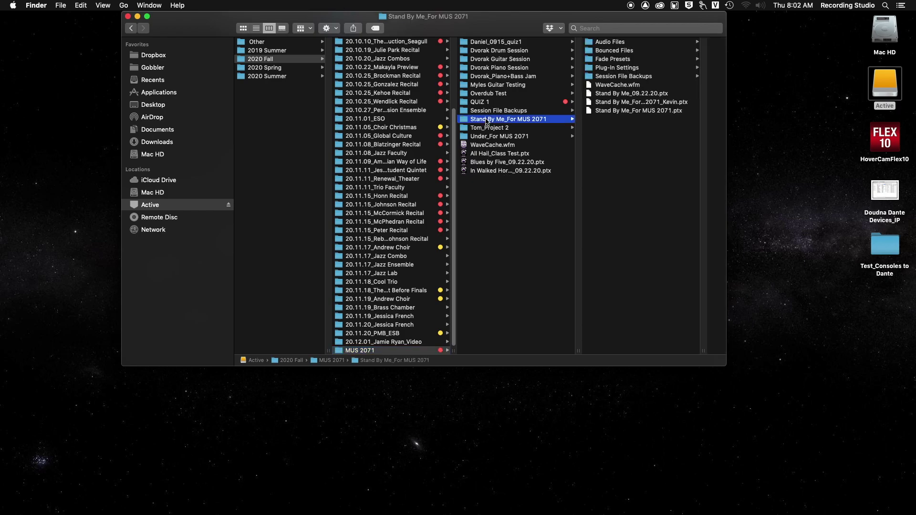
double_click(629, 103)
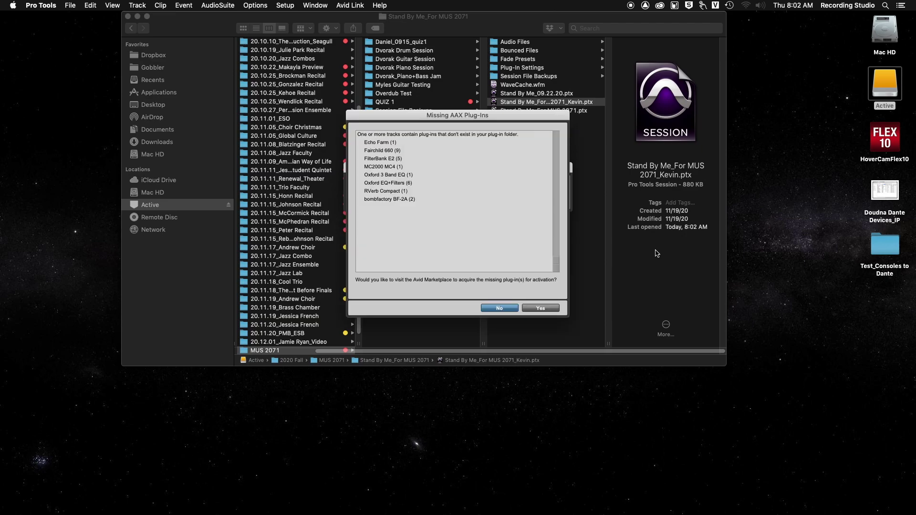
key("Return")
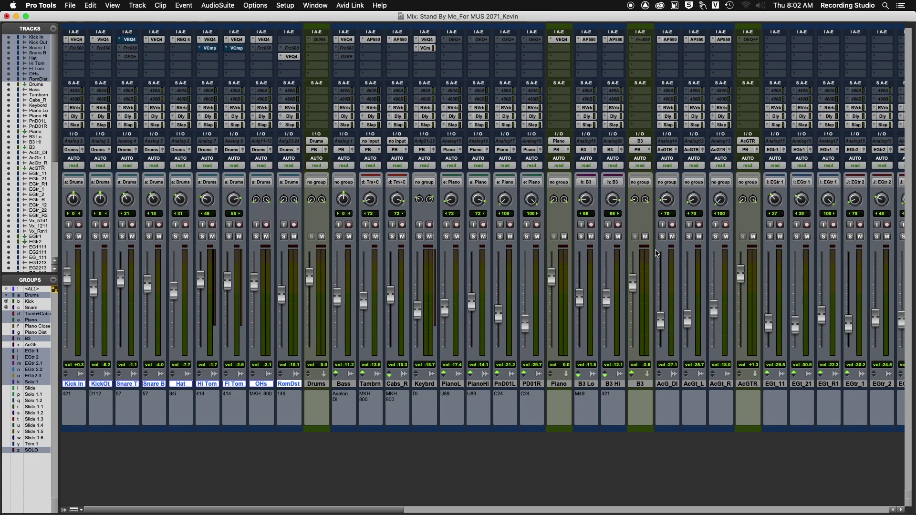
Show the Edit window with the drum tracks enlarged and the timeline covering about bars 29 to 86
key("super+equal")
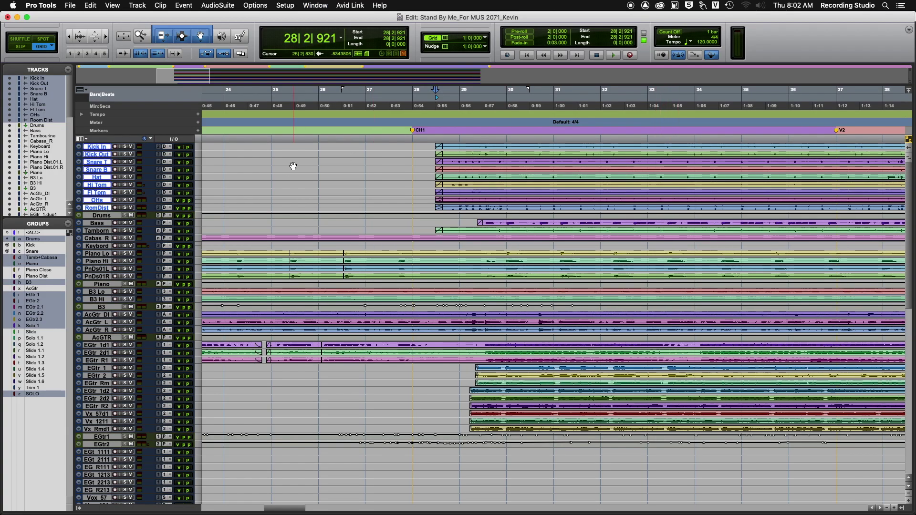
key("ctrl+Up")
key("ctrl+Up")
key("ctrl+Up")
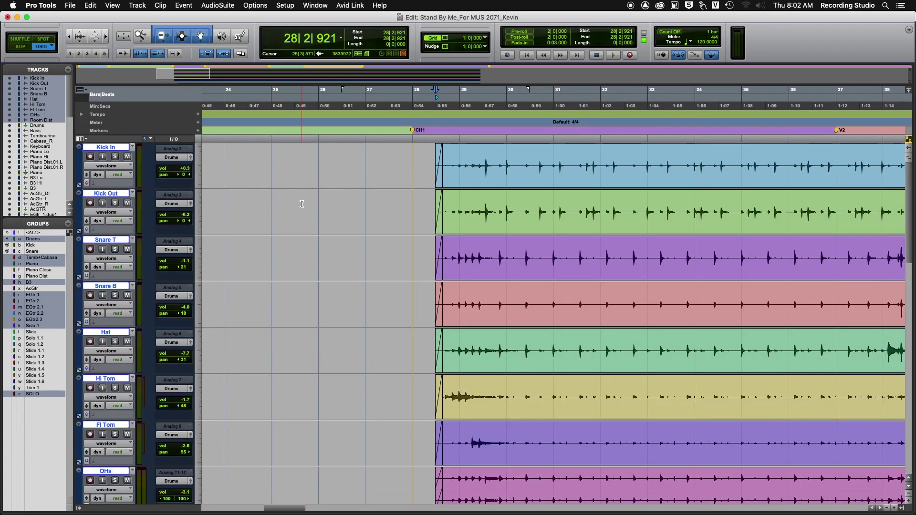
key("r")
key("r")
key("F5")
left_click_drag(515, 258, 914, 228)
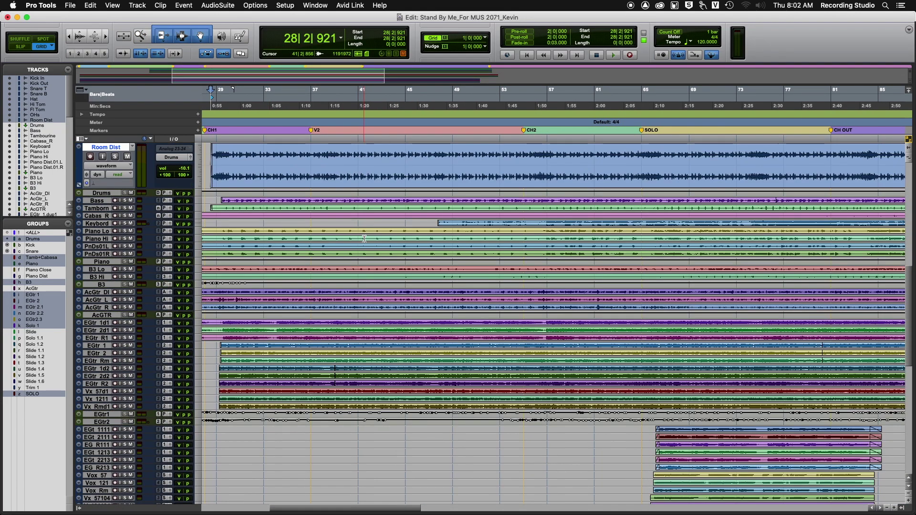
scroll(372, 237, "down", 1)
scroll(372, 228, "up", 1)
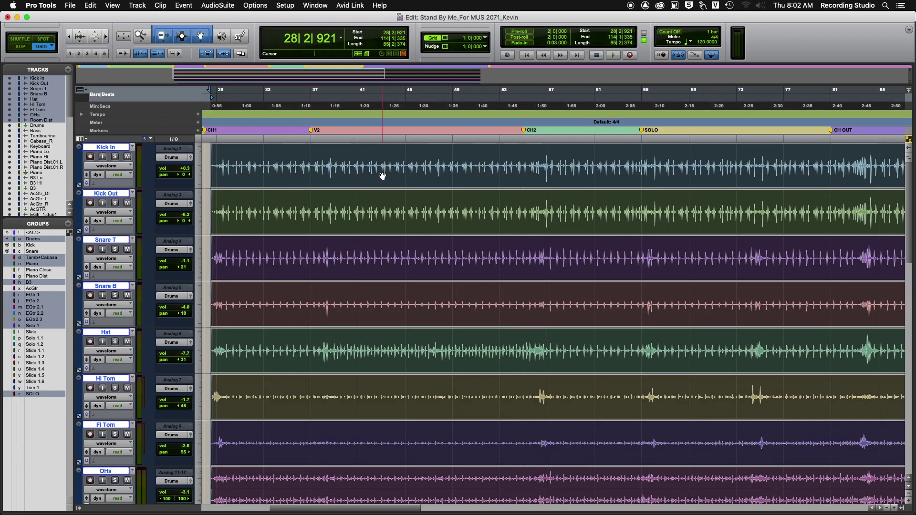
Place the edit cursor at bar 47 and examine the drum tracks from Kick In down to Room Dist
left_click(378, 176)
left_click(425, 162)
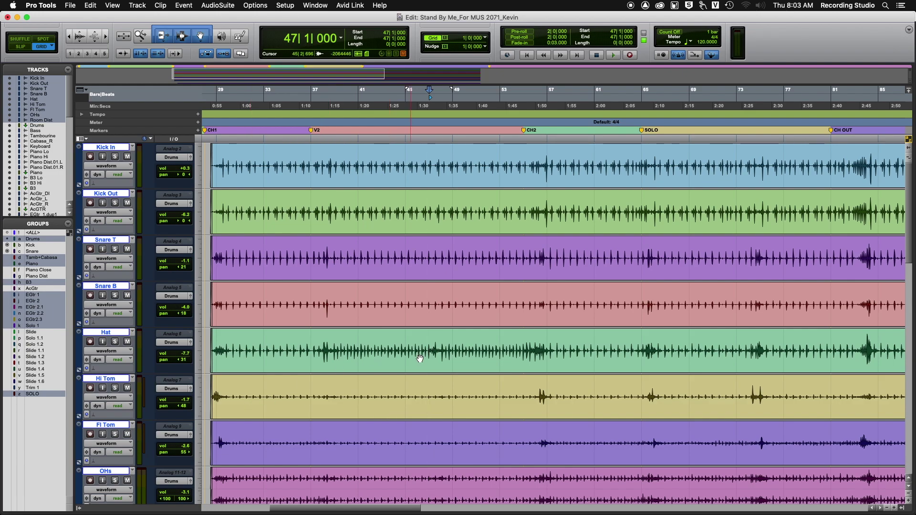
scroll(436, 358, "down", 2)
scroll(464, 359, "up", 1)
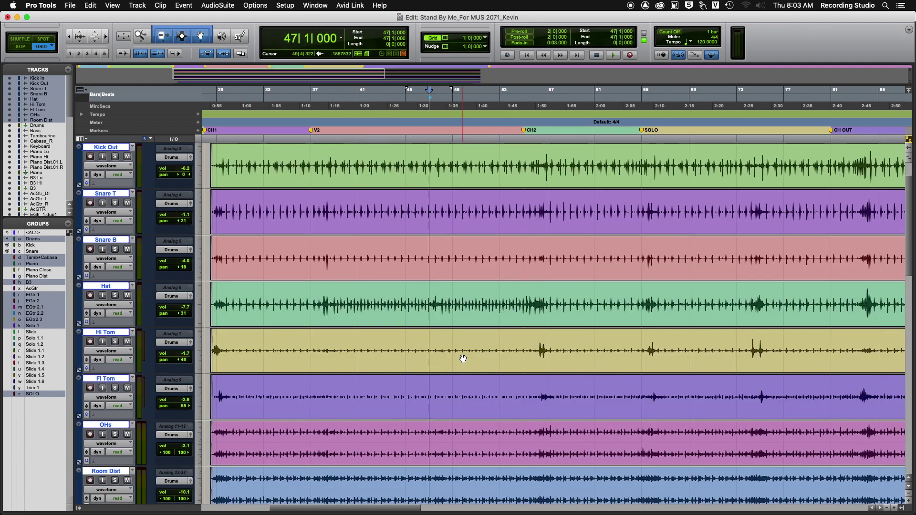
scroll(474, 359, "down", 2)
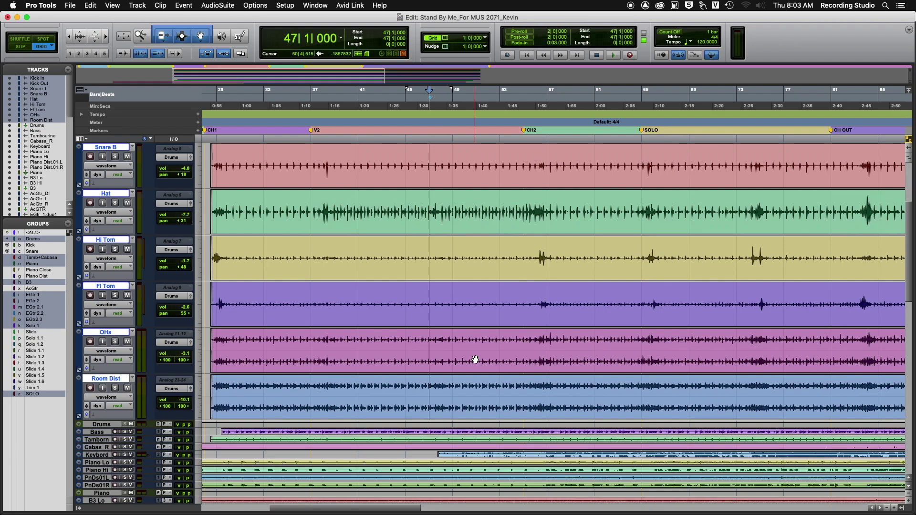
scroll(475, 358, "up", 1)
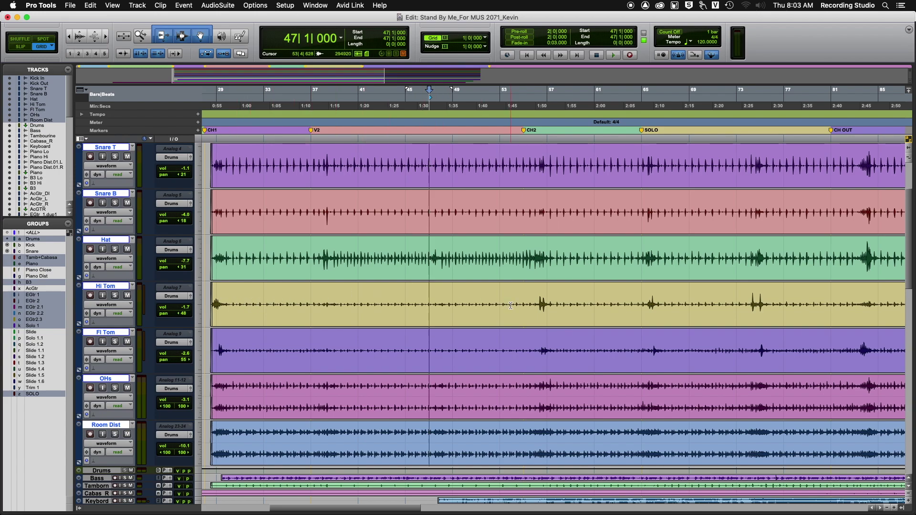
Select bars 31 to 37 across the grouped drum tracks and suspend all track groups
left_click_drag(240, 304, 305, 305)
key("super+shift+g")
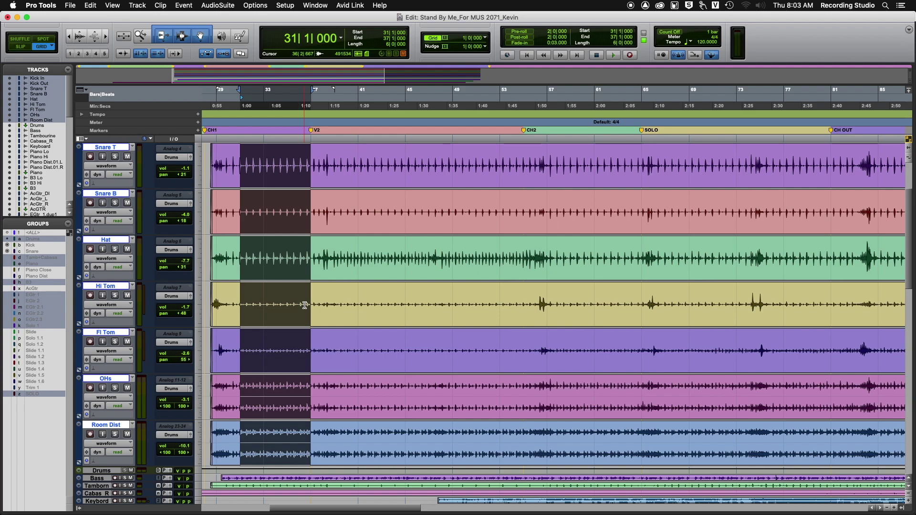
left_click(304, 306)
Try deleting the Hi Tom and Fl Tom audio from bar 30 to bar 56, and undo the deletion
left_click_drag(240, 306, 536, 368)
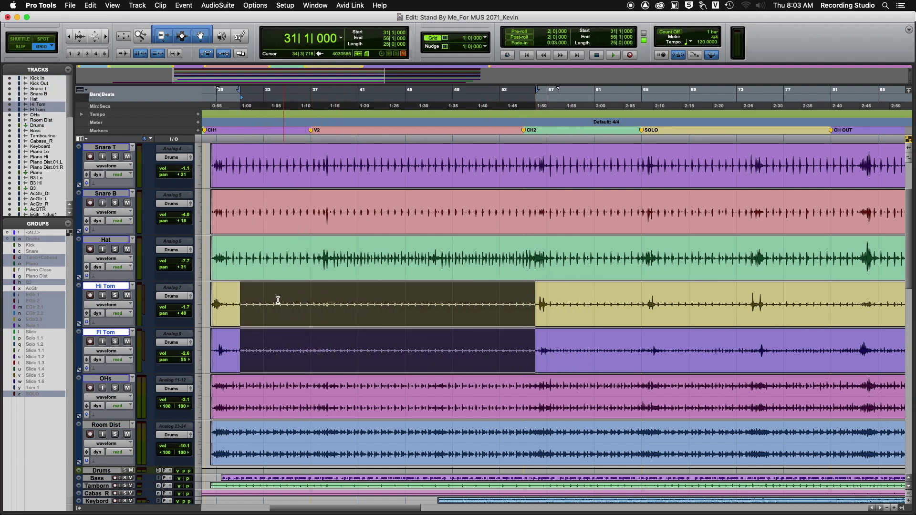
left_click_drag(228, 297, 533, 340)
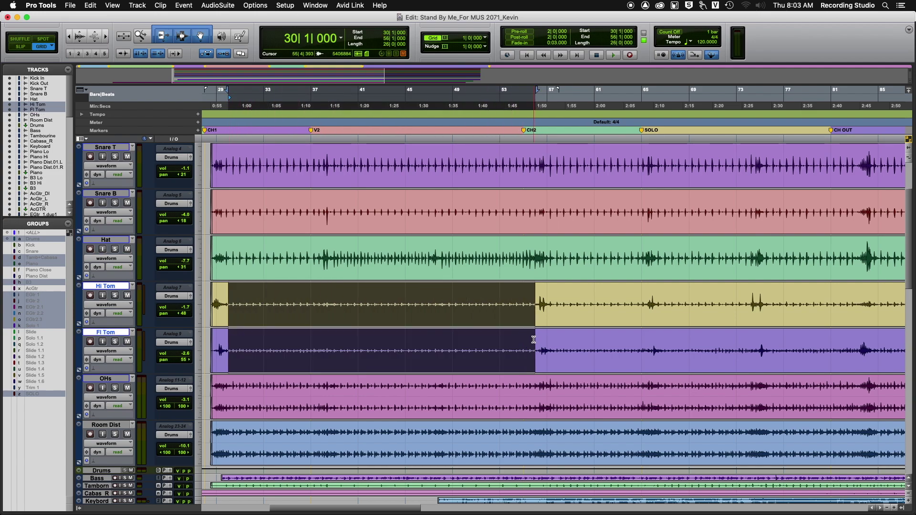
key("Delete")
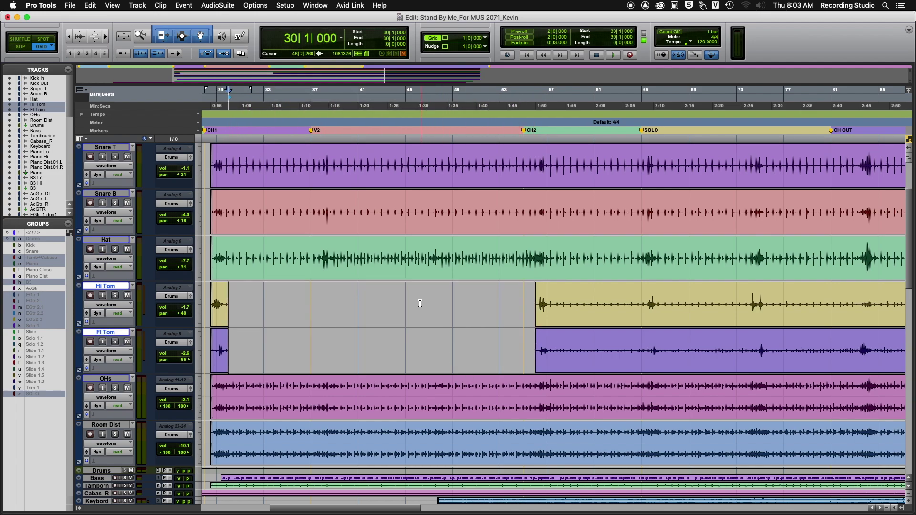
key("super+z")
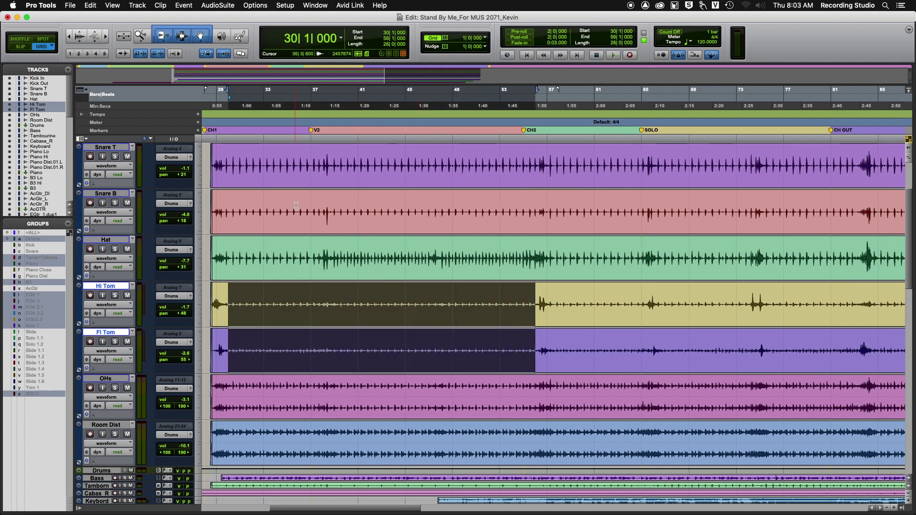
Try grid-snapped selections on the snare tracks, place the cursor at bar 42 on Snare T and switch to Slip mode
left_click_drag(242, 167, 571, 210)
left_click_drag(347, 167, 358, 168)
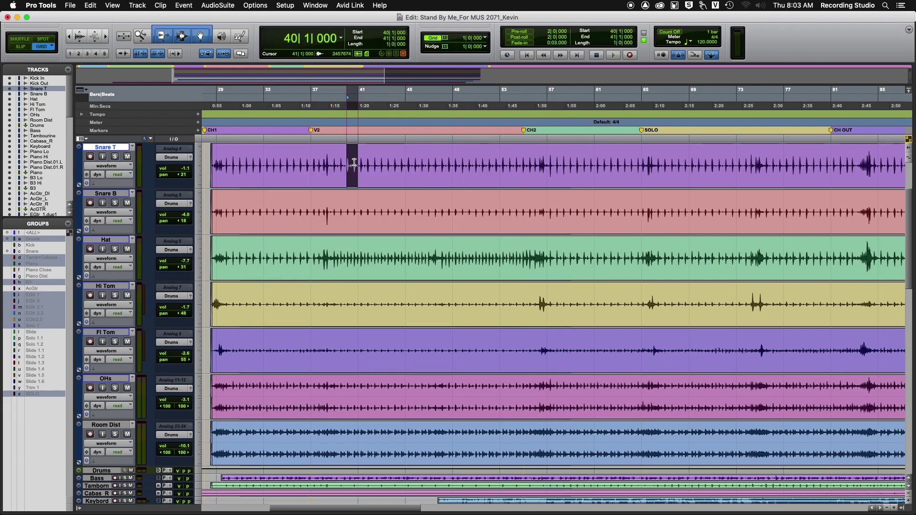
left_click(369, 167)
key("F2")
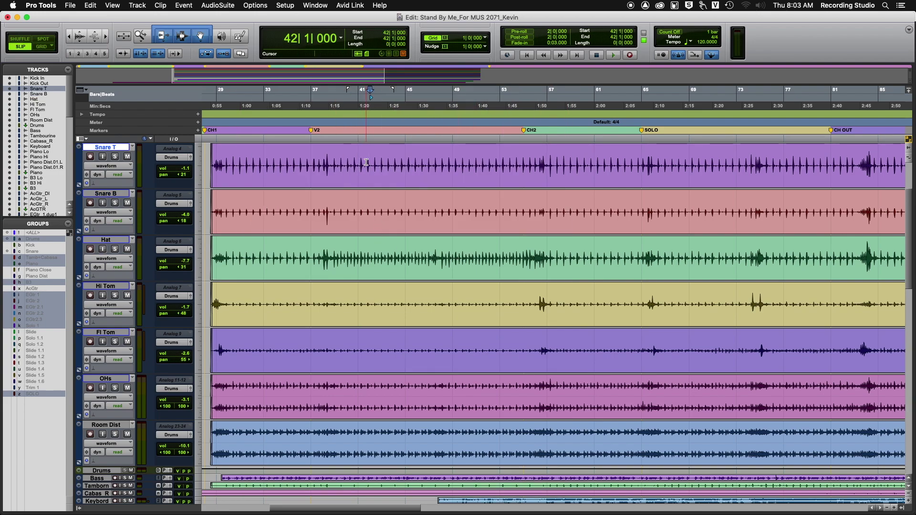
Select the whole Snare B clip and examine its hits closely around bars 38 to 54
left_click(388, 227)
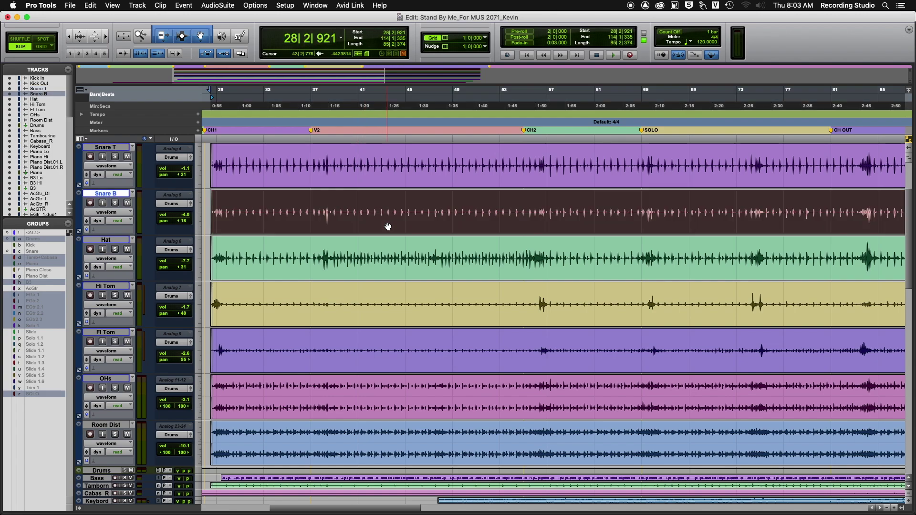
key("super+bracketright")
key("super+bracketright")
key("super+bracketright")
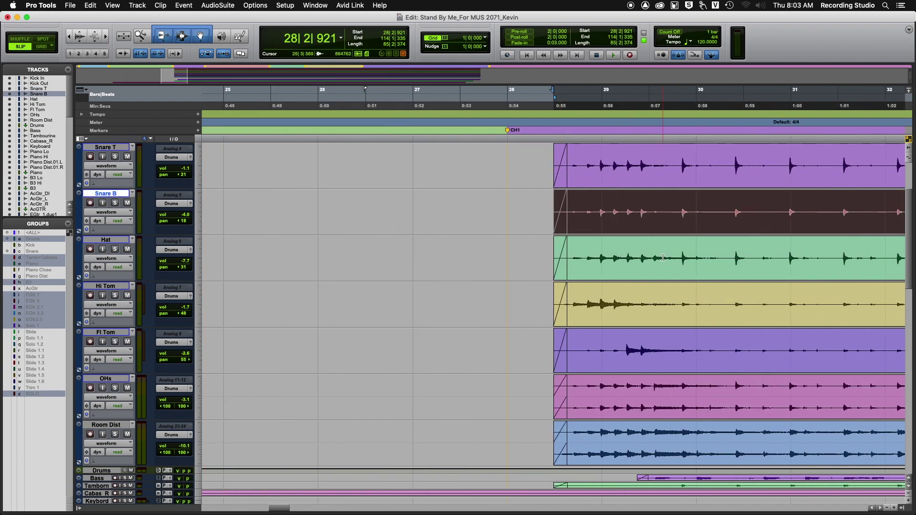
key("super+bracketleft")
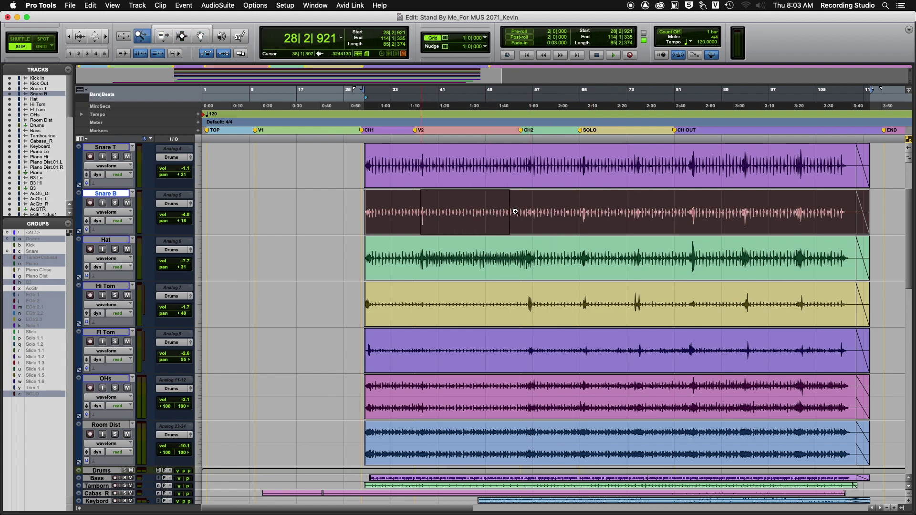
scroll(485, 239, "right", 10)
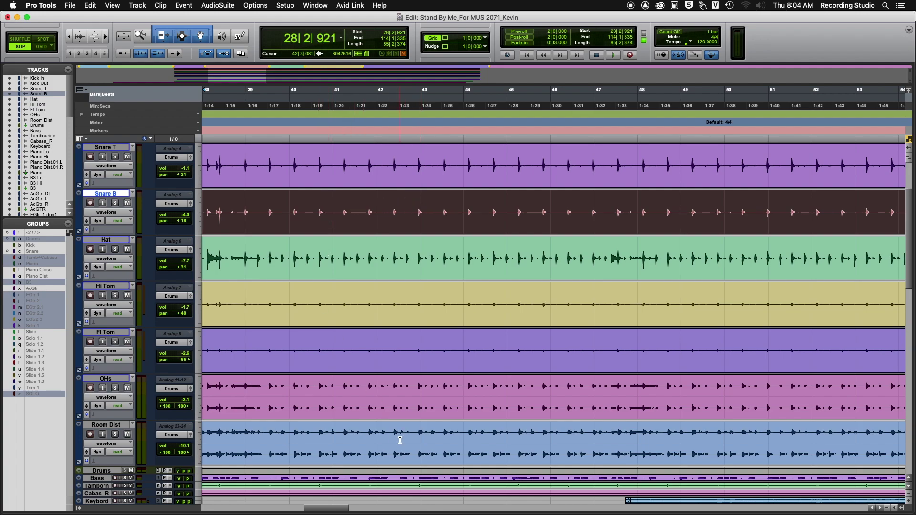
Select the stretch of the Hi Tom between its fills, from 30|4|248 to 55|4|552
left_click(414, 310)
key("super+bracketleft")
key("super+bracketleft")
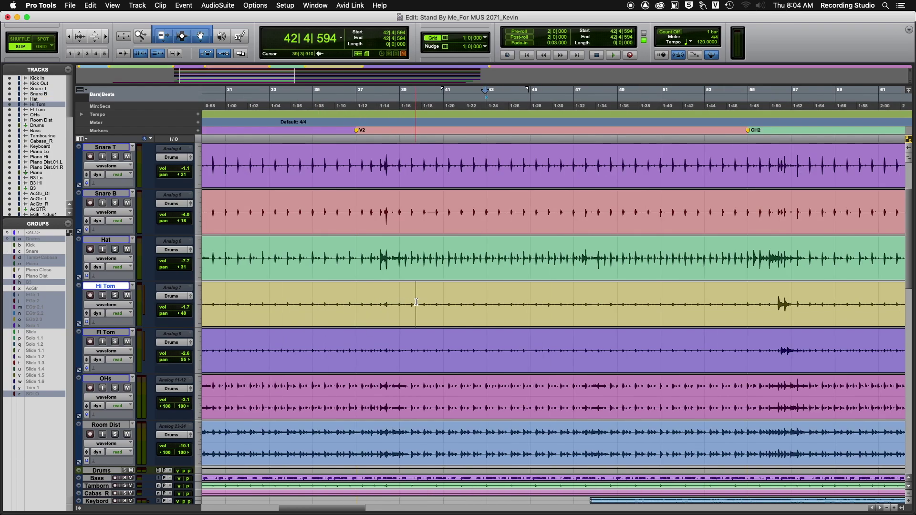
left_click_drag(382, 302, 656, 304)
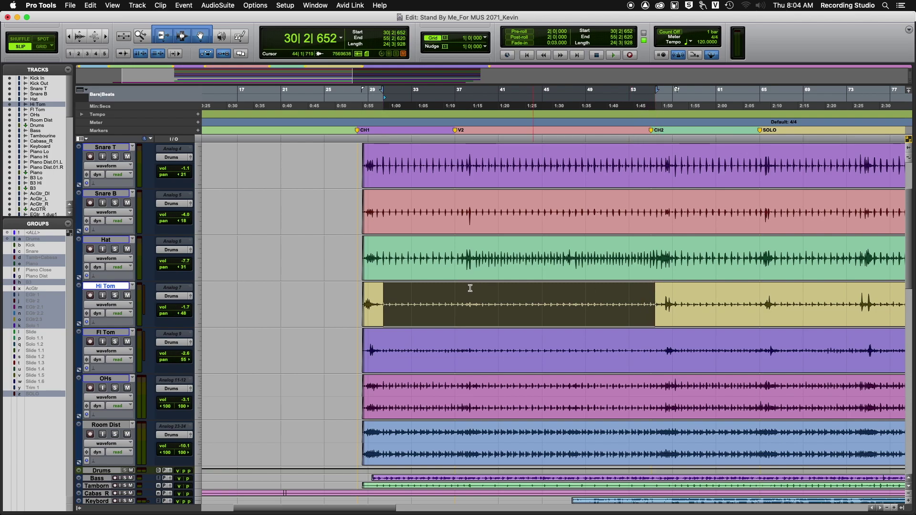
left_click_drag(388, 296, 660, 304)
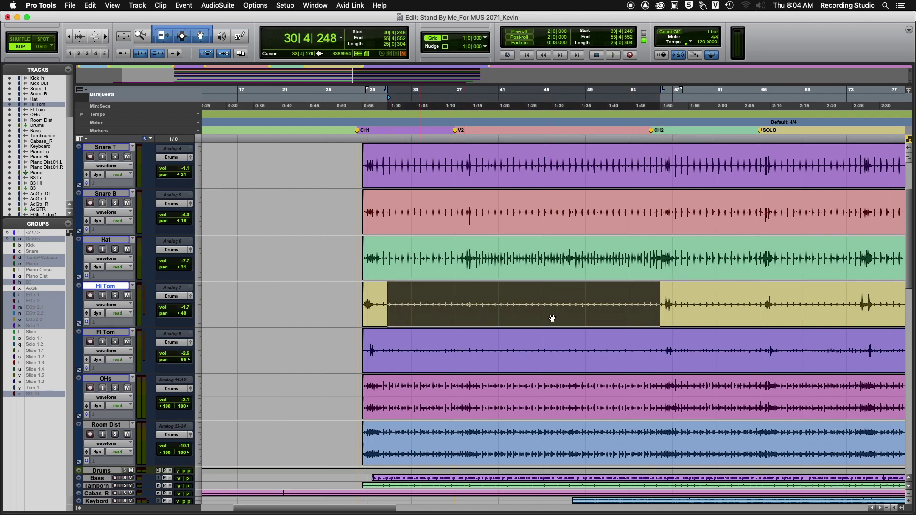
Select the Snare B passage from 40|2|427 to 47|4|237 in a closer view of verse 2
left_click(507, 227)
key("F5")
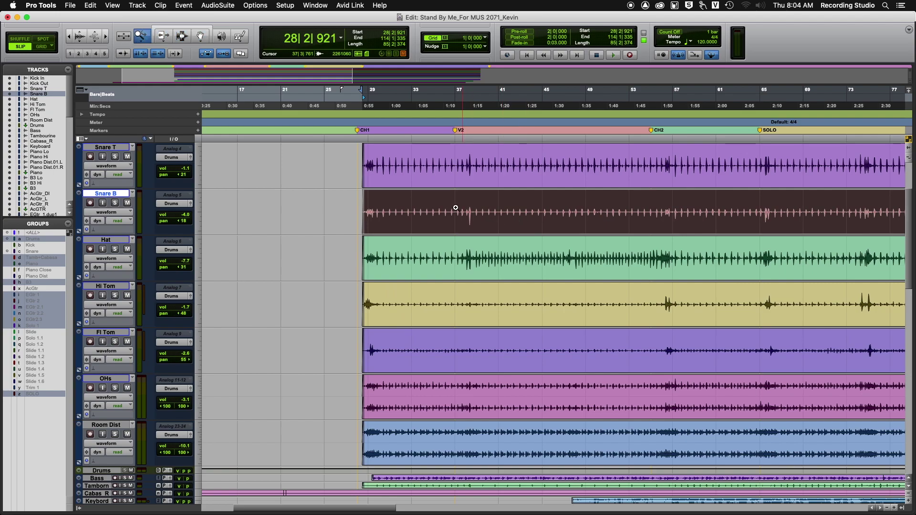
left_click(455, 208)
left_click_drag(339, 213, 651, 200)
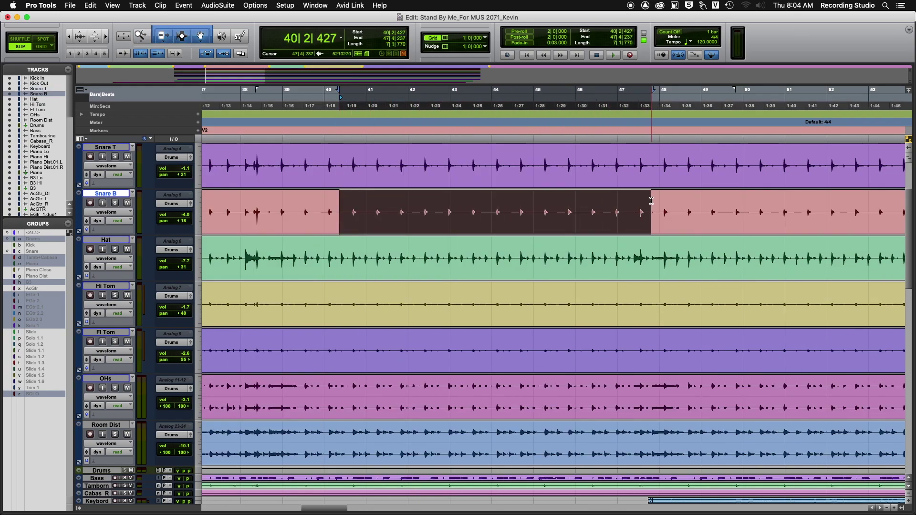
Select the entire Snare B clip and look at the Beat Detective options, closing them without applying anything
left_click(346, 215)
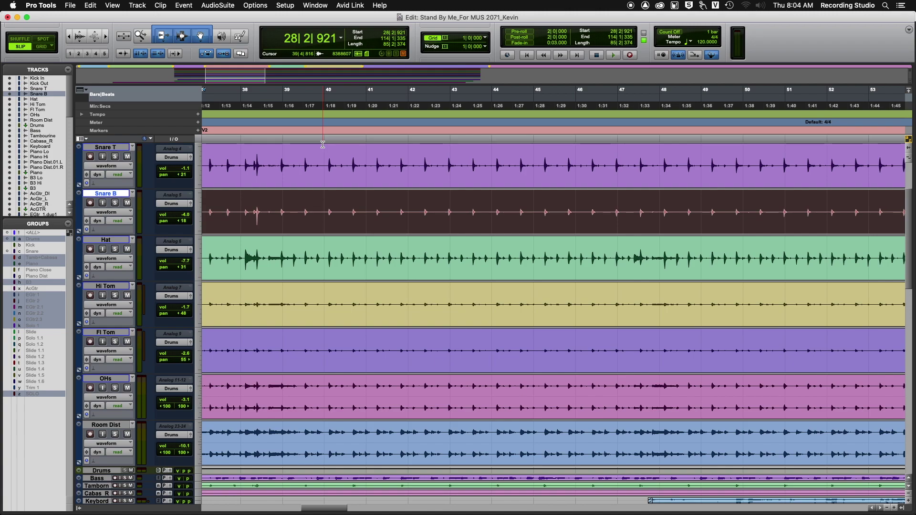
key("super+8")
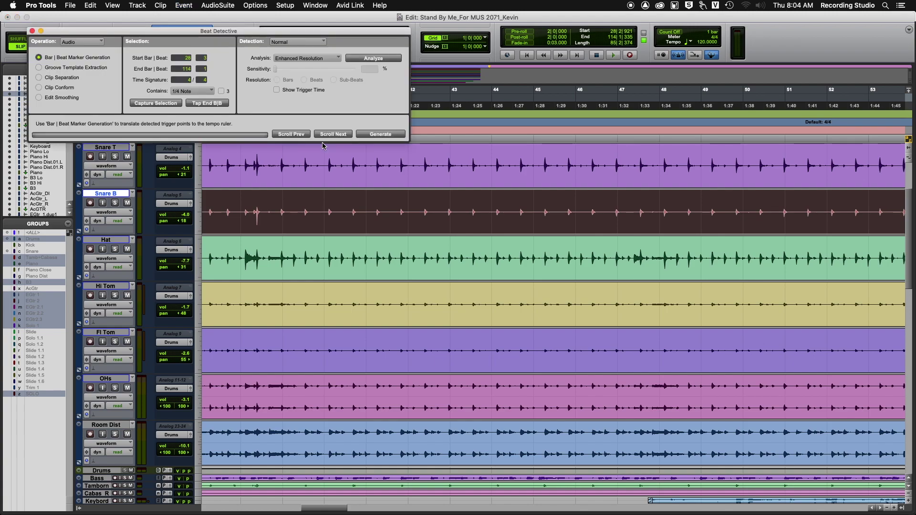
key("super+8")
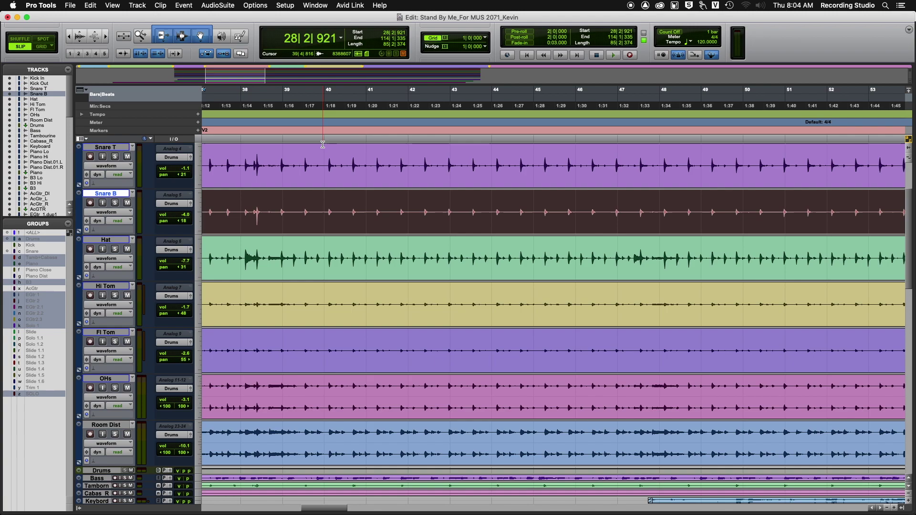
Open Strip Silence for the selected Snare B clip and move its window clear of the snare tracks
key("super+u")
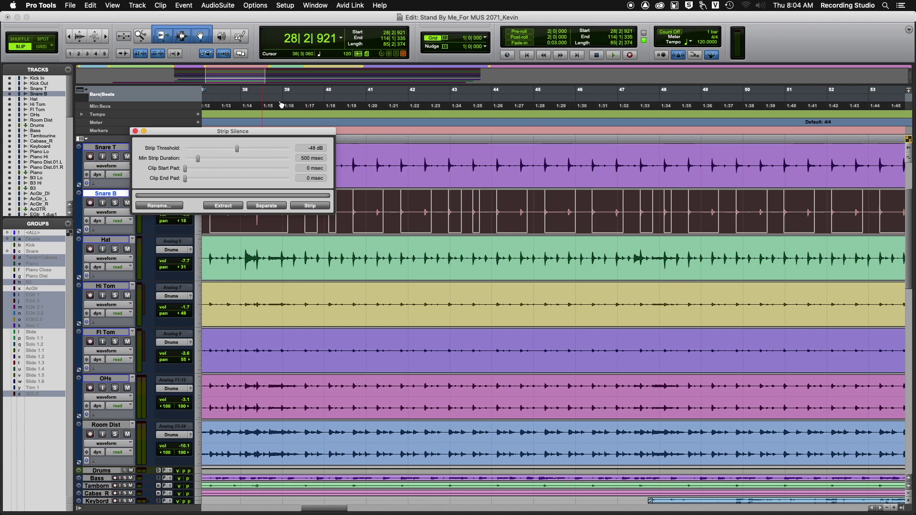
left_click(310, 5)
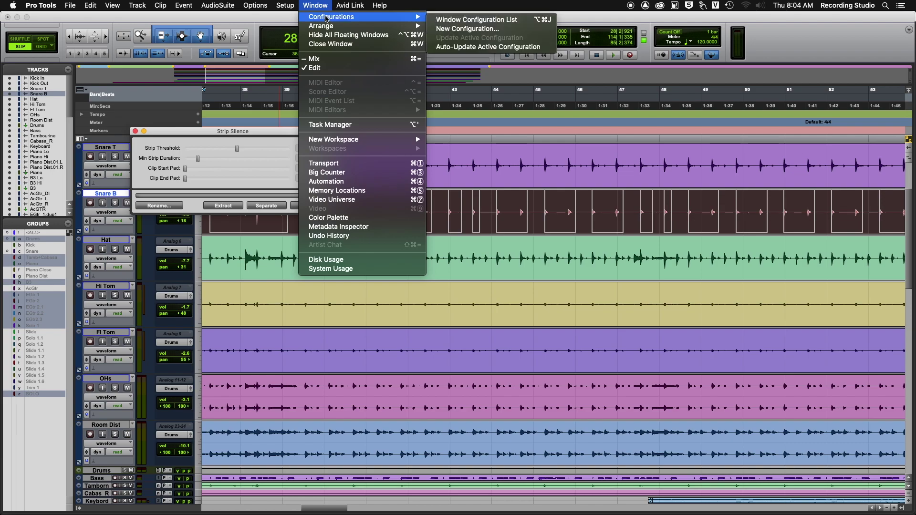
mouse_move(285, 6)
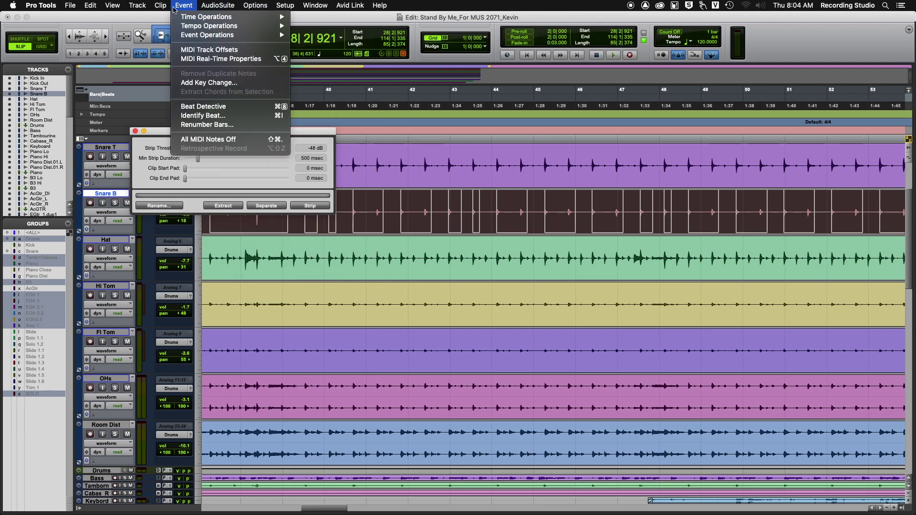
mouse_move(161, 6)
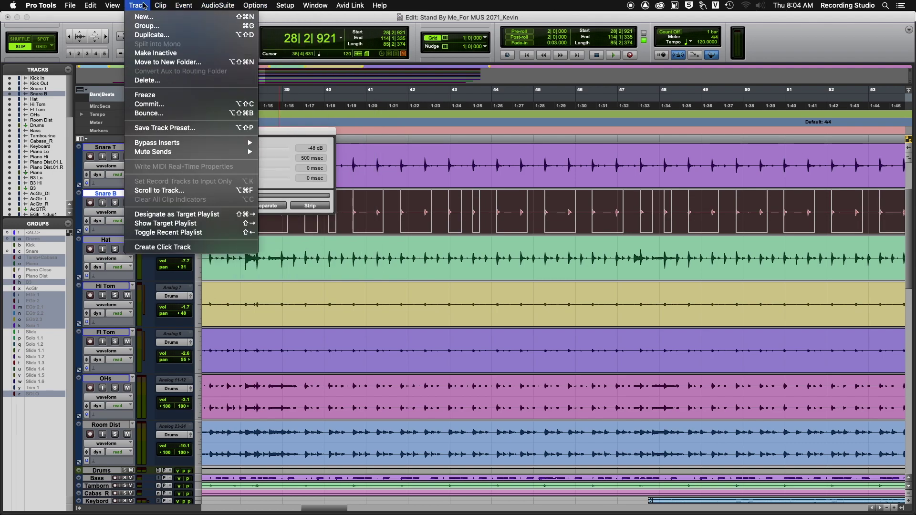
mouse_move(114, 7)
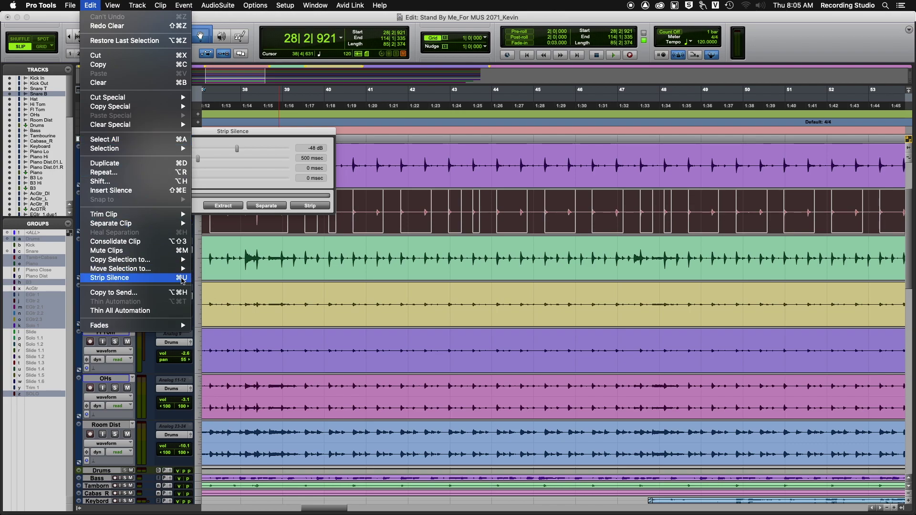
left_click(322, 136)
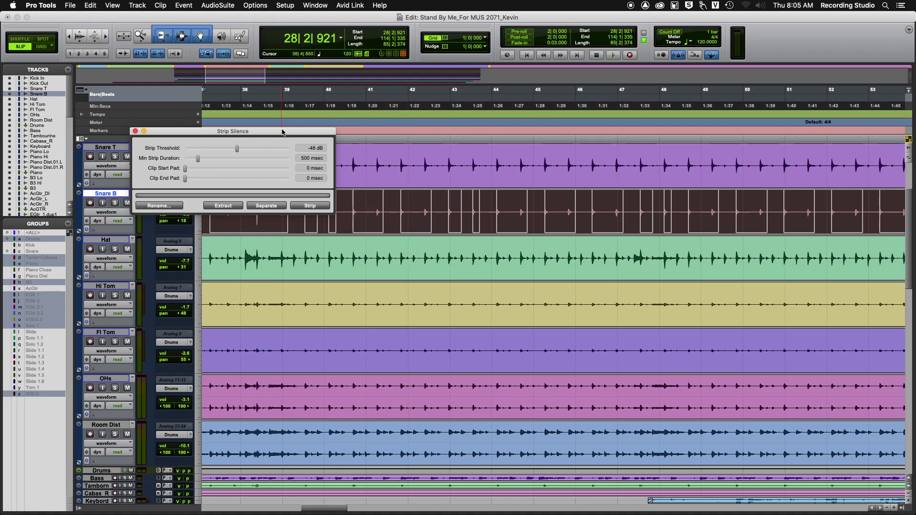
left_click_drag(282, 132, 492, 255)
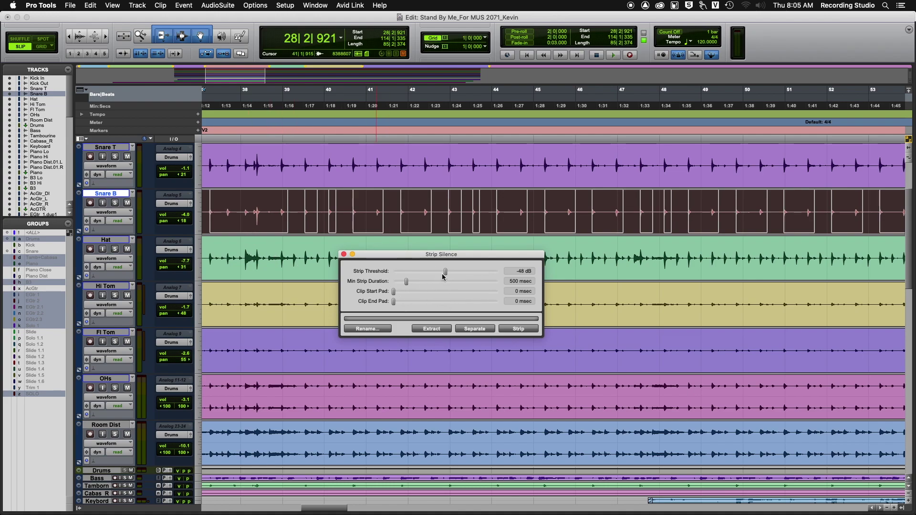
Try Strip Silence thresholds of -58 dB and -71 dB on Snare B, and settle on -37 dB
left_click_drag(445, 275, 434, 276)
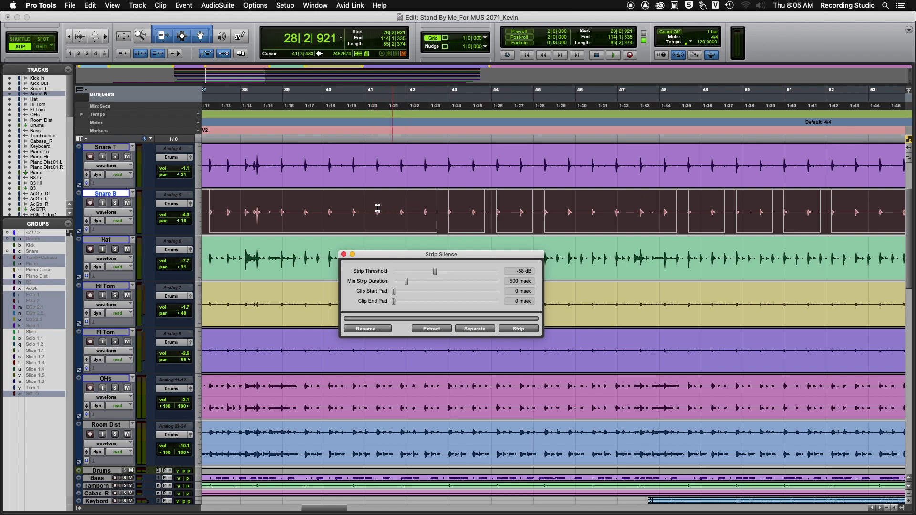
left_click_drag(434, 271, 409, 273)
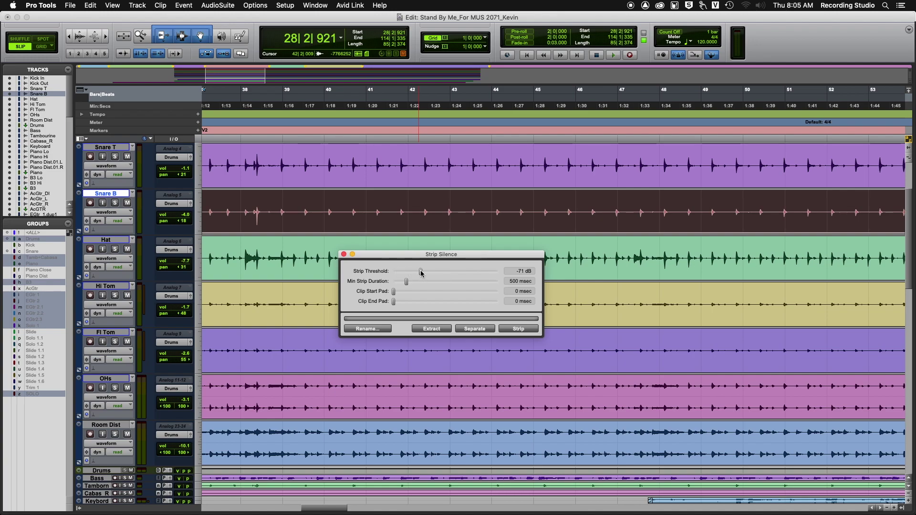
left_click_drag(428, 273, 459, 274)
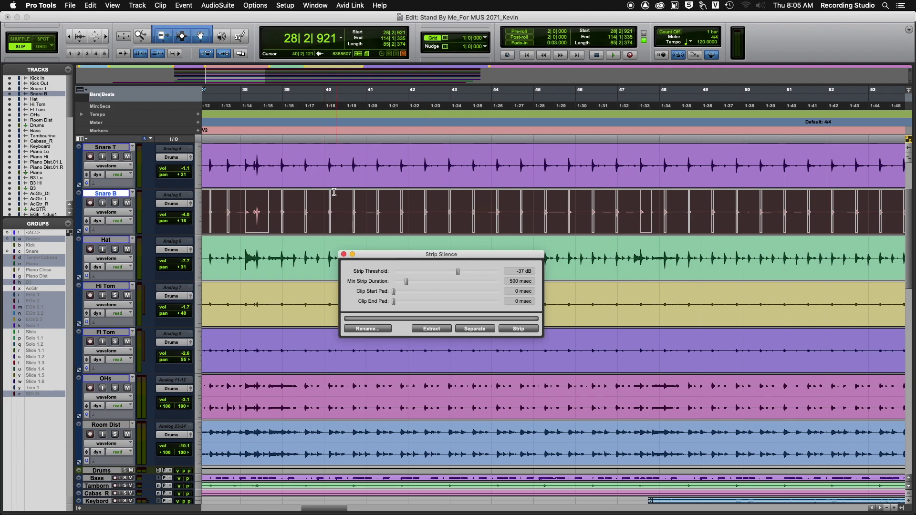
Try strip thresholds of -22 dB and -19 dB against a close view of the Snare B hit near 45|2
key("super+bracketright")
key("super+bracketright")
key("super+bracketright")
key("super+bracketright")
key("super+bracketright")
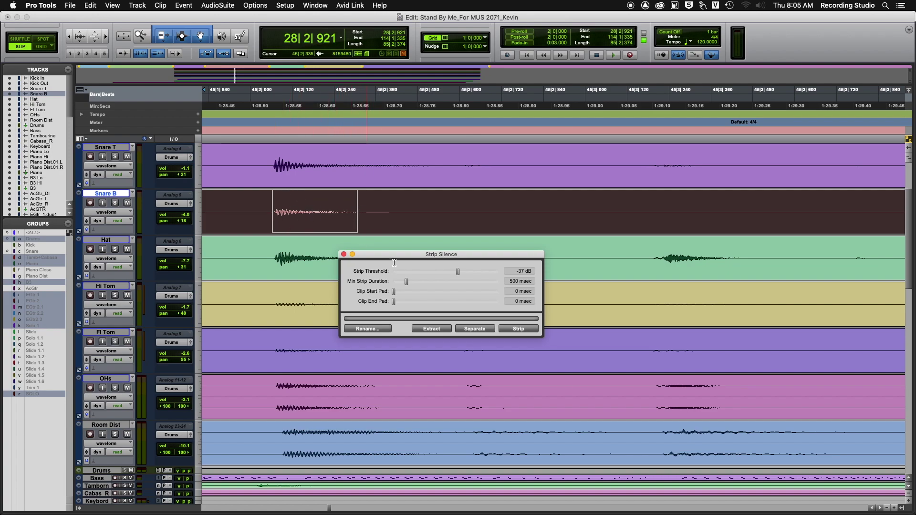
left_click_drag(458, 271, 470, 273)
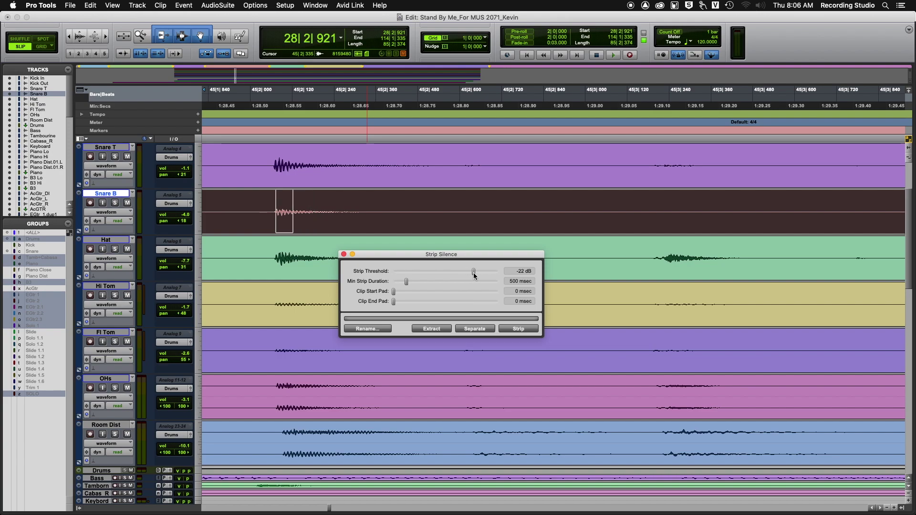
left_click_drag(471, 271, 477, 270)
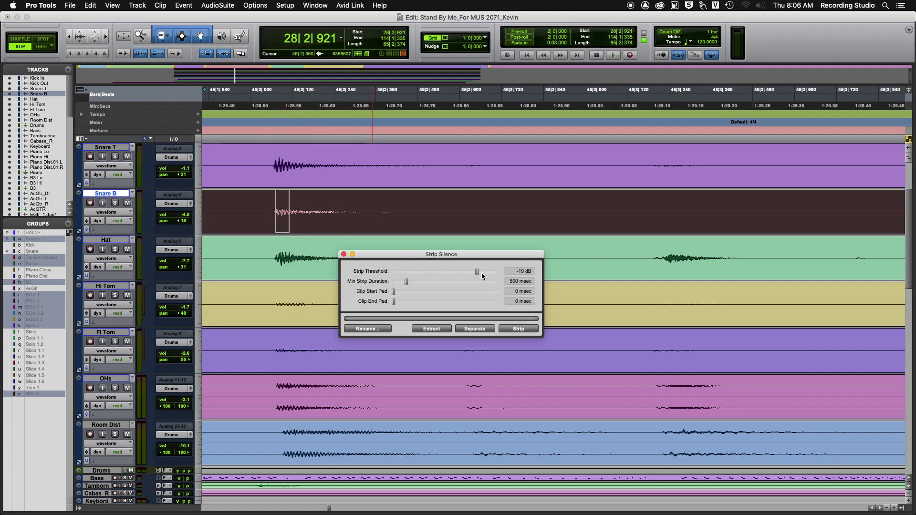
Return the strip threshold to -37 dB and set the minimum strip duration to 871 msec
left_click_drag(476, 274, 426, 282)
key("r")
key("r")
key("r")
key("r")
key("r")
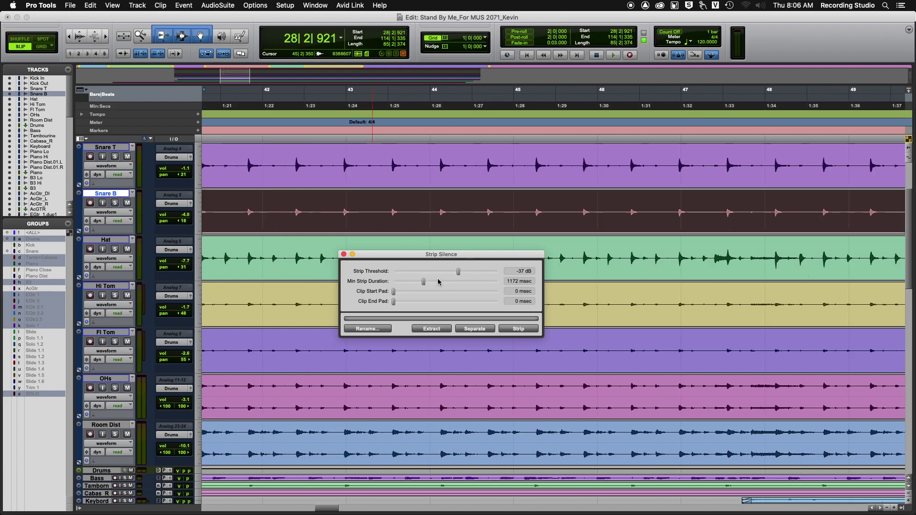
mouse_move(422, 284)
left_mouse_down()
mouse_move(399, 284)
mouse_move(420, 284)
left_mouse_up()
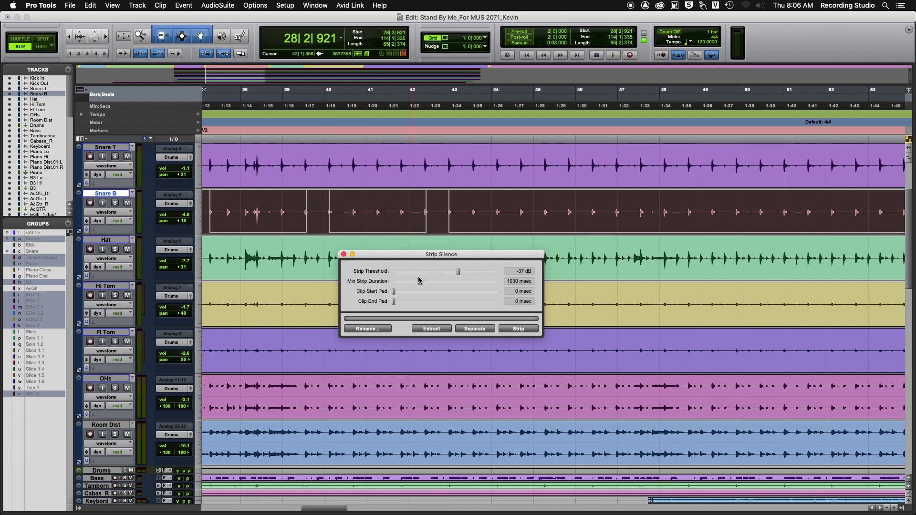
left_click_drag(421, 282, 415, 282)
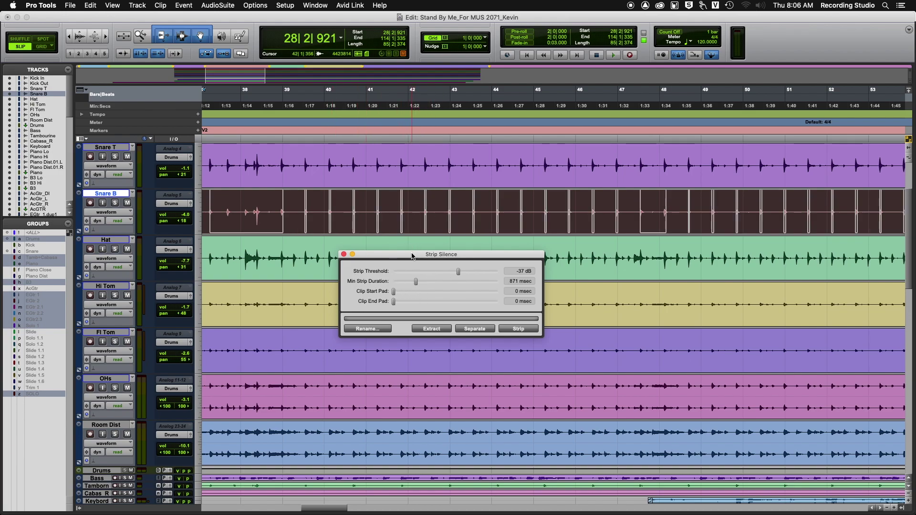
Set the strip threshold to -32 dB, the clip start pad to 17 msec and the clip end pad to 106 msec
key("super+bracketright")
key("super+bracketright")
key("super+bracketright")
key("super+bracketright")
key("super+bracketright")
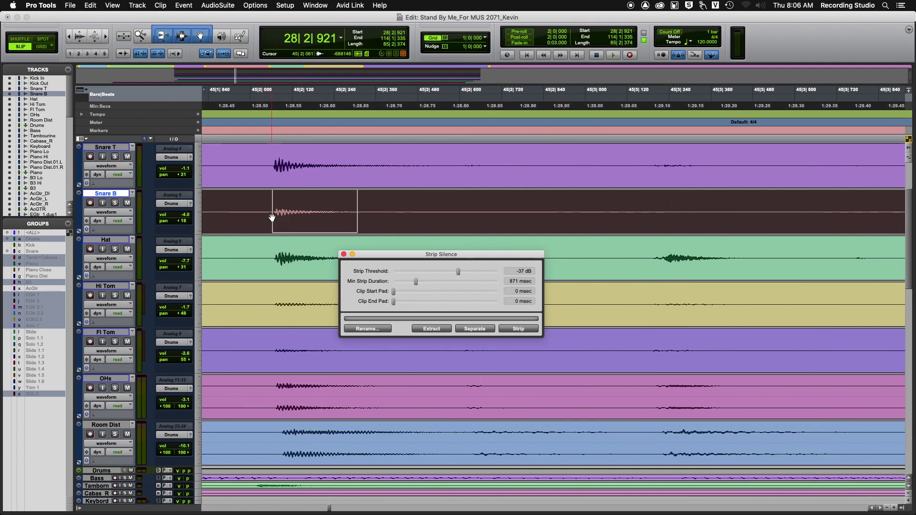
left_click_drag(398, 295, 393, 293)
left_click_drag(457, 272, 462, 272)
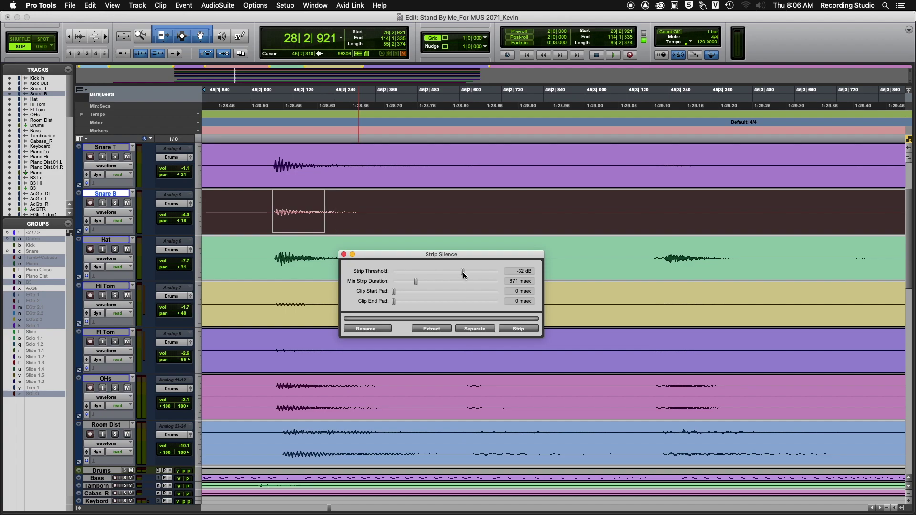
left_click_drag(394, 302, 396, 301)
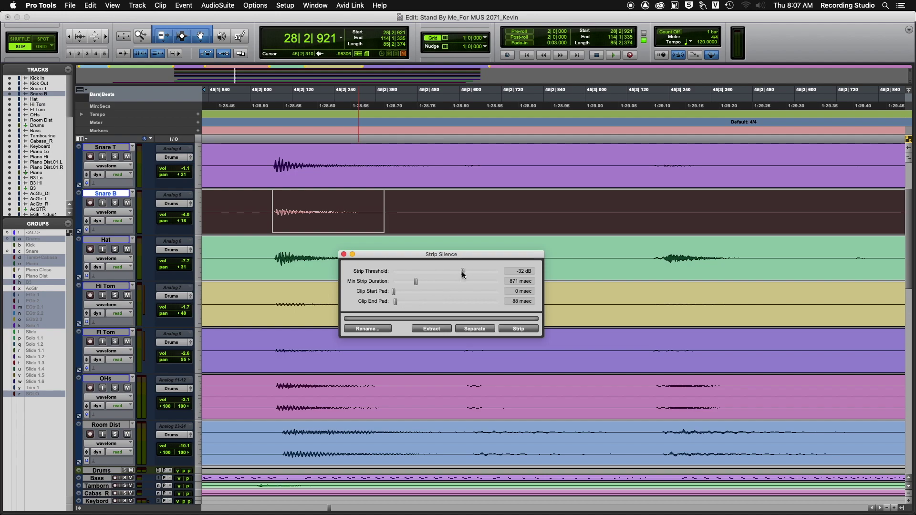
left_click_drag(395, 302, 396, 302)
left_click_drag(394, 293, 393, 294)
Strip the silence from the whole Snare B clip with these settings and close Strip Silence
key("super+bracketleft")
key("super+bracketleft")
key("super+bracketleft")
key("super+bracketleft")
key("super+bracketleft")
key("super+bracketleft")
key("super+bracketleft")
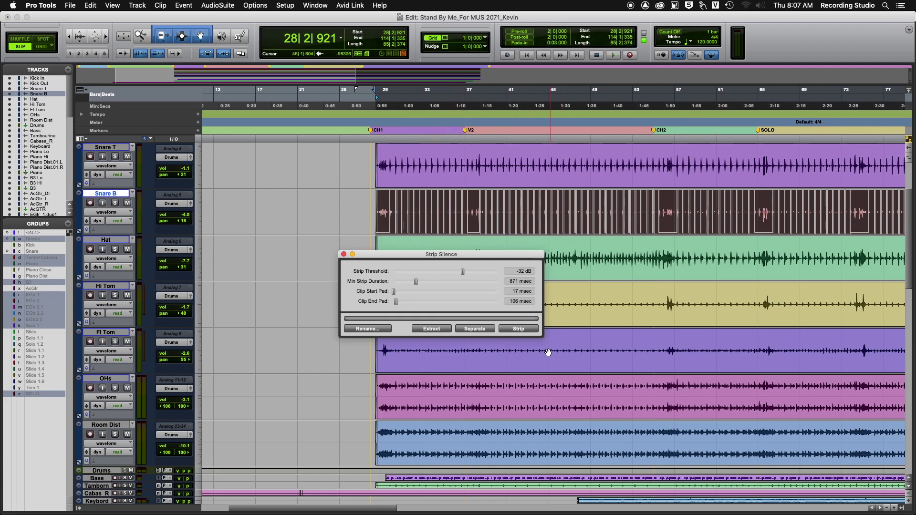
left_click(518, 329)
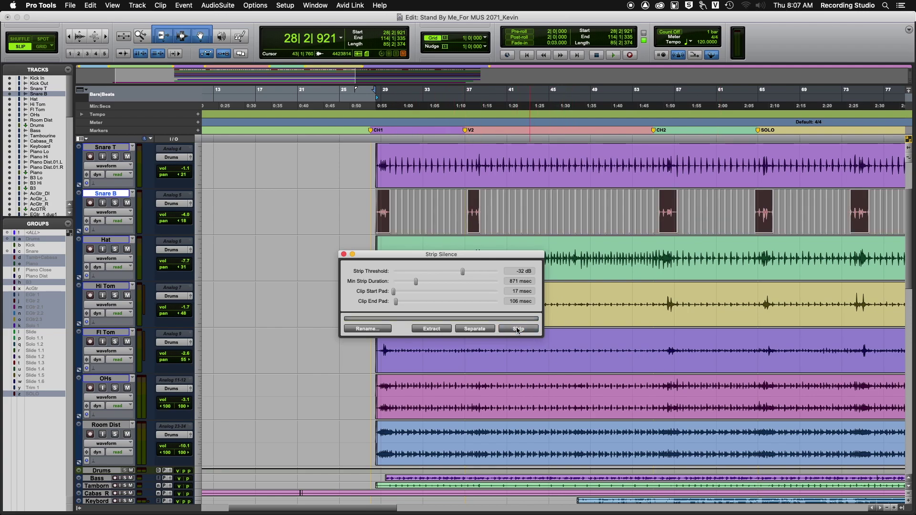
left_click(344, 254)
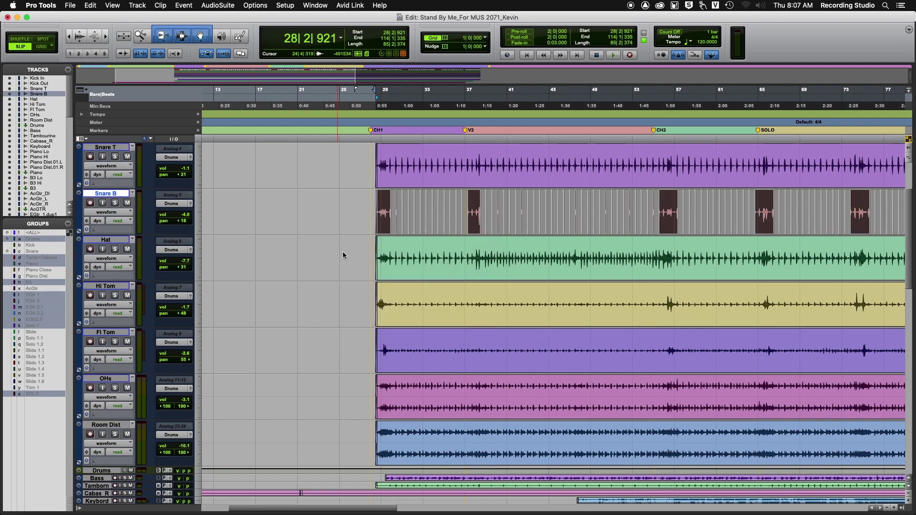
Examine the stripped Snare B clips closely, stepping through their boundaries from bar 34 to bar 36
left_click(437, 207)
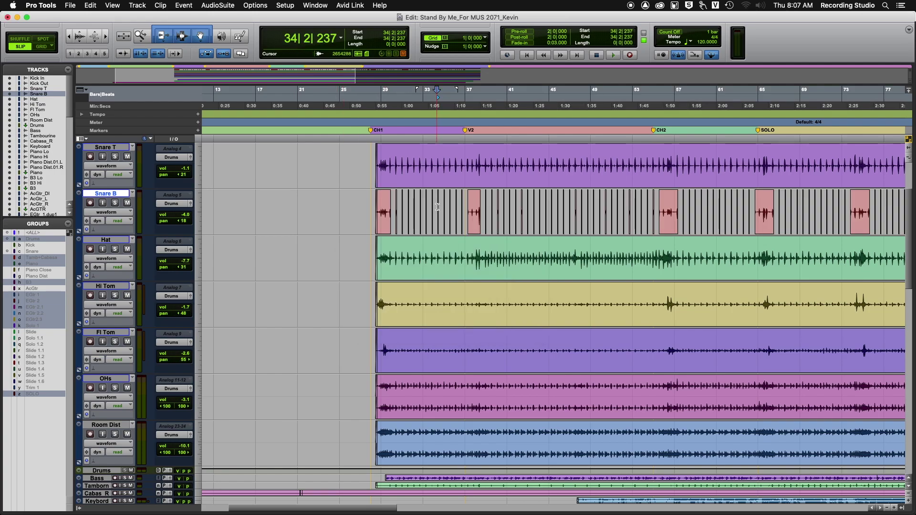
key("t")
key("t")
key("t")
key("t")
key("t")
key("Tab")
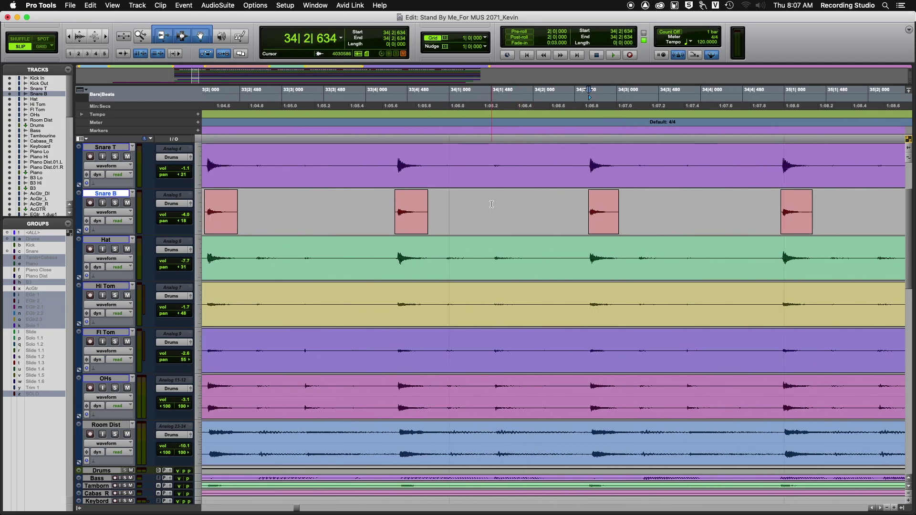
key("Tab")
key("Tab")
key("Tab")
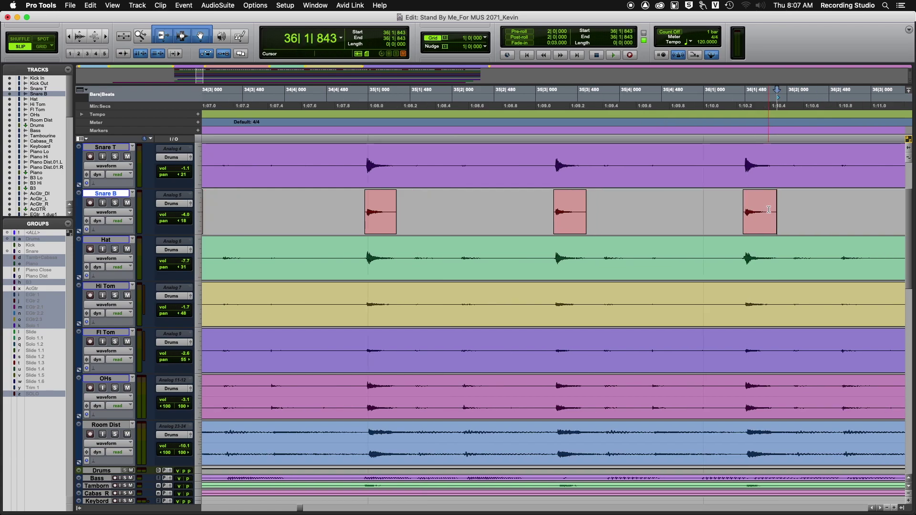
Delete the bleed between the hits in the long Snare B clip around bars 37 and 38
key("r")
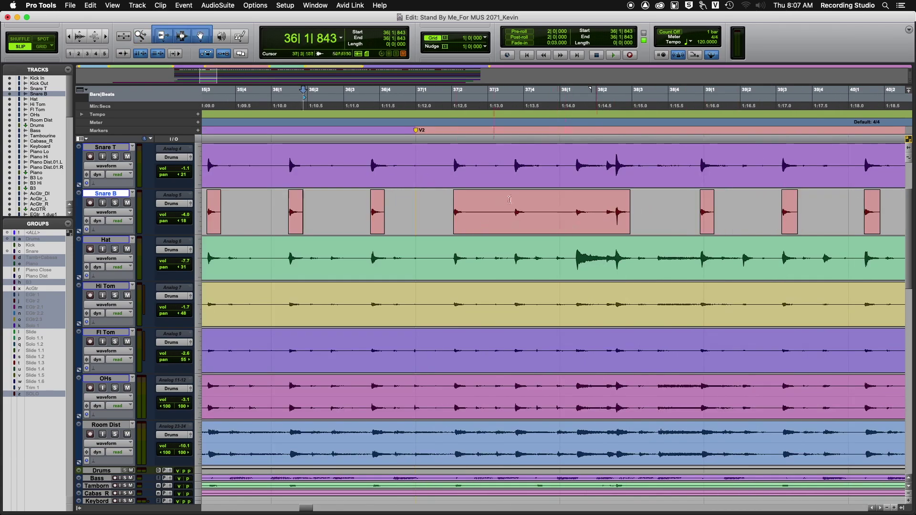
left_click_drag(466, 208, 573, 208)
key("Delete")
key("Delete")
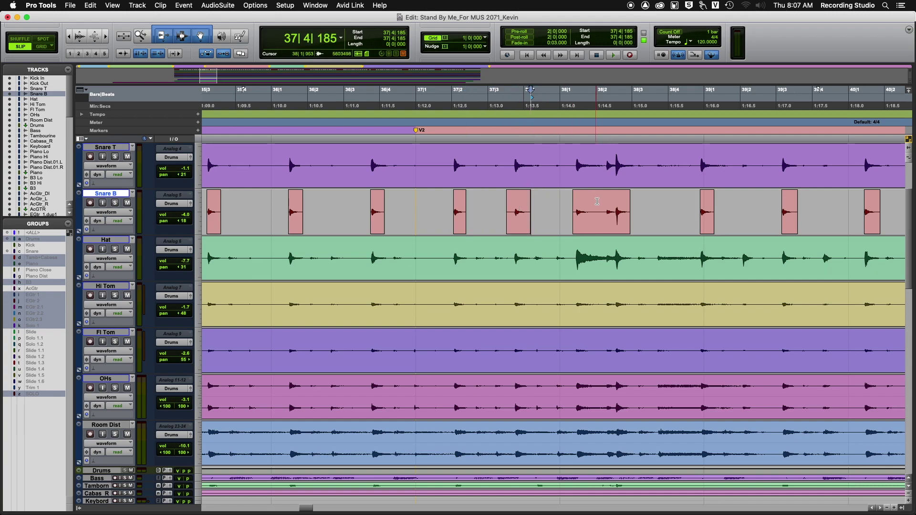
Delete the bleed between the hits of the Snare B fill just after the CH2 marker, around bars 55 to 57
key("r")
key("r")
key("r")
key("r")
key("F5")
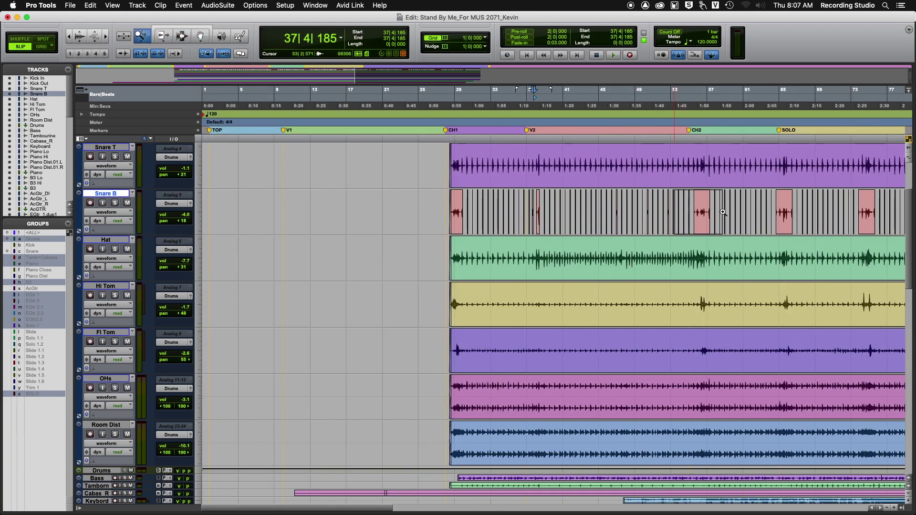
left_click_drag(675, 211, 724, 212)
left_click_drag(496, 208, 581, 206)
key("Delete")
key("Delete")
left_click_drag(647, 207, 687, 206)
key("Delete")
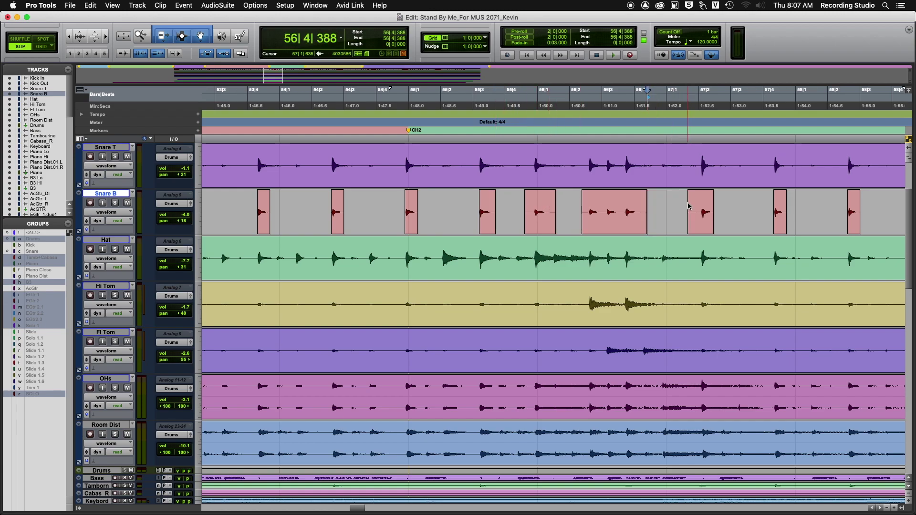
Select the full Hi Tom and Fl Tom clips together and open Strip Silence for them
key("r")
key("r")
key("r")
key("r")
key("r")
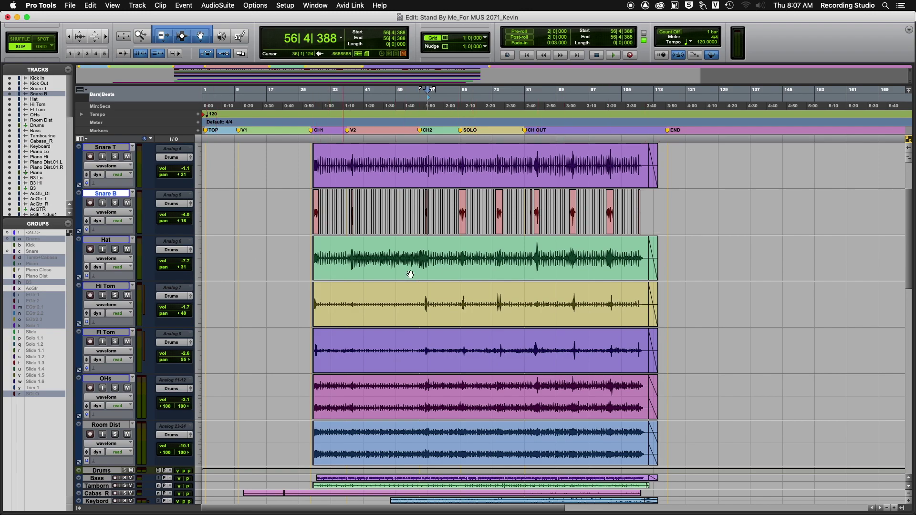
left_click(406, 316)
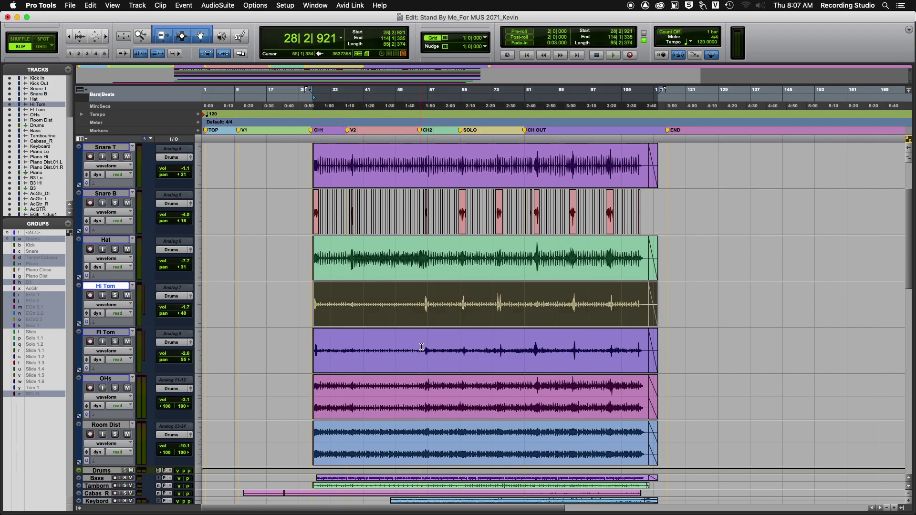
left_click(422, 361, "shift")
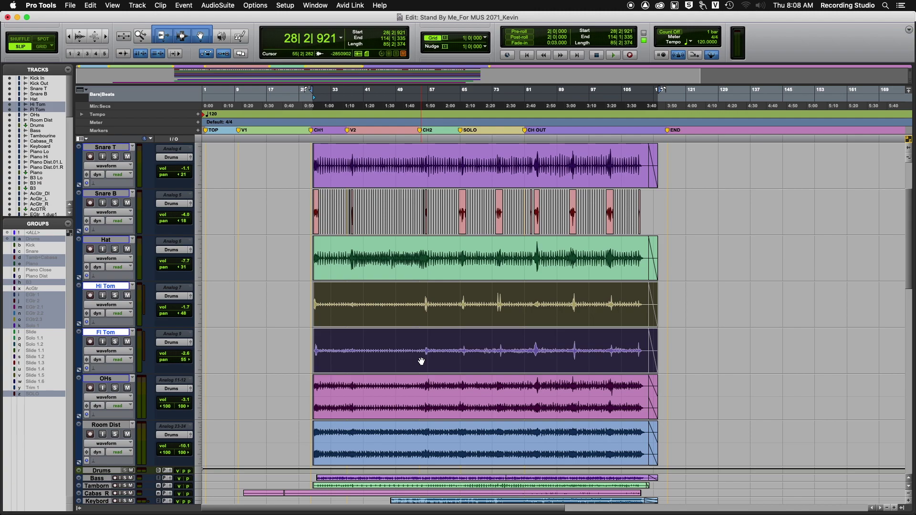
key("super+u")
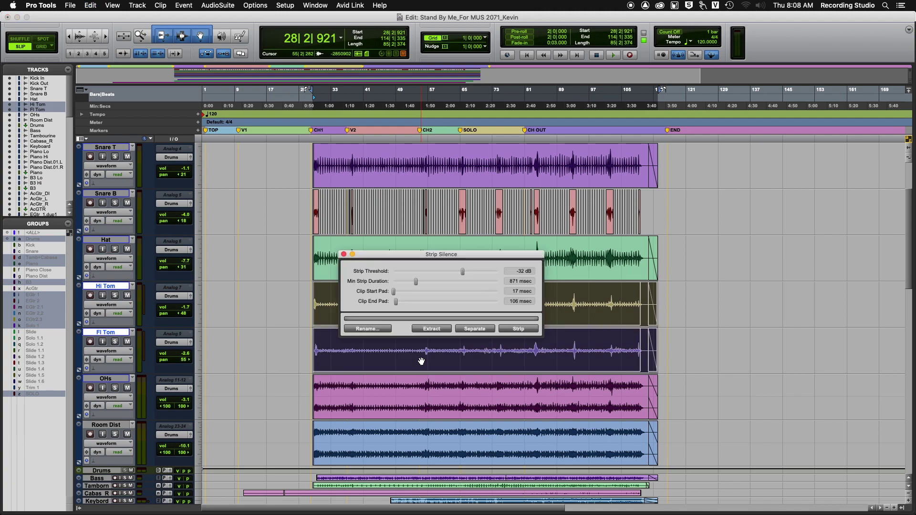
Reselect both tom clips, move the Strip Silence window off their waveforms, and set the strip threshold to -23 dB
left_click(433, 249)
left_click(594, 319)
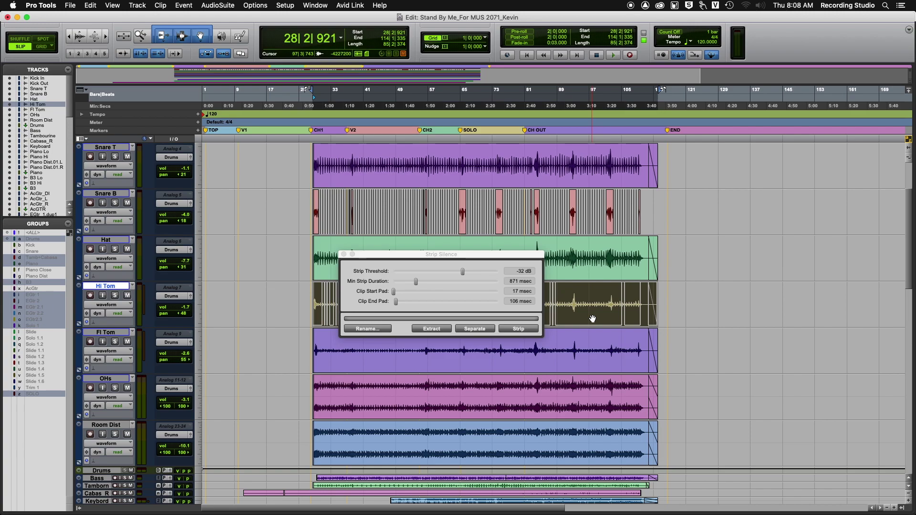
key("shift+semicolon")
left_click_drag(510, 257, 605, 175)
mouse_move(557, 191)
left_mouse_down()
mouse_move(525, 193)
mouse_move(568, 192)
left_mouse_up()
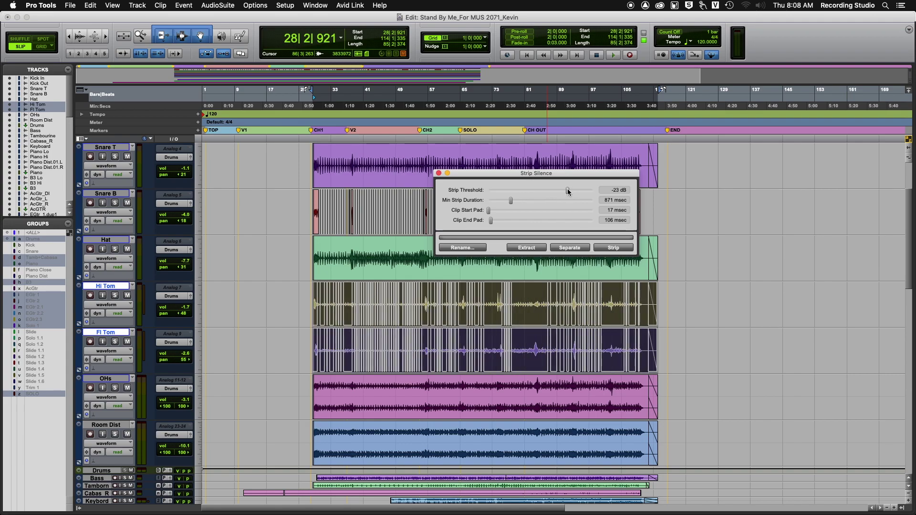
Strip silence from the Hi Tom and Fl Tom clips at a -25 dB threshold and 429 msec minimum duration, and close Strip Silence
left_click_drag(508, 199, 495, 199)
mouse_move(567, 191)
left_mouse_down()
mouse_move(555, 192)
mouse_move(568, 195)
left_mouse_up()
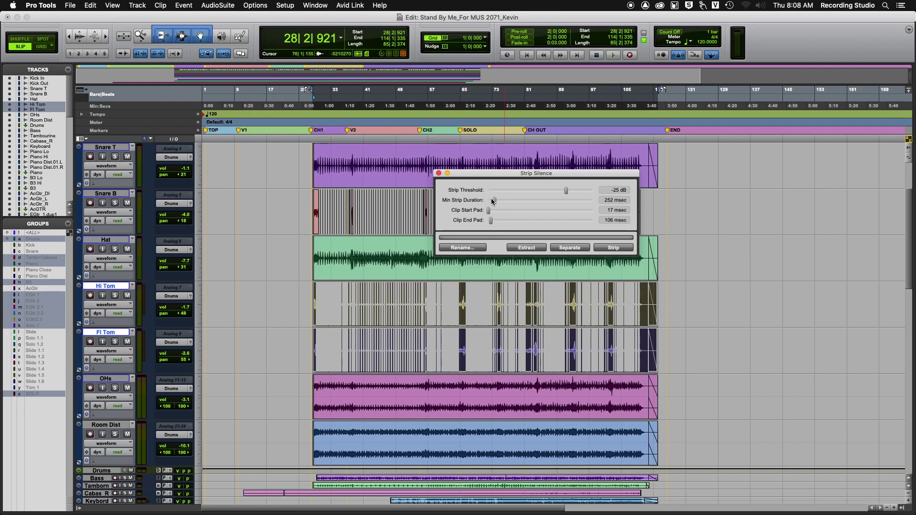
left_click_drag(495, 200, 499, 199)
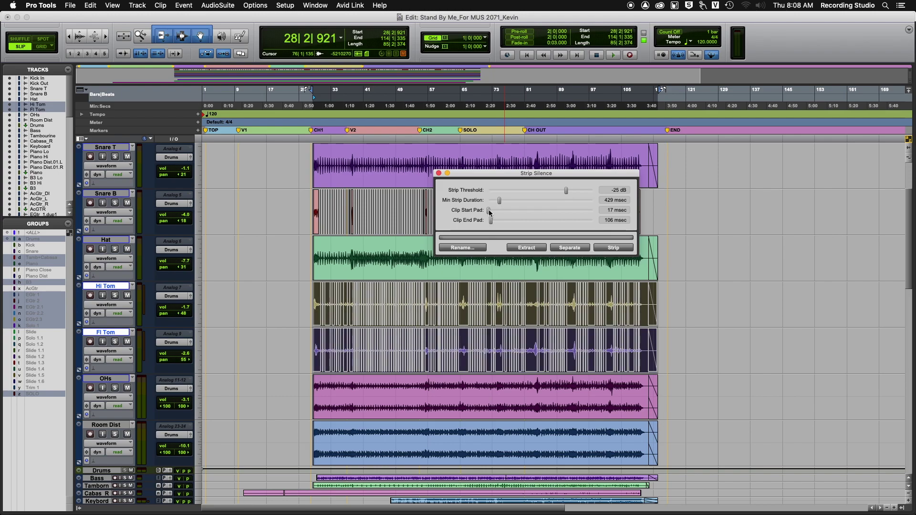
left_click(610, 249)
left_click(399, 308)
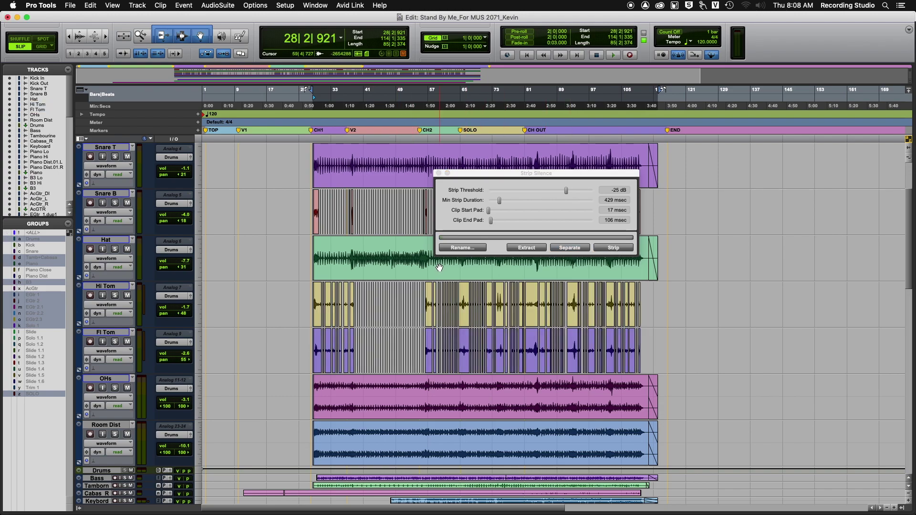
left_click(439, 173)
Delete the leftover bleed clips on both tom tracks between the opening CH1 fill, the CH2 fill and the fill at the SOLO marker
key("F5")
left_click_drag(293, 337, 665, 290)
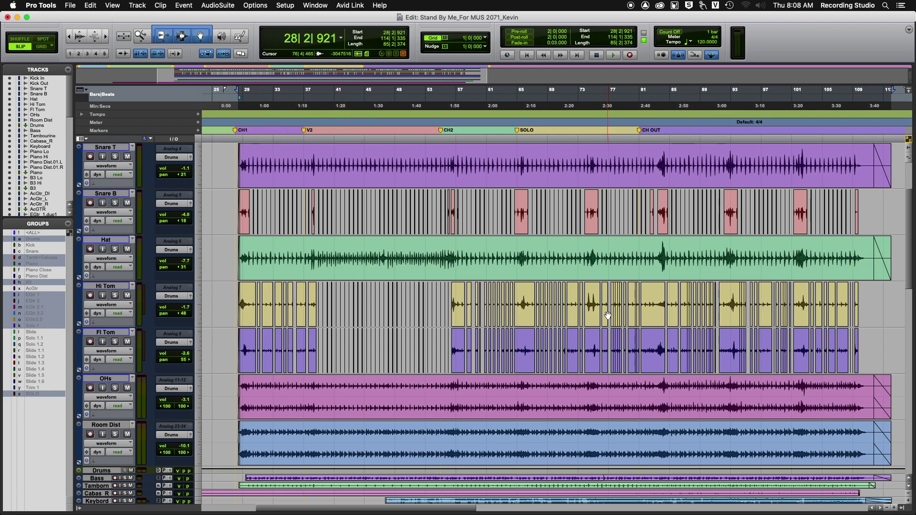
left_click_drag(443, 306, 253, 352)
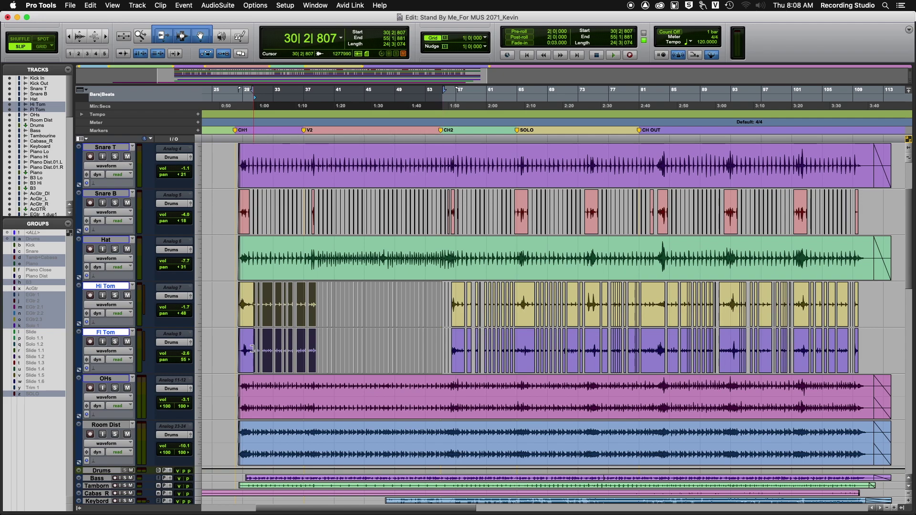
key("Delete")
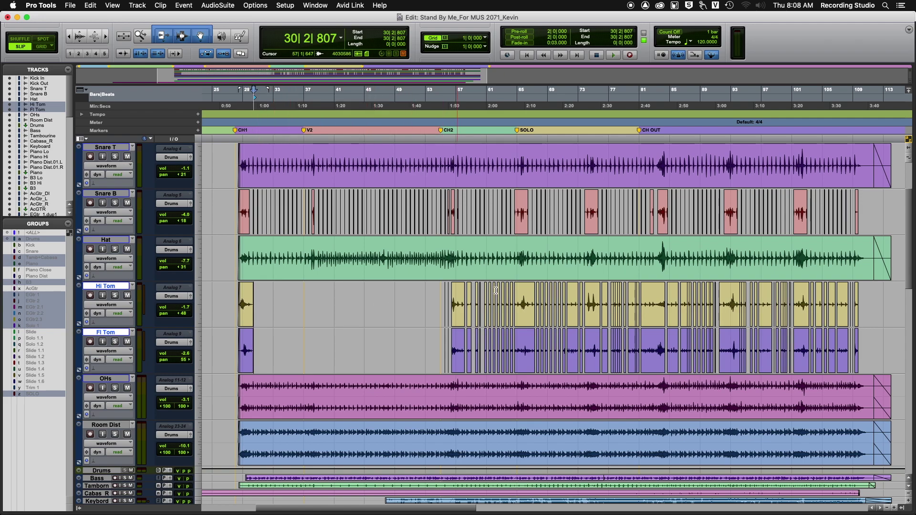
left_click_drag(438, 299, 518, 348)
key("Delete")
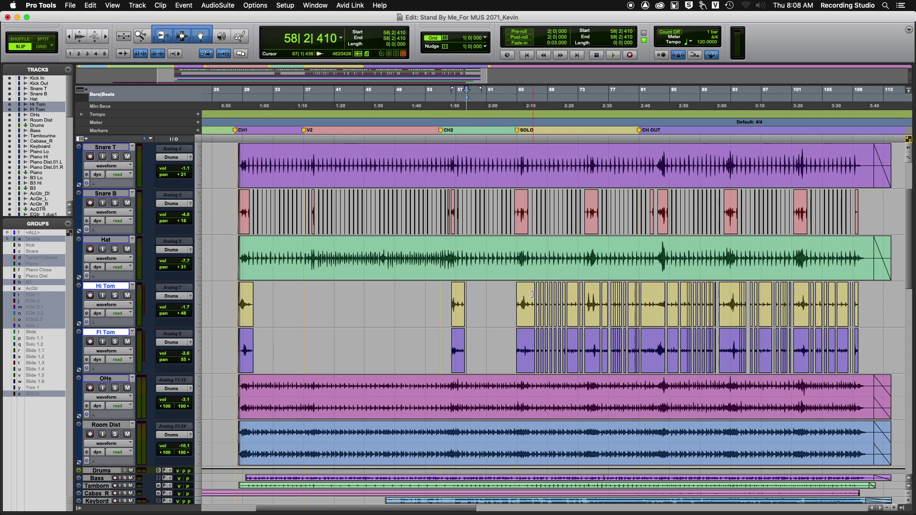
Delete the bleed clips on both tom tracks around the solo fill near bar 74, from bars 66 to 73 and after bar 75
left_click(583, 296)
left_click_drag(583, 296, 534, 343)
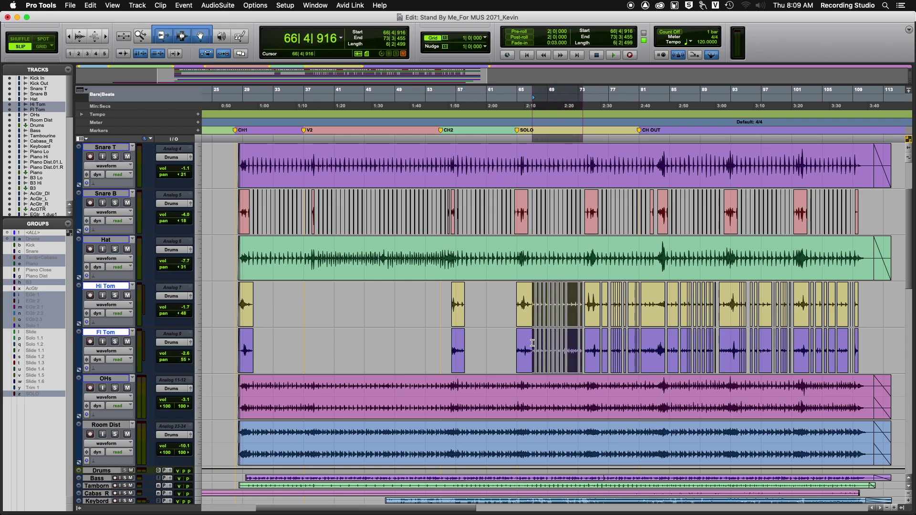
key("Delete")
left_click_drag(600, 298, 656, 337)
key("Delete")
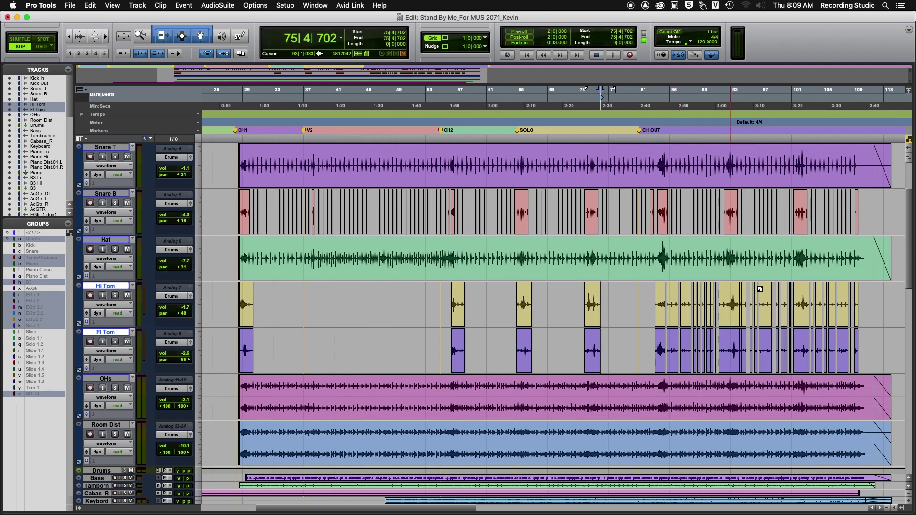
Delete the remaining bleed clips on both tom tracks around the CH OUT fills, from bar 84 to the end of the song
left_click_drag(718, 296, 667, 340)
key("Delete")
left_click_drag(740, 297, 871, 348)
key("Delete")
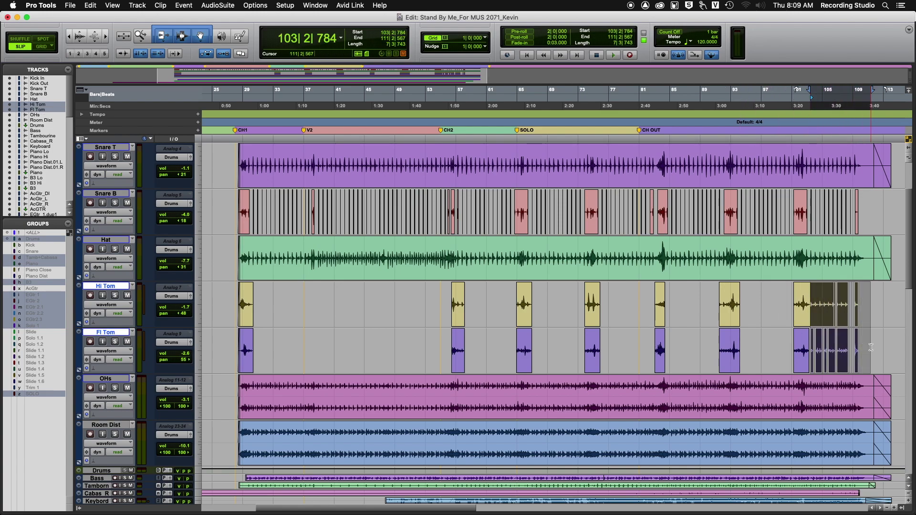
key("Delete")
left_click_drag(713, 306, 722, 335)
key("Delete")
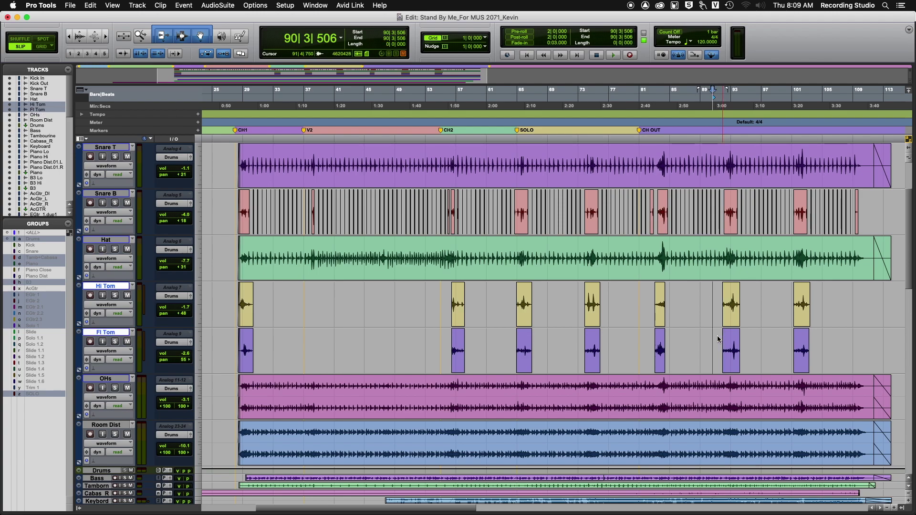
Add short fade-ins to the start of the Hi Tom and Fl Tom clips at the bar 56 fill
left_click_drag(443, 310, 475, 307)
left_click_drag(364, 311, 467, 303)
left_click_drag(388, 286, 393, 287)
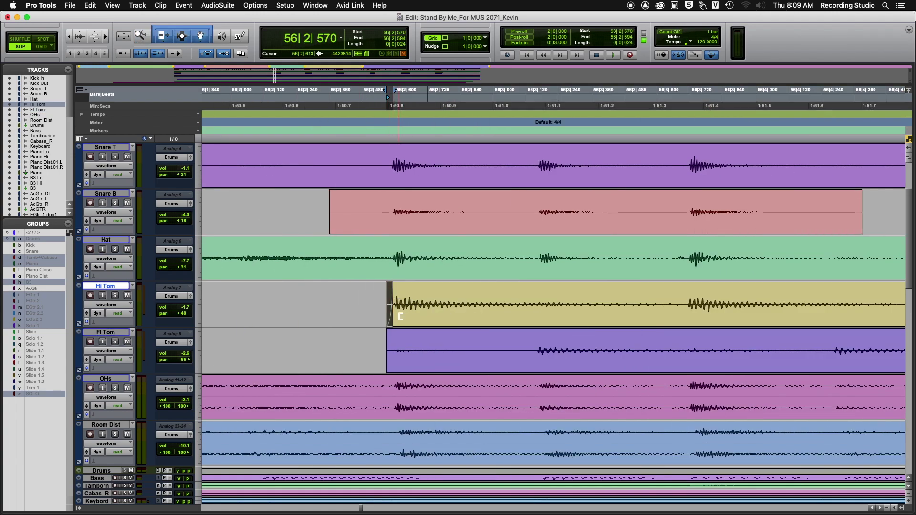
left_click_drag(388, 330, 460, 333)
Fade out the ends of the Hi Tom and Fl Tom fill clips after CH2, from about bar 57 beat 3 to bar 58
left_click(368, 288)
key("r")
key("r")
key("r")
key("r")
key("r")
left_click_drag(564, 294, 653, 298)
key("r")
key("r")
left_click_drag(510, 299, 563, 342)
key("f")
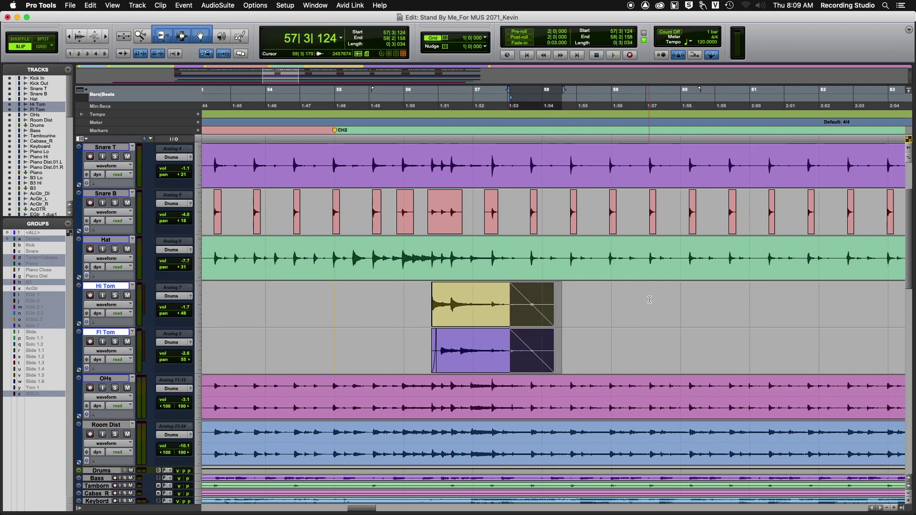
Examine the cleaned-up snare and tom clips against the other tracks across the whole session
key("Tab")
key("r")
key("r")
key("r")
key("r")
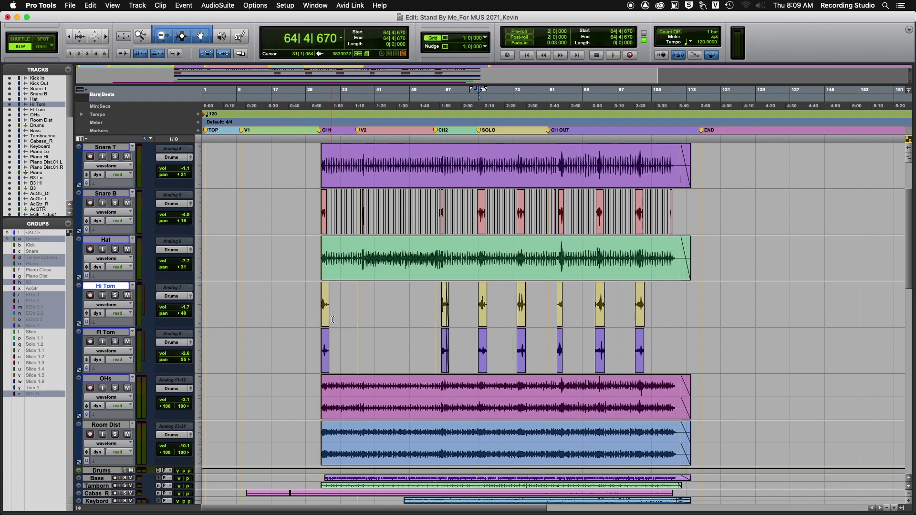
scroll(345, 324, "down", 5)
scroll(347, 324, "up", 4)
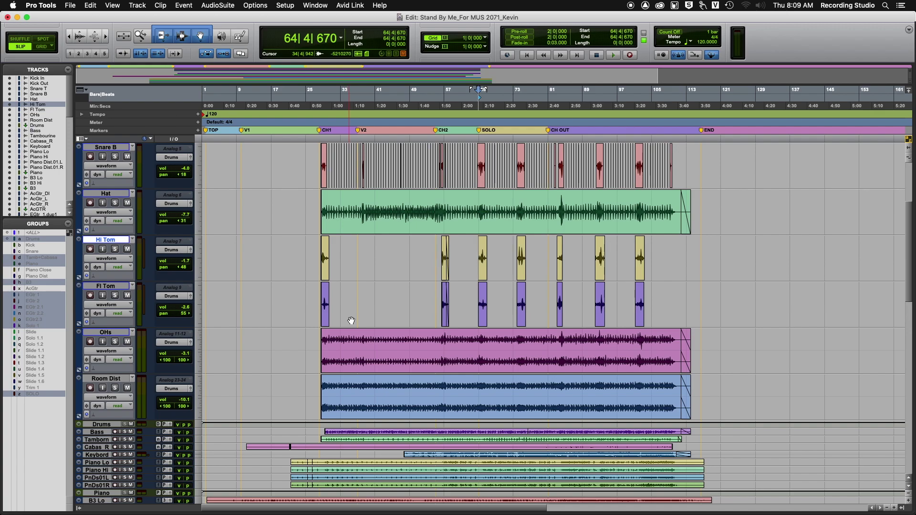
scroll(427, 321, "down", 5)
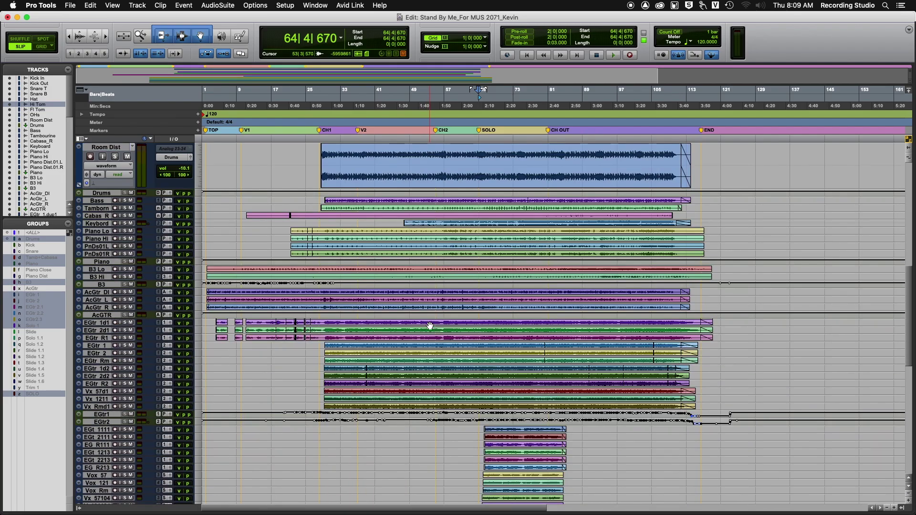
scroll(429, 327, "up", 3)
scroll(507, 231, "up", 5)
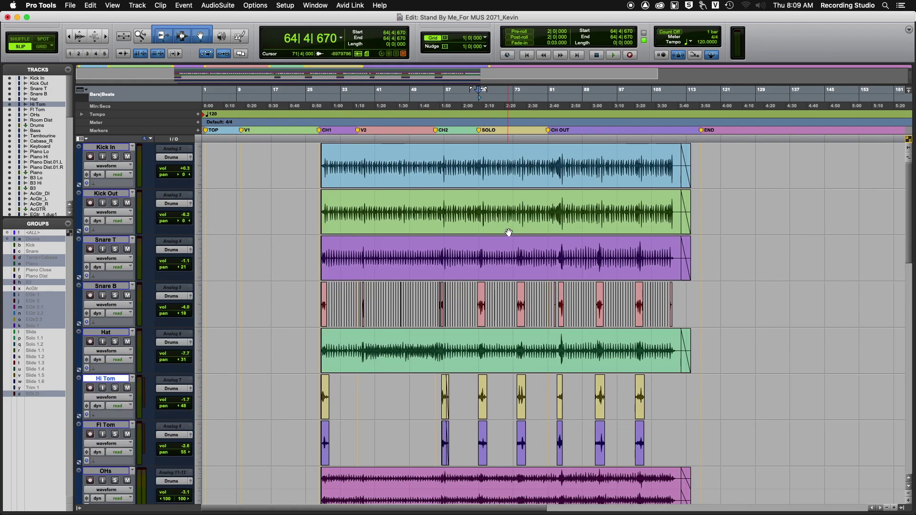
scroll(468, 305, "down", 5)
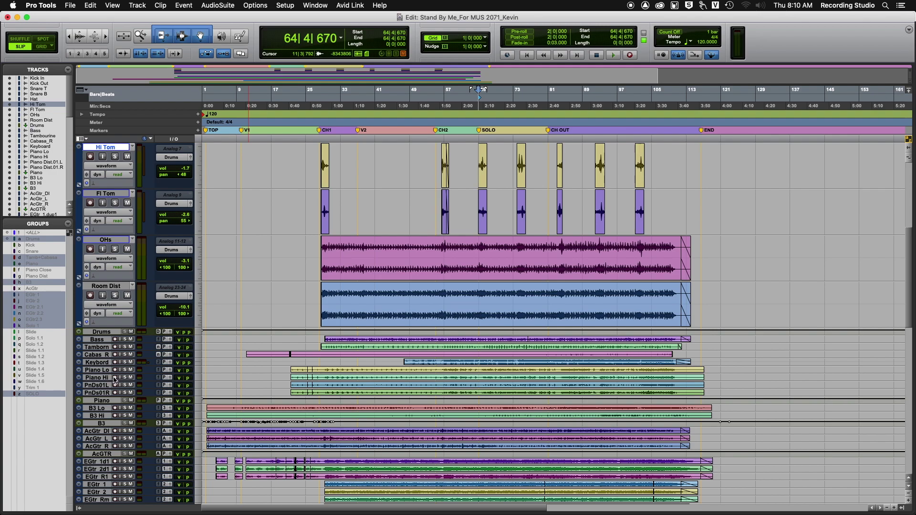
Move the Bass track directly below Kick In and increase its track height
scroll(112, 394, "down", 2)
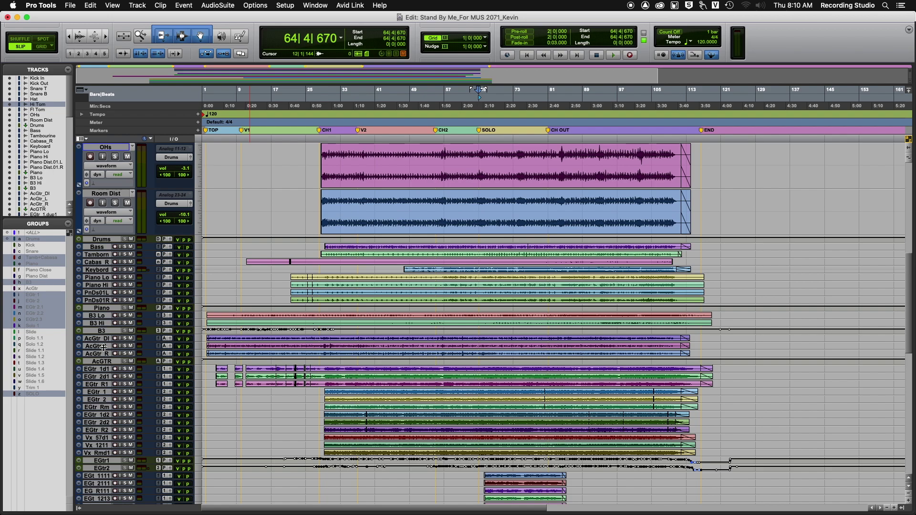
left_click(98, 247)
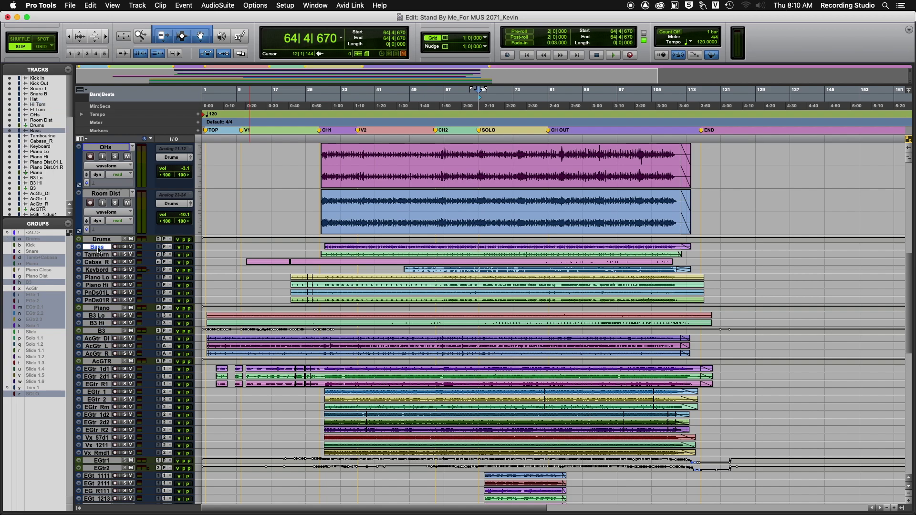
left_click_drag(99, 249, 108, 192)
scroll(335, 194, "up", 3)
key("ctrl+Up")
key("ctrl+Up")
key("ctrl+Up")
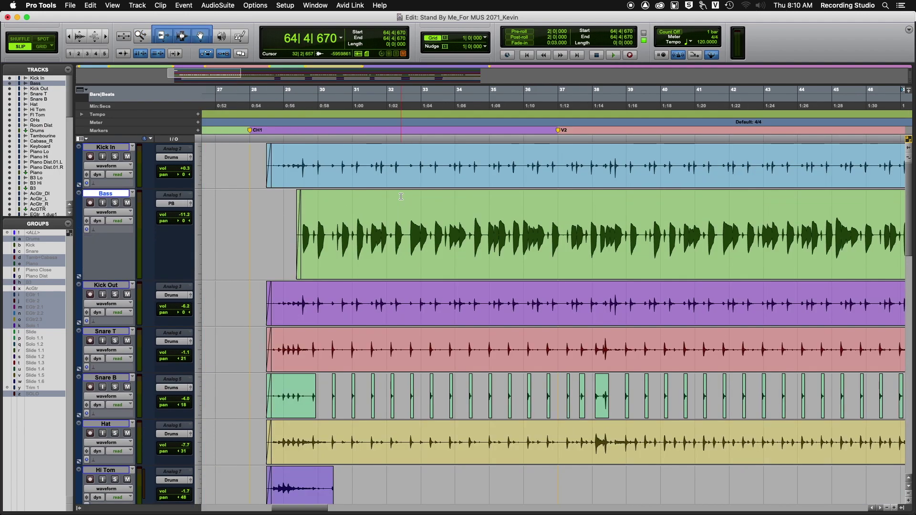
Play the song from around the end of bar 30 and solo the Kick In, Bass and Kick Out tracks
scroll(395, 220, "up", 2)
left_click(375, 224)
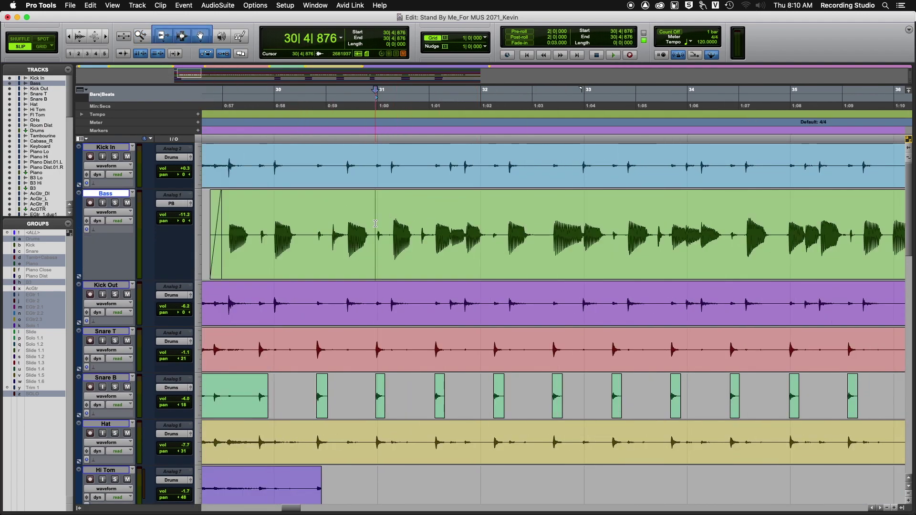
key("space")
key("shift+s")
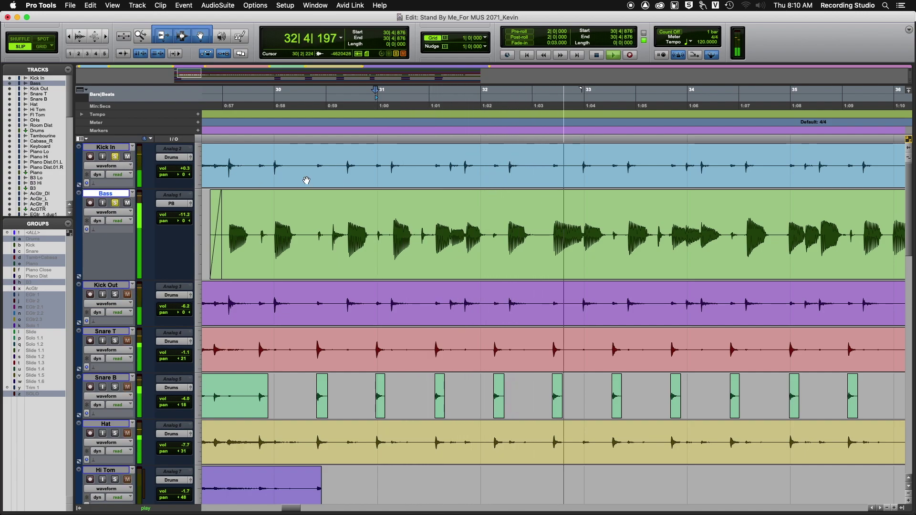
left_click(115, 295)
Stop playback near the V2 marker and shift the entire Bass clip slightly later, out of time with the kick
key("r")
key("r")
key("r")
key("F5")
left_click_drag(466, 253, 904, 248)
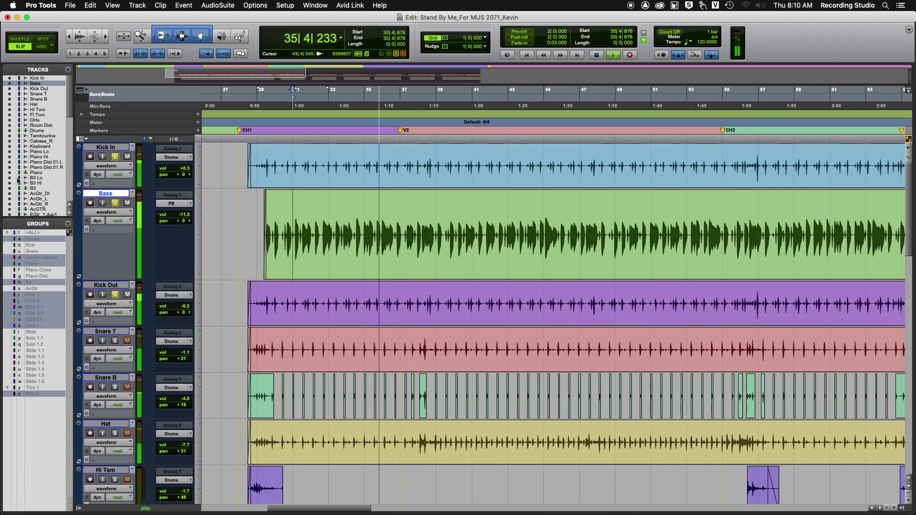
key("F5")
left_click_drag(363, 236, 467, 234)
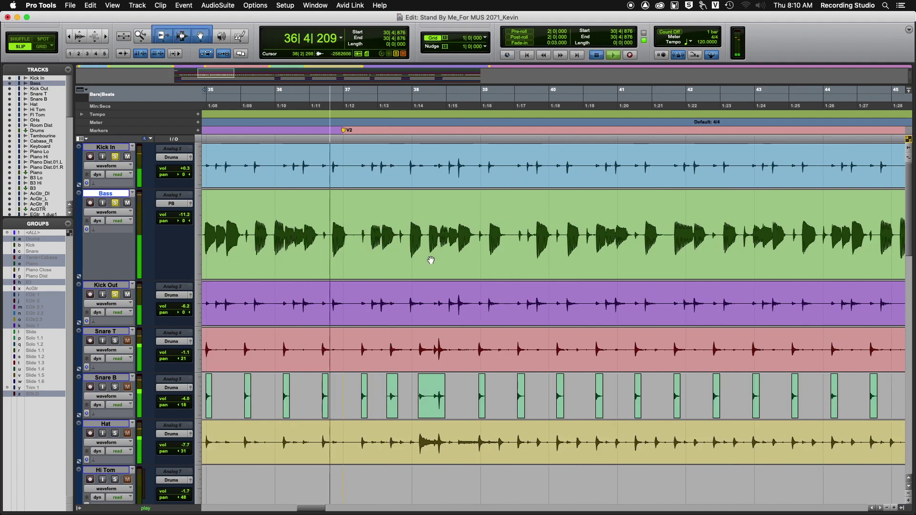
key("space")
left_click(430, 261)
left_click_drag(430, 262, 431, 261)
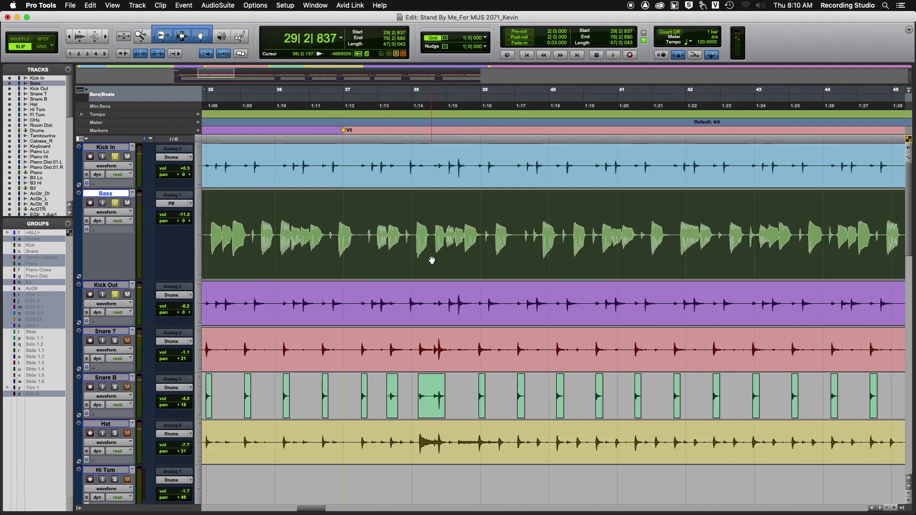
Play the shifted Bass with the soloed kick tracks from about bar 32 to hear the timing difference
key("super+bracketleft")
key("super+bracketleft")
key("F5")
left_click_drag(305, 240, 643, 224)
left_click(449, 215)
key("space")
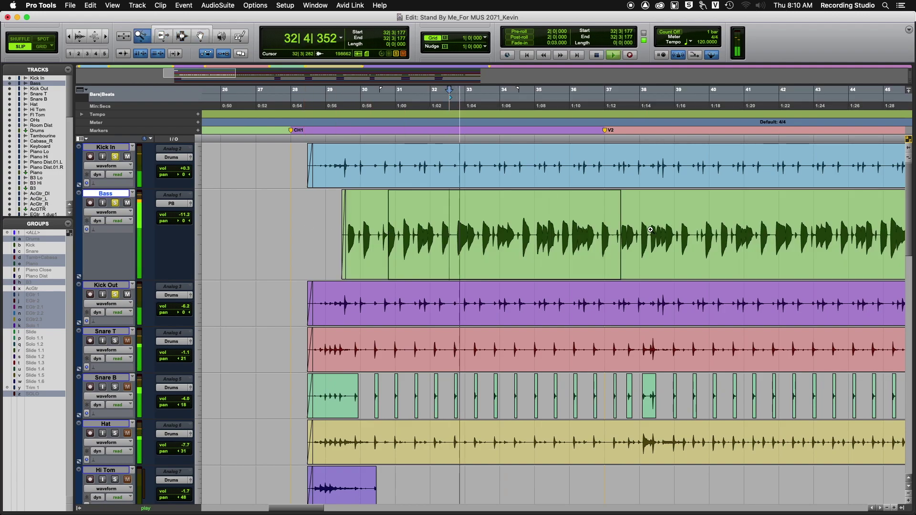
key("super+bracketright")
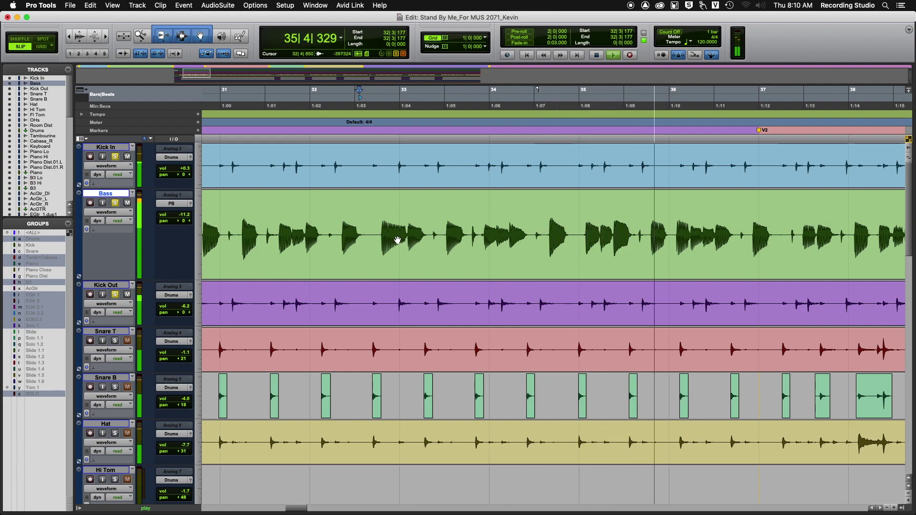
key("space")
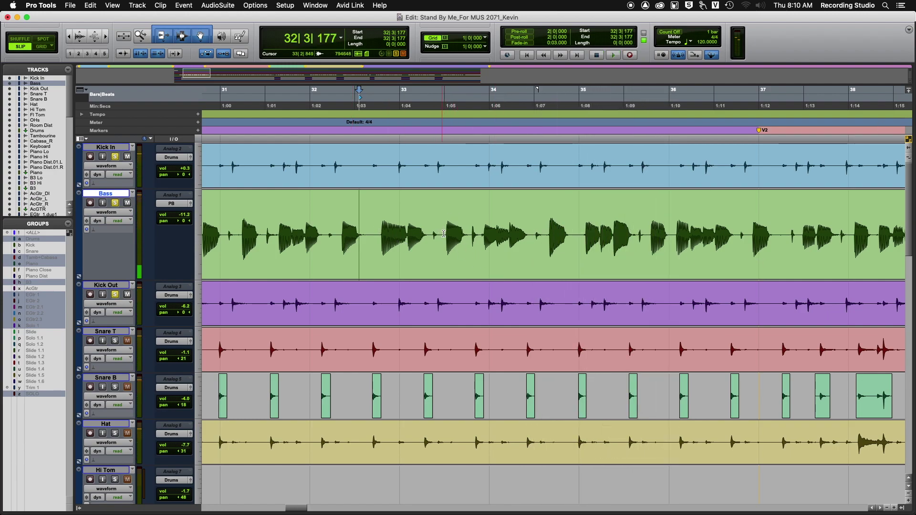
Compare the late Bass note around bar 33 beat 3 with the Kick In hit just before it
left_click_drag(446, 224, 463, 224)
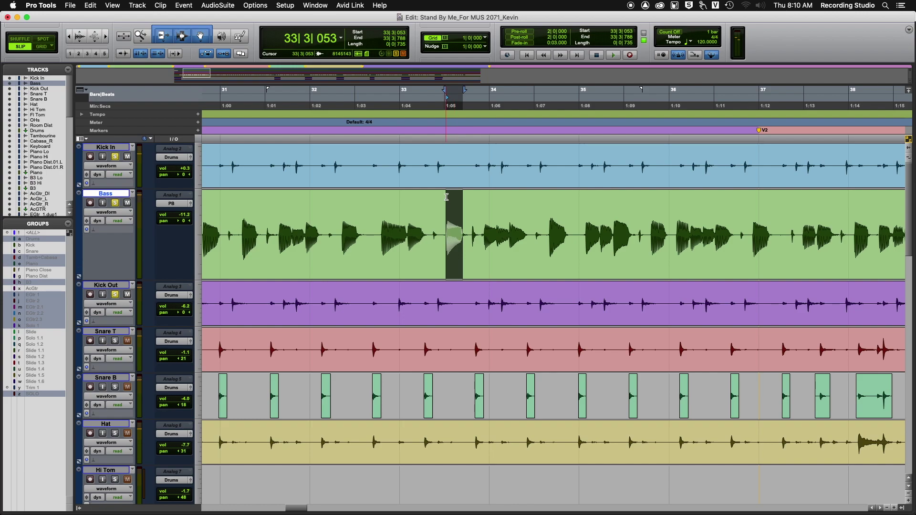
left_click(439, 159)
left_click(439, 152)
Turn on Tab to Transients and jump the insertion point to the start of the Bass note near bar 33 beat 3
key("F5")
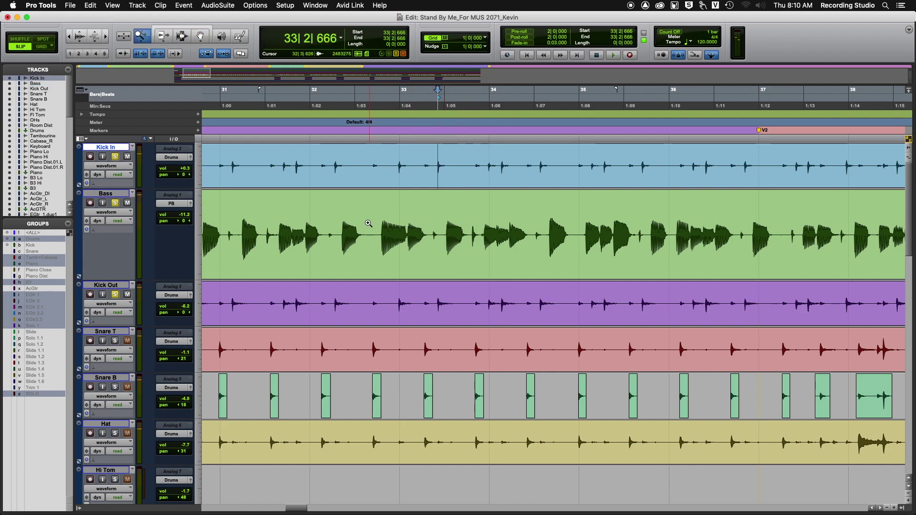
left_click(368, 224)
key("super+bracketleft")
key("F5")
left_click_drag(377, 248, 705, 244)
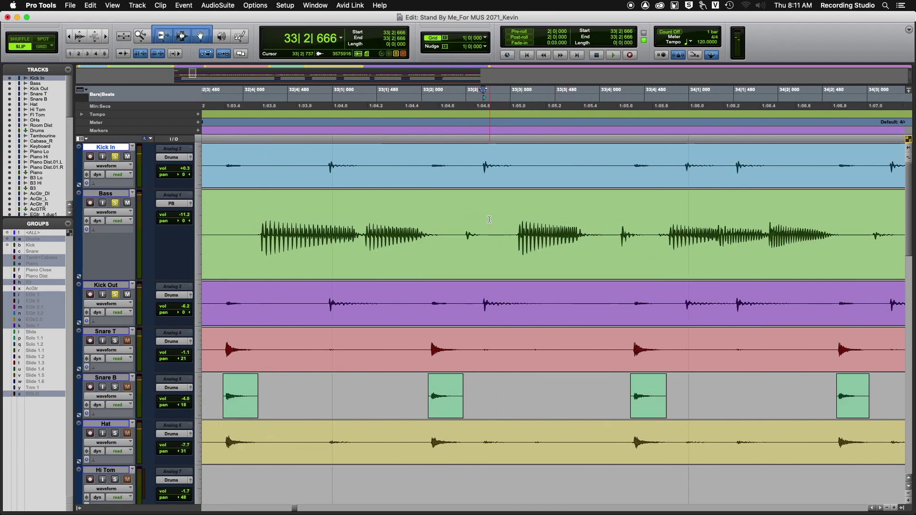
left_click(478, 210)
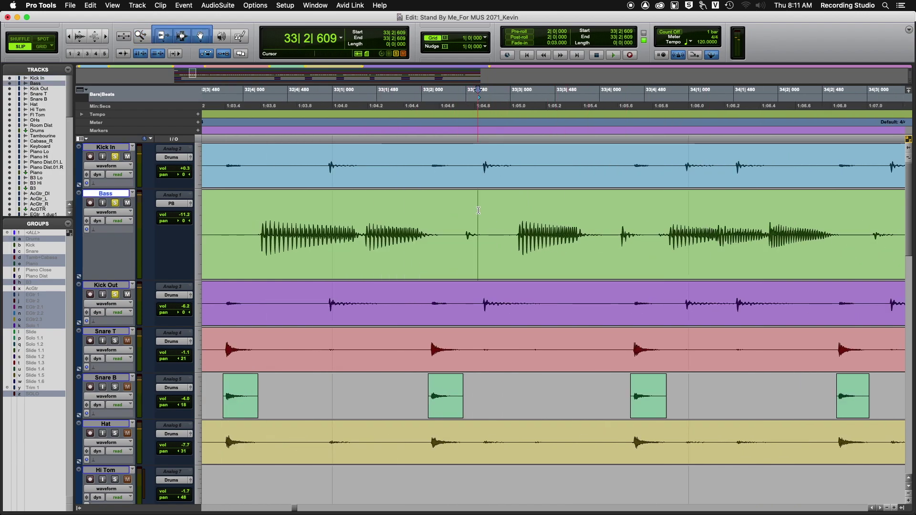
left_click(123, 54)
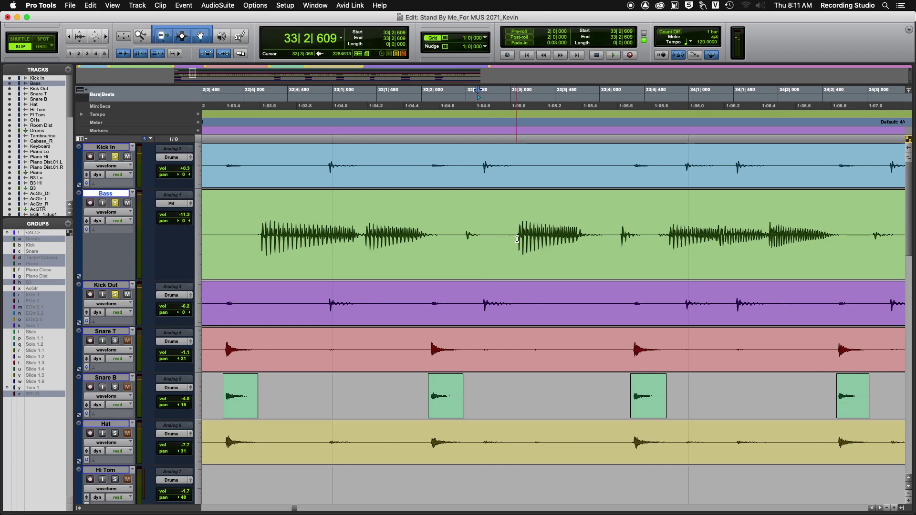
key("Tab")
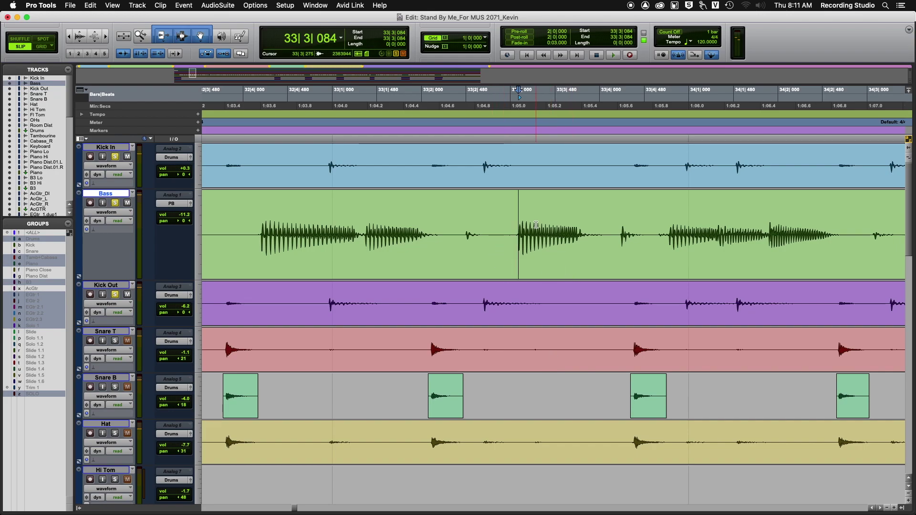
Separate the Bass clip at the late note's start at 33|3|084 and locate the preceding Kick In transient at 33|2|671
key("alt+shift+Return")
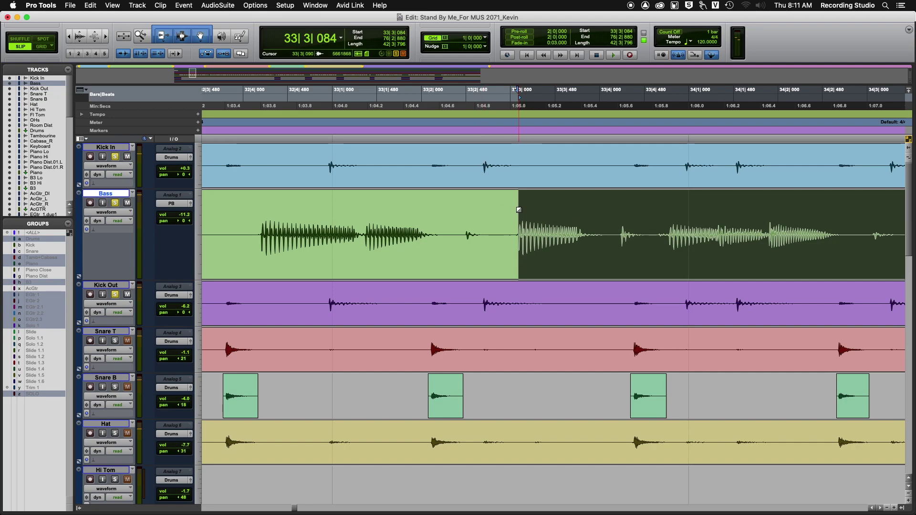
left_click(483, 161)
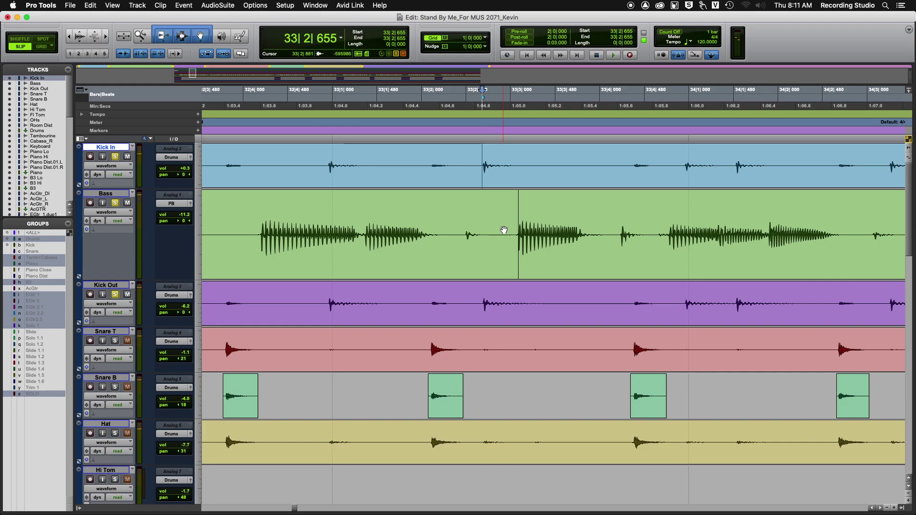
left_click(451, 156)
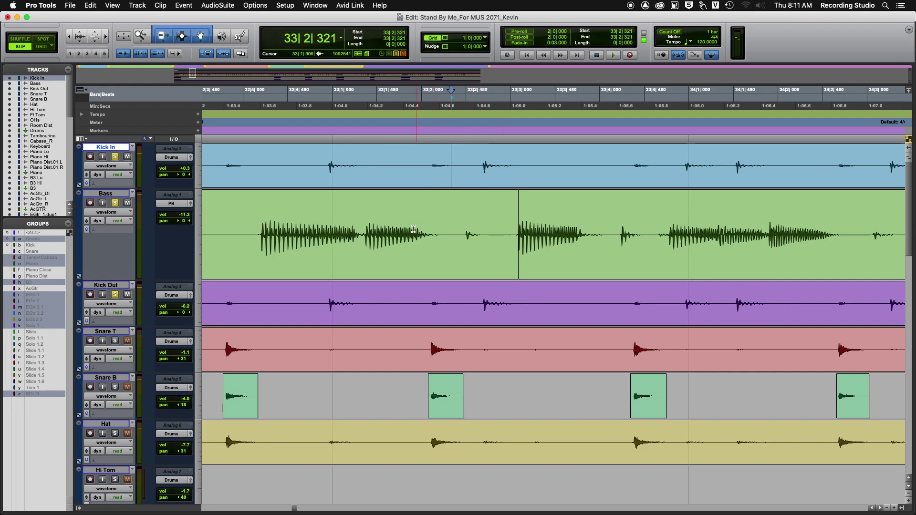
left_click(385, 156)
key("Tab")
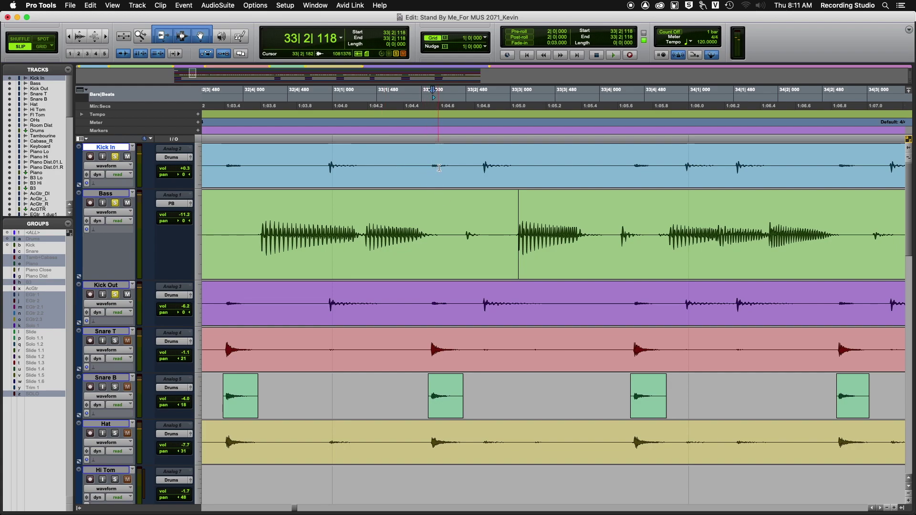
key("Tab")
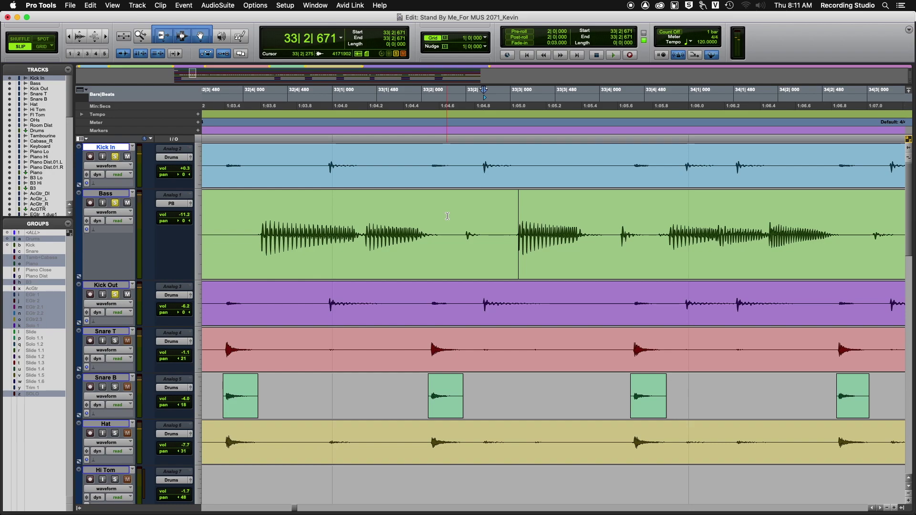
Add a marker named Location 10 at the kick transient and snap the separated Bass clip's start to that position
left_click(198, 132)
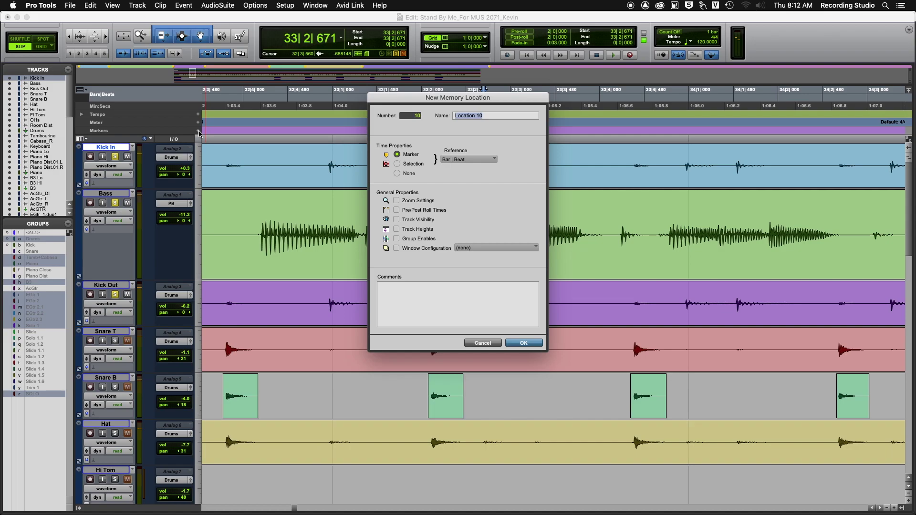
key("Return")
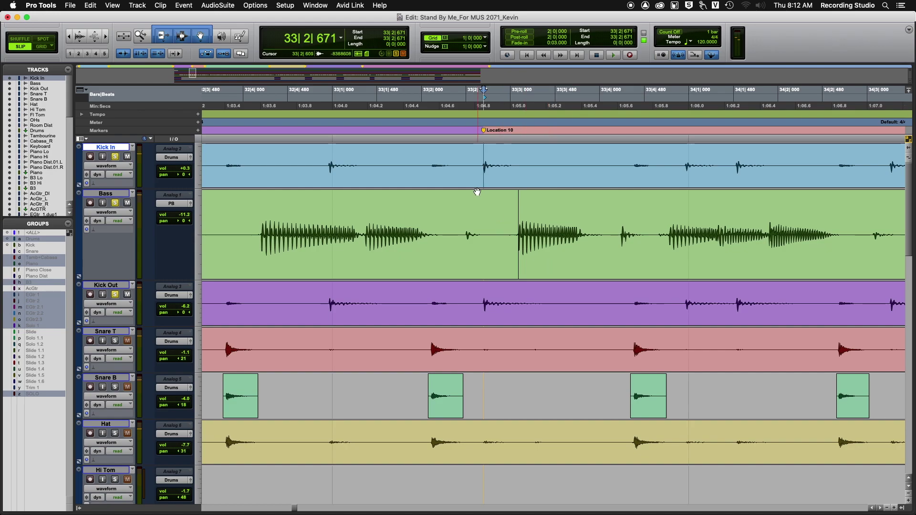
left_click(560, 269, "ctrl")
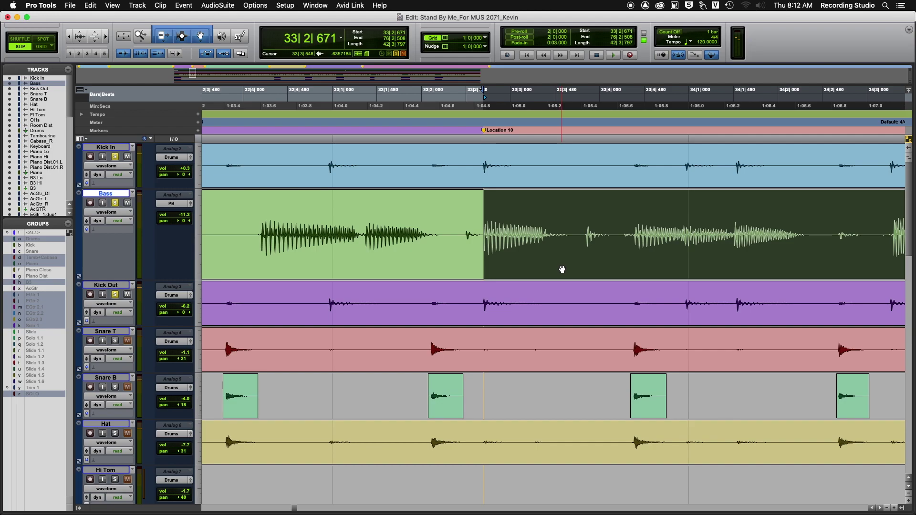
Play the realigned Bass with the soloed kick tracks from 33|2|671 and stop after about two bars
key("space")
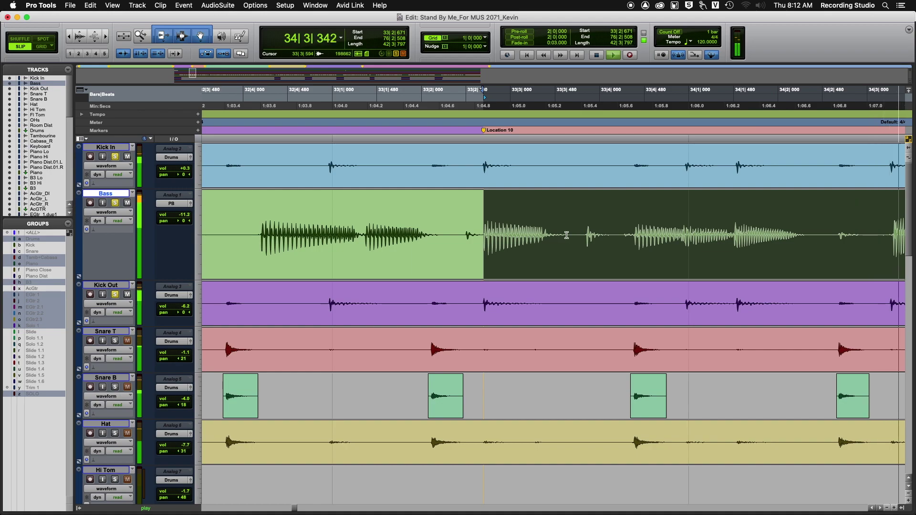
key("r")
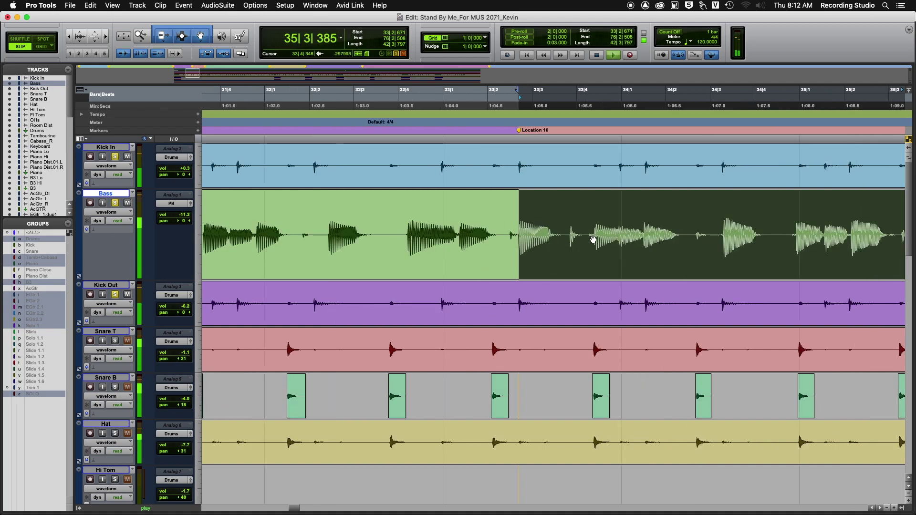
key("space")
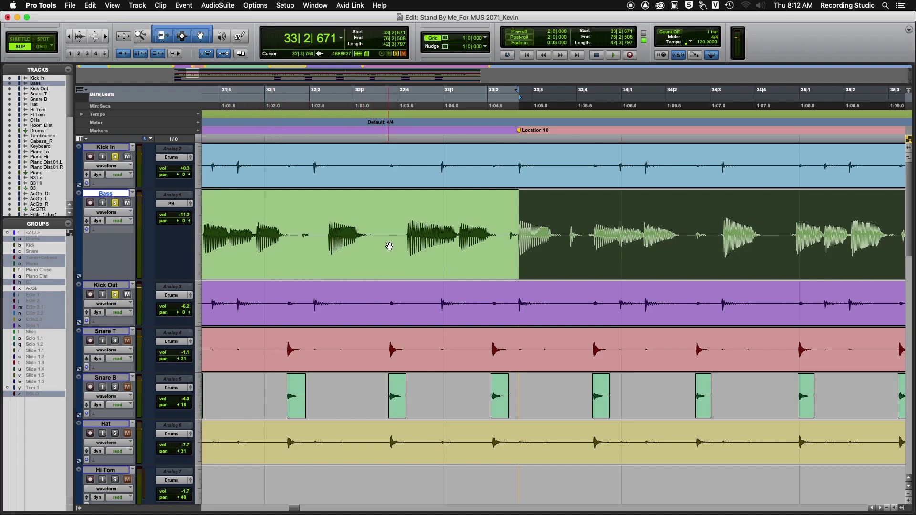
Try extending the realigned Bass clip's start over the earlier clip to about 28|2|414, and undo it
key("r")
key("r")
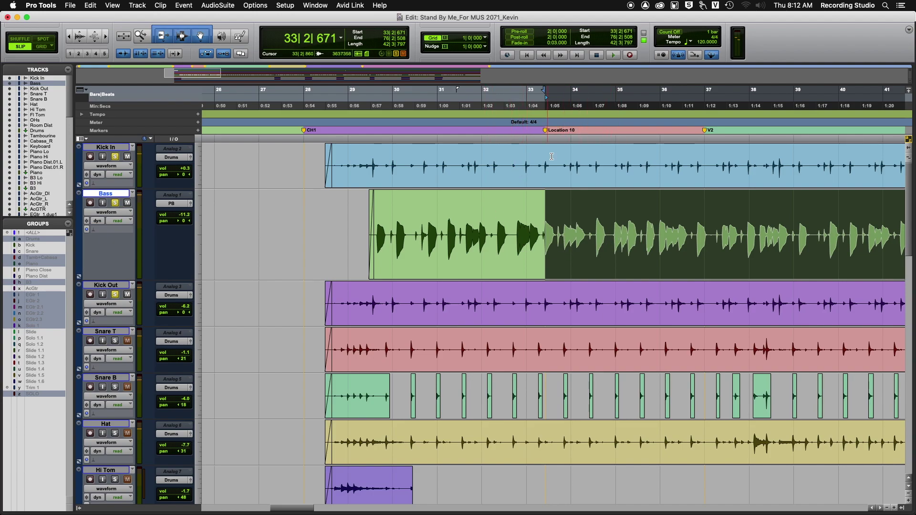
left_click_drag(550, 219, 320, 235)
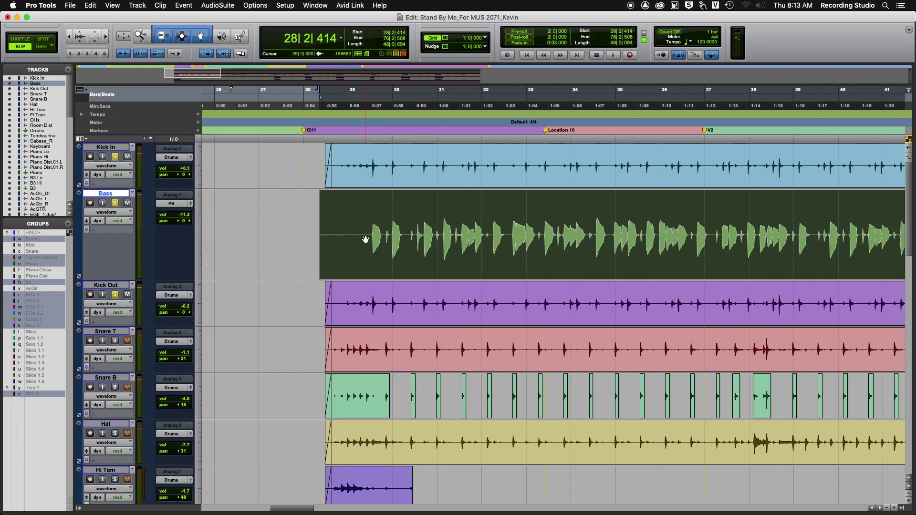
key("super+z")
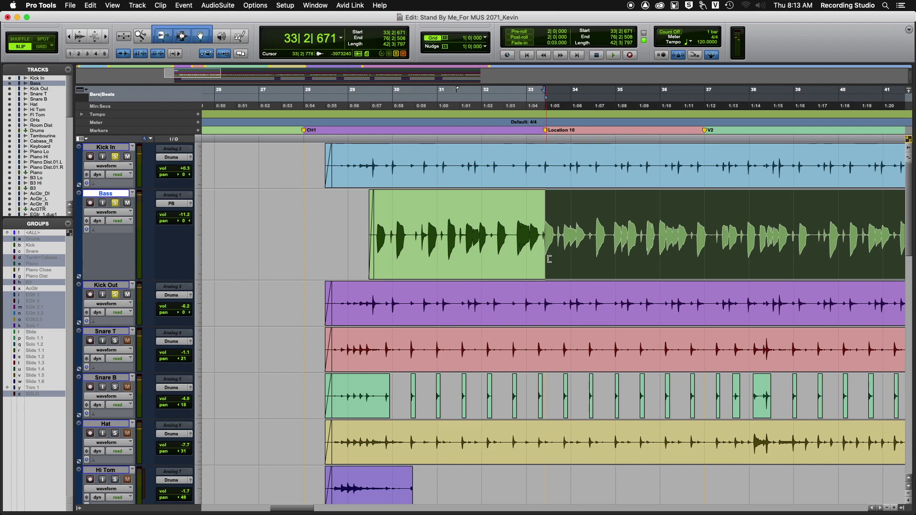
Delete the earlier, misaligned Bass clip and extend the remaining clip's start back to about 29|2|396
left_click(453, 279)
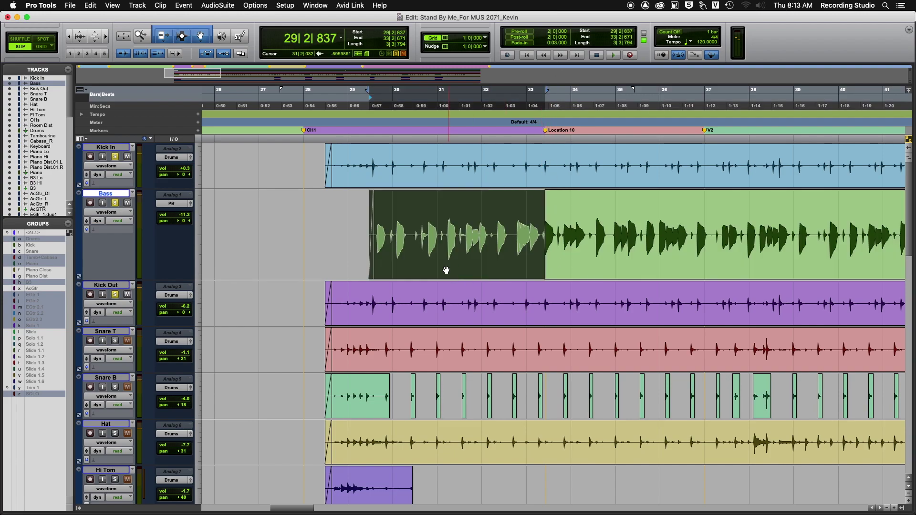
key("Delete")
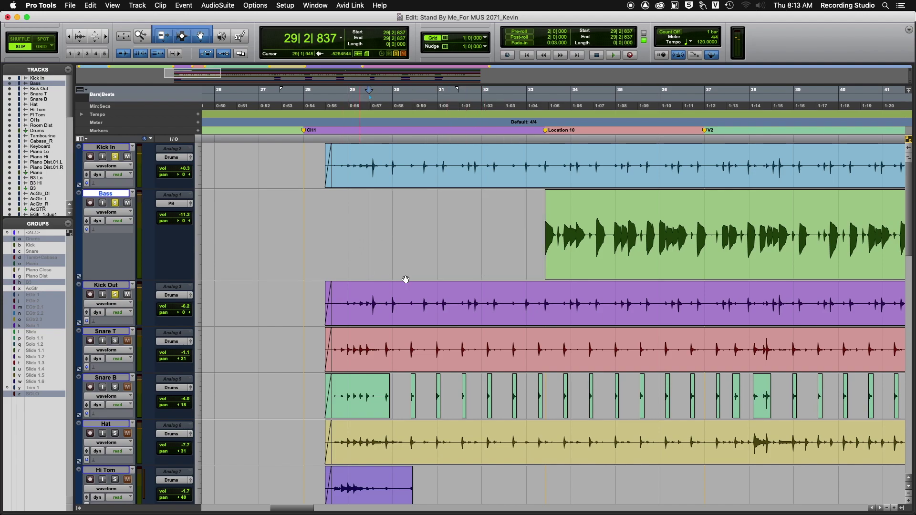
left_click_drag(547, 227, 364, 249)
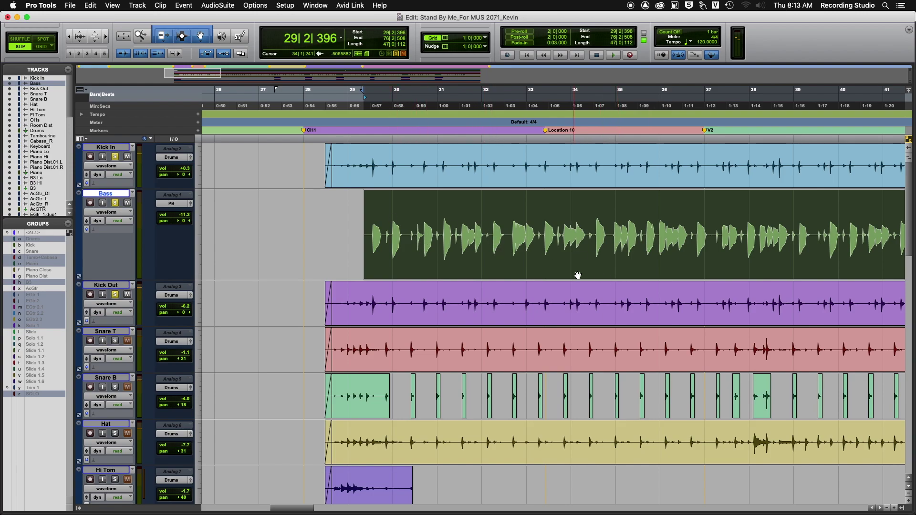
Compare the restored Bass notes with the kick hits along the song, closely around bars 30 and 31
key("r")
key("r")
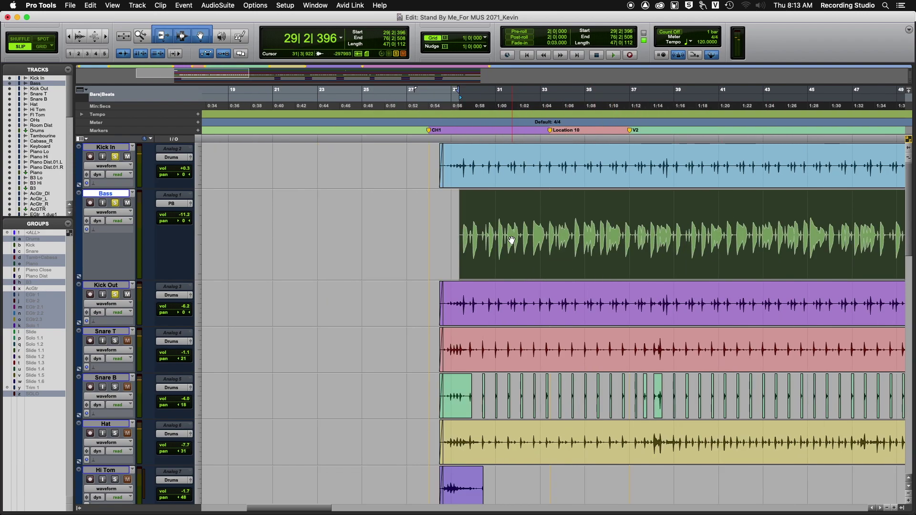
key("F5")
left_click_drag(494, 239, 760, 237)
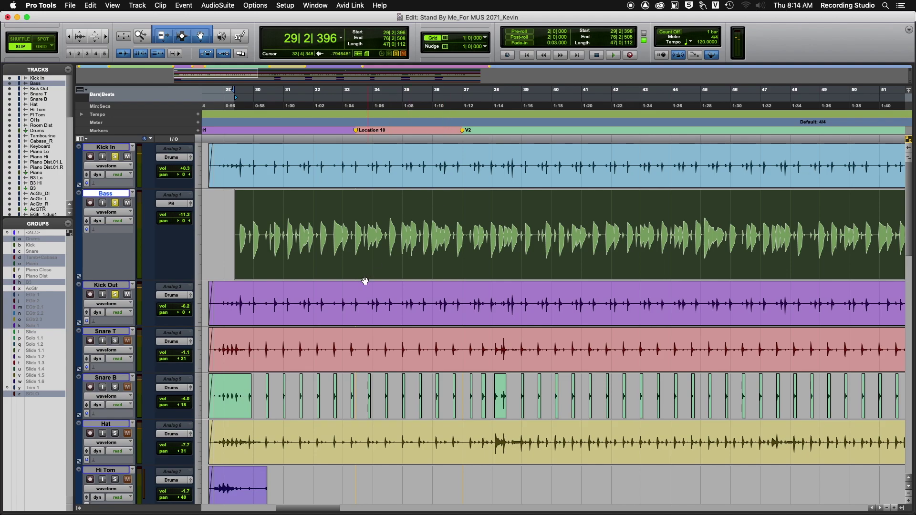
key("F5")
left_click_drag(268, 296, 303, 298)
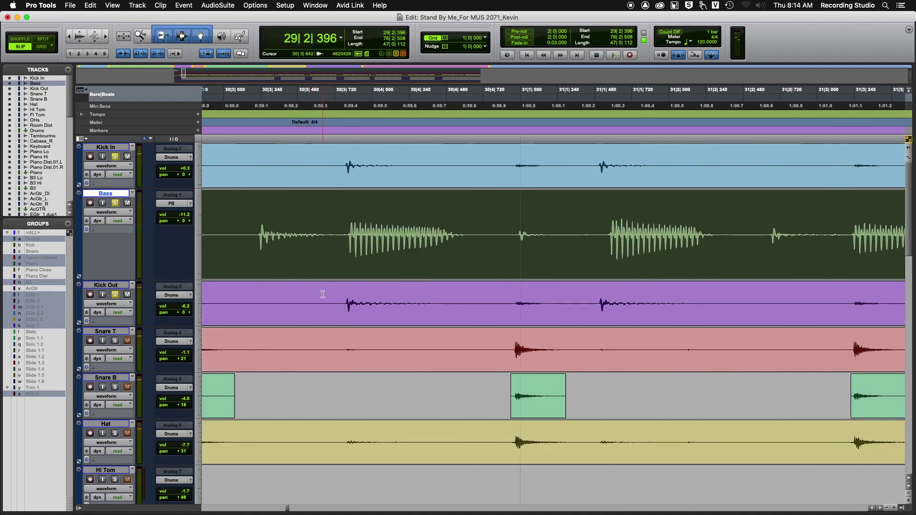
key("super+bracketleft")
Locate the Kick Out transient at 30|3|799 and trim the Kick Out clip's start to it
left_click(387, 298)
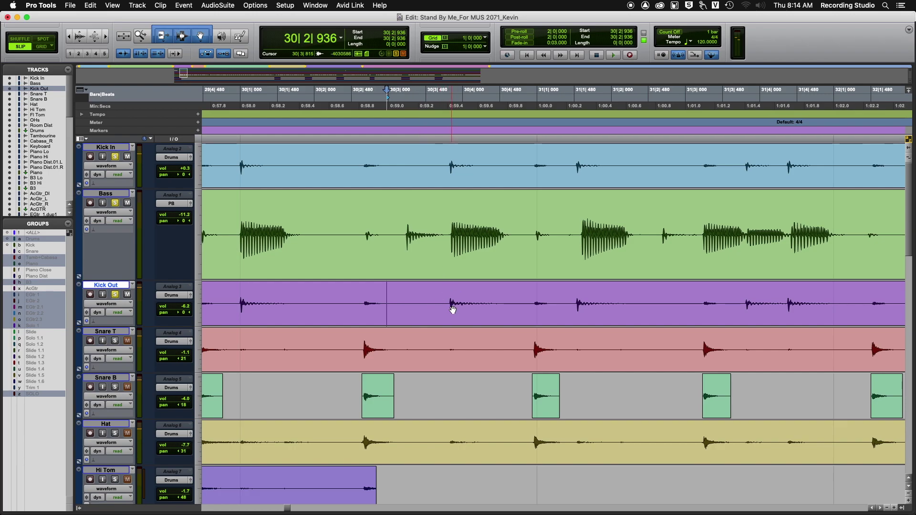
left_click(438, 299)
key("Tab")
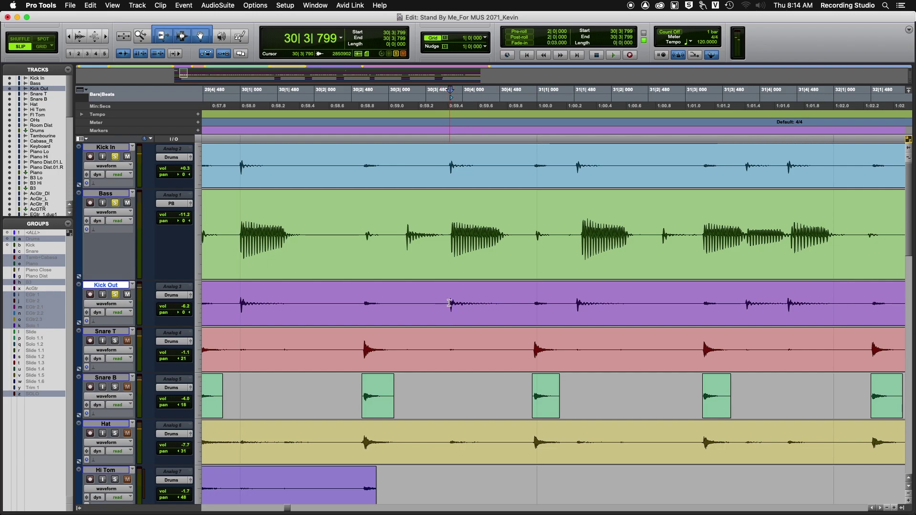
key("a")
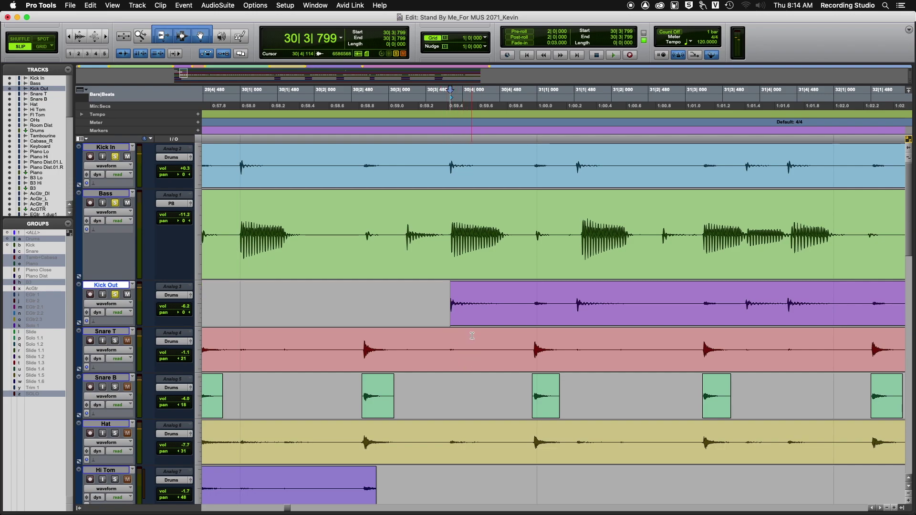
Extend the trimmed Kick Out clip's start back to about 25|2|300 to recover its hidden audio
key("r")
key("r")
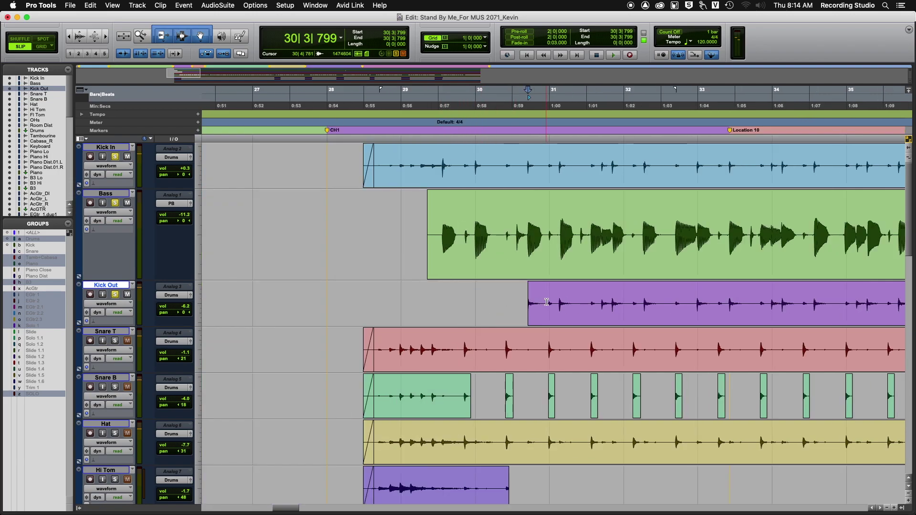
key("r")
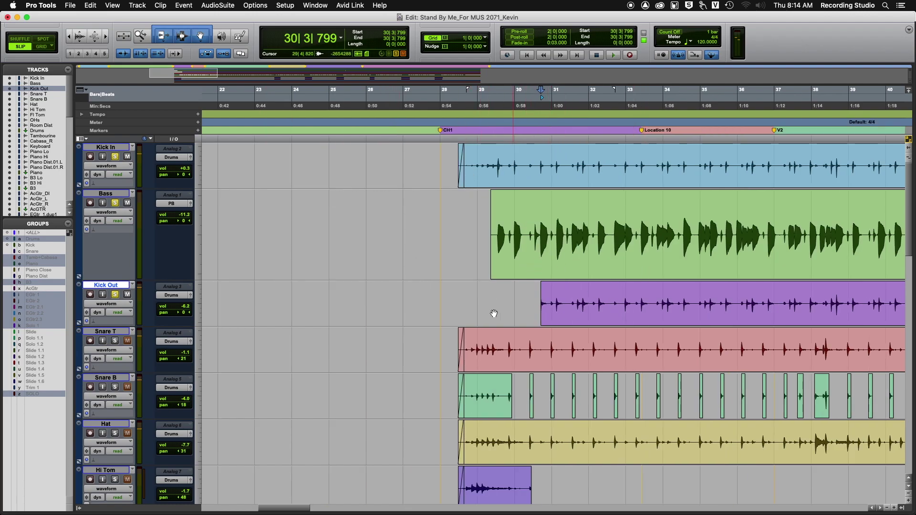
key("t")
left_click_drag(535, 313, 376, 317)
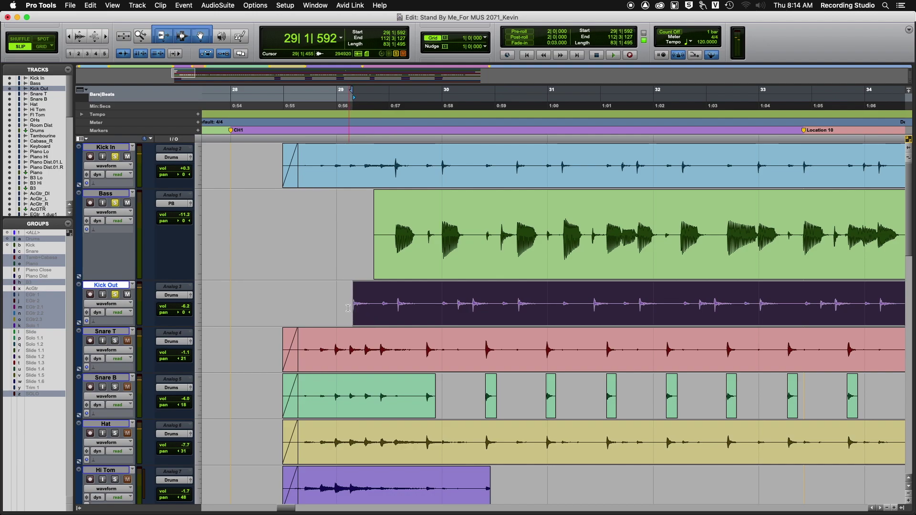
left_click_drag(364, 317, 253, 323)
key("r")
key("r")
key("r")
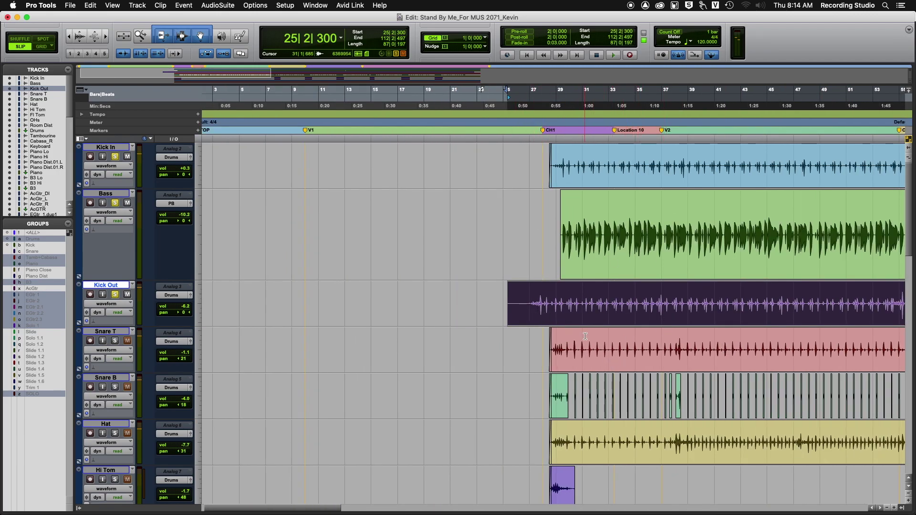
Undo the Kick Out start trims back to the original clip
key("super+z")
key("super+z")
key("super+z")
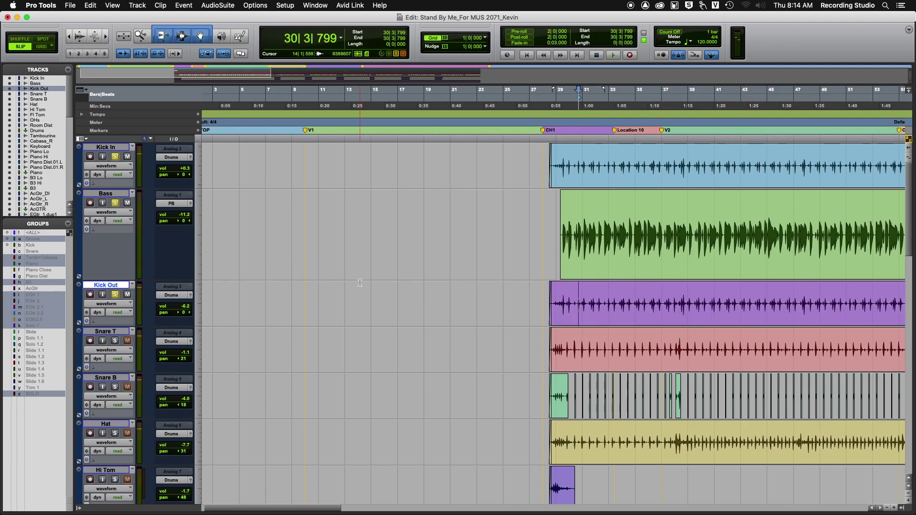
Close the Stand By Me session and open the choir session dated 20.11.19 from its folder in Finder
key("shift+super+w")
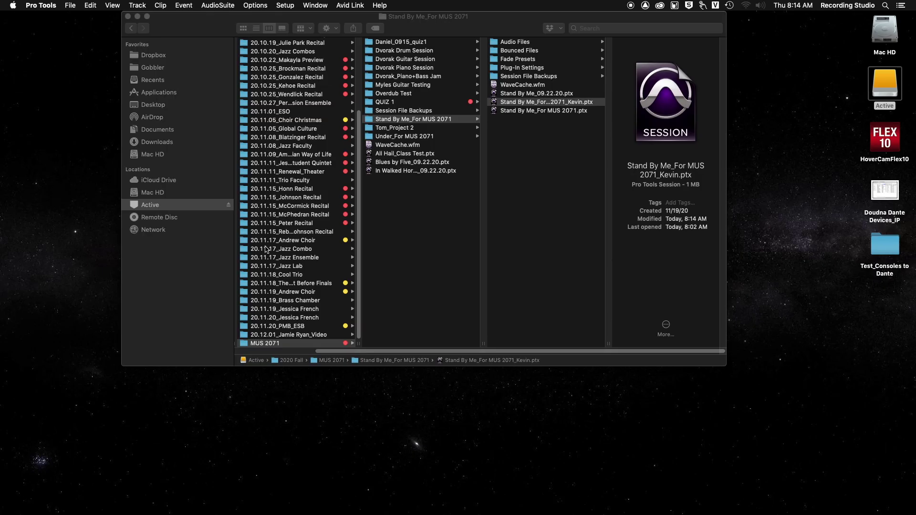
scroll(305, 269, "up", 5)
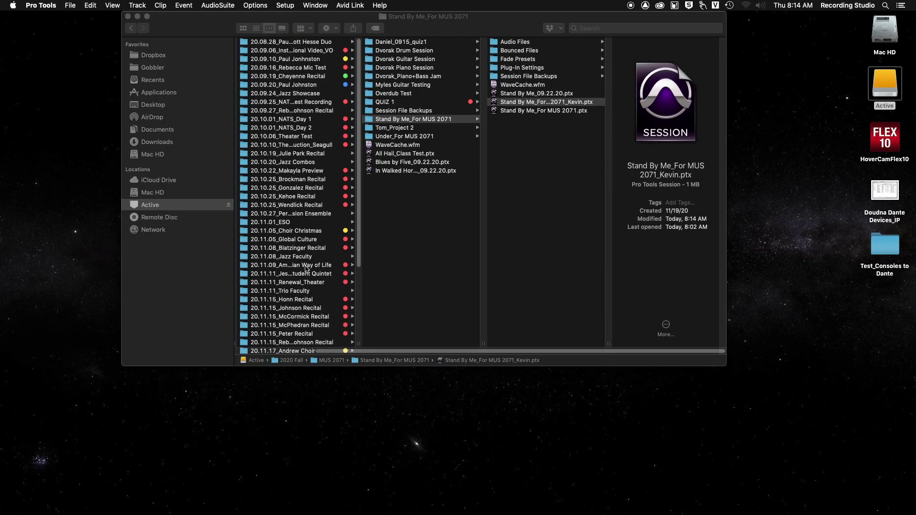
scroll(318, 310, "down", 5)
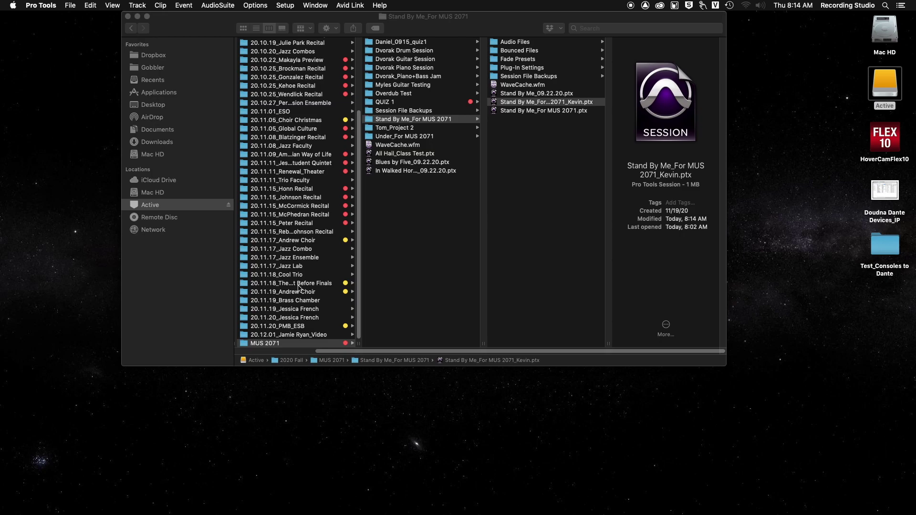
left_click(298, 293)
left_click(298, 293)
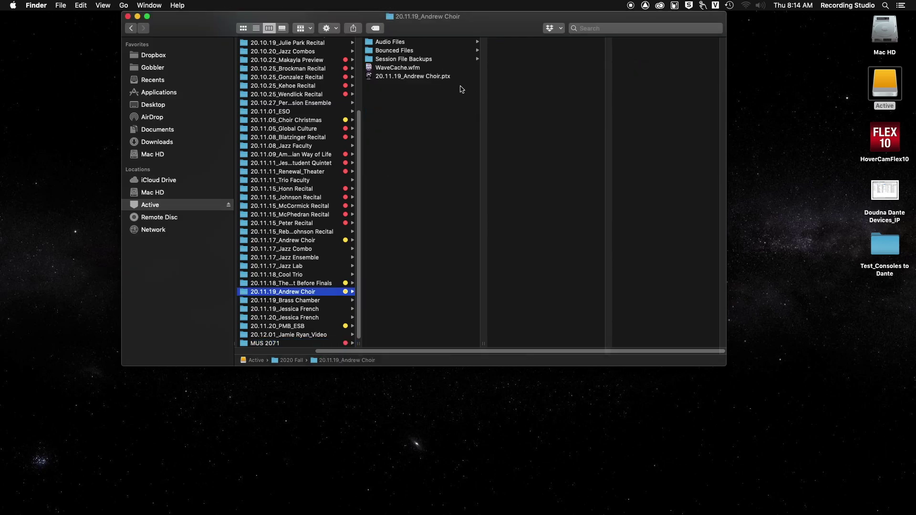
double_click(416, 78)
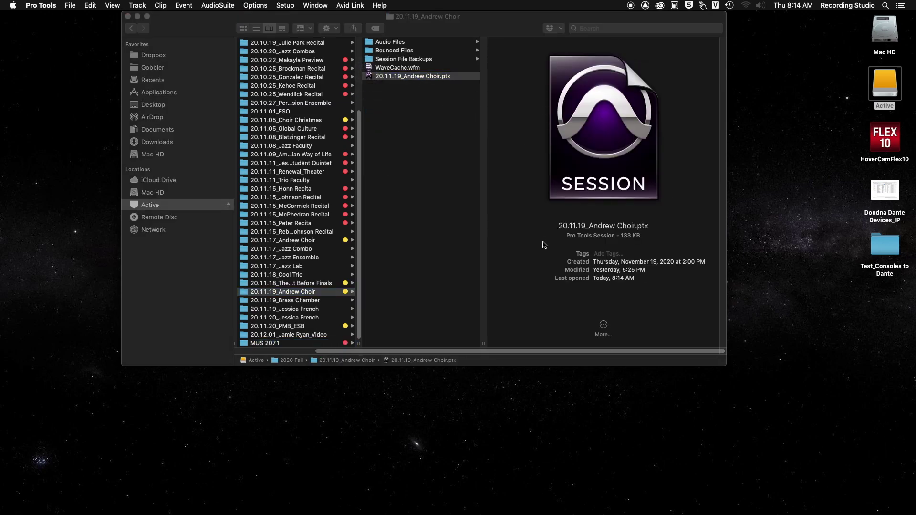
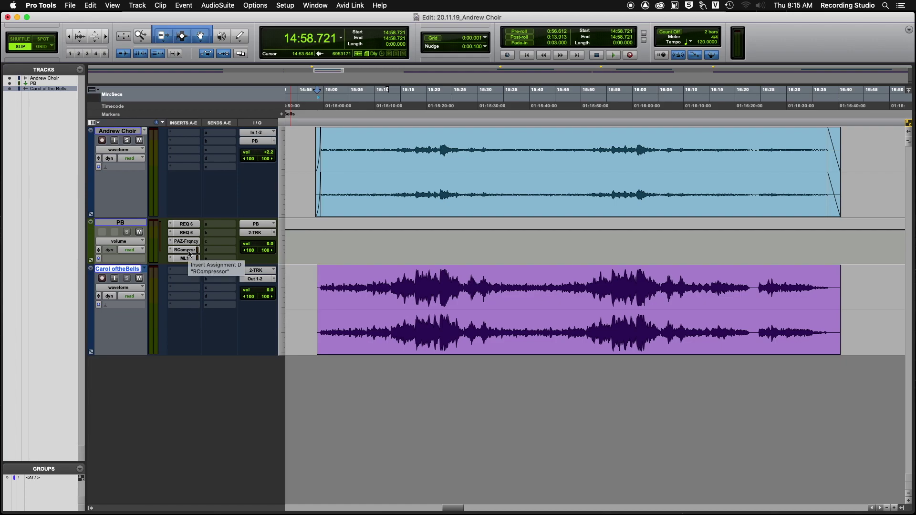
Open the RCompressor plug-in inserted on the PB track
left_click(188, 250)
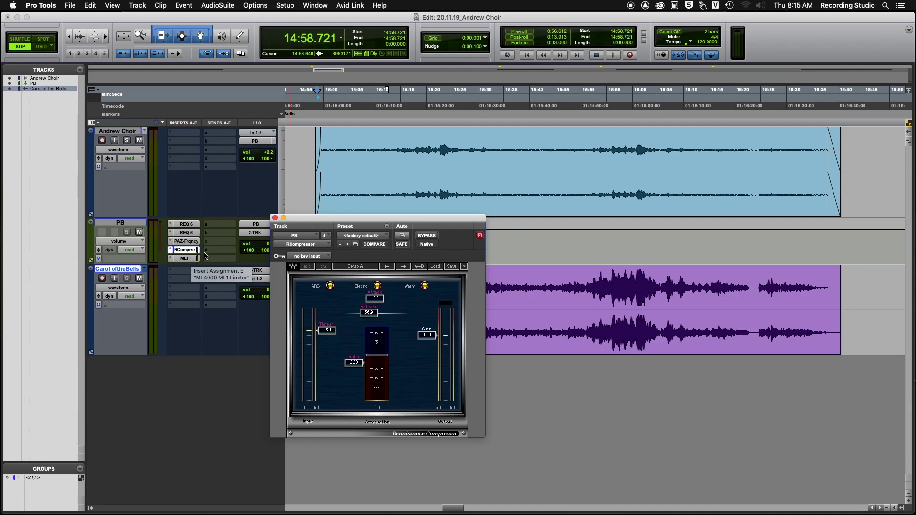
Move the compressor window clear of the tracks and play the choir recording from 15:13.766 through the PB chain
left_click(419, 175)
left_click_drag(334, 221, 79, 272)
left_click(394, 144)
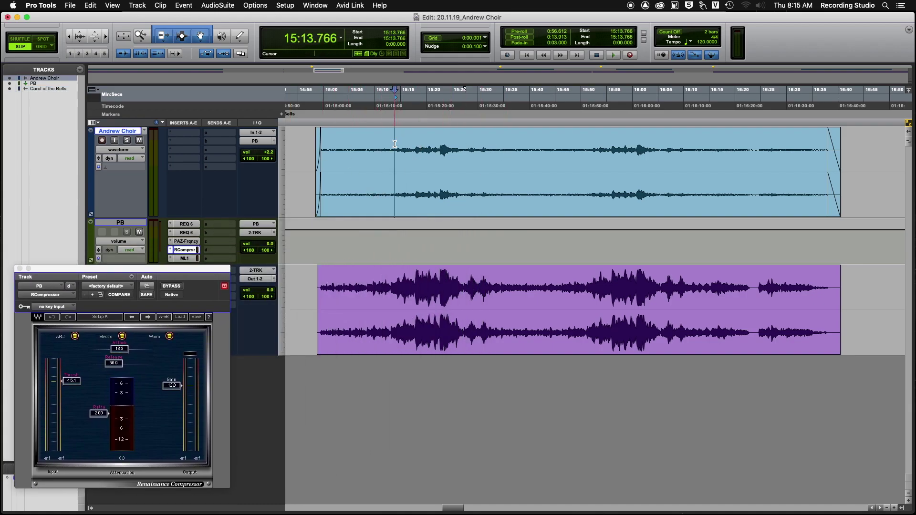
key("space")
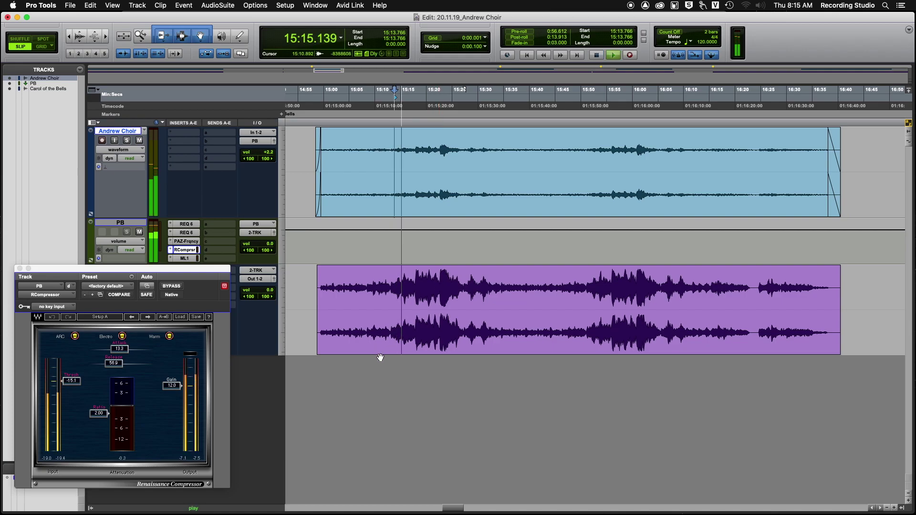
key("space")
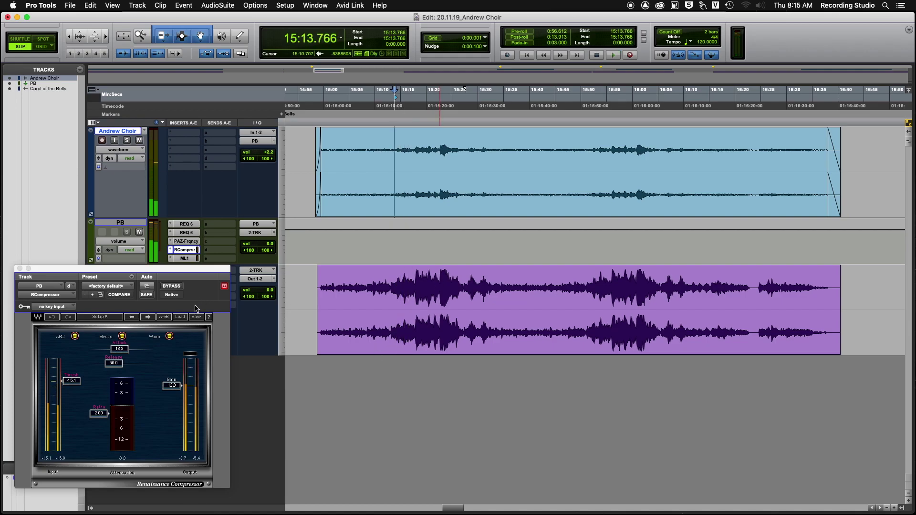
Switch the Carol of the Bells track to the 2-TRK (1) playlist and play it from 15:13.766
left_click_drag(191, 269, 313, 366)
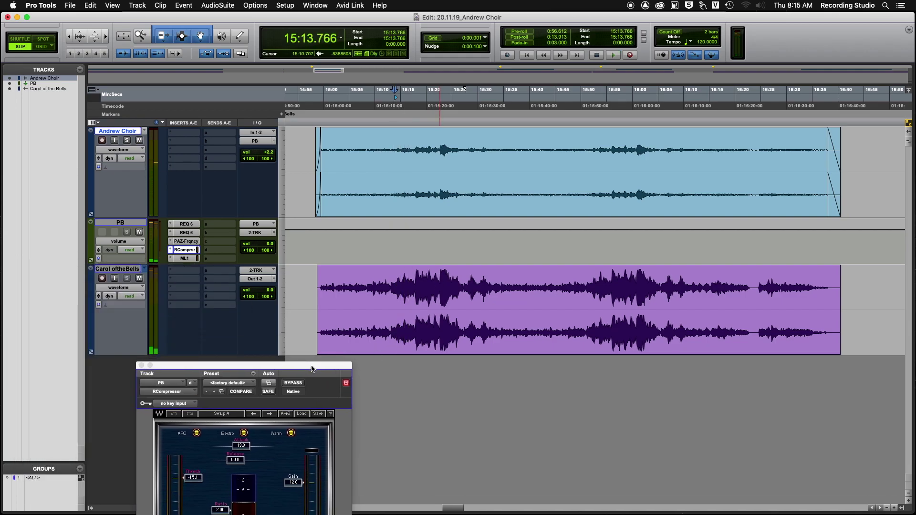
left_click(144, 269)
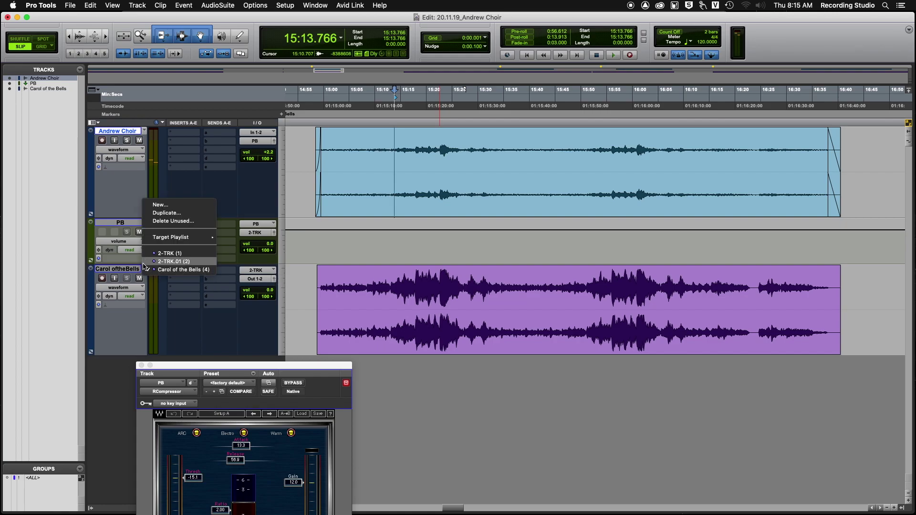
left_click(170, 254)
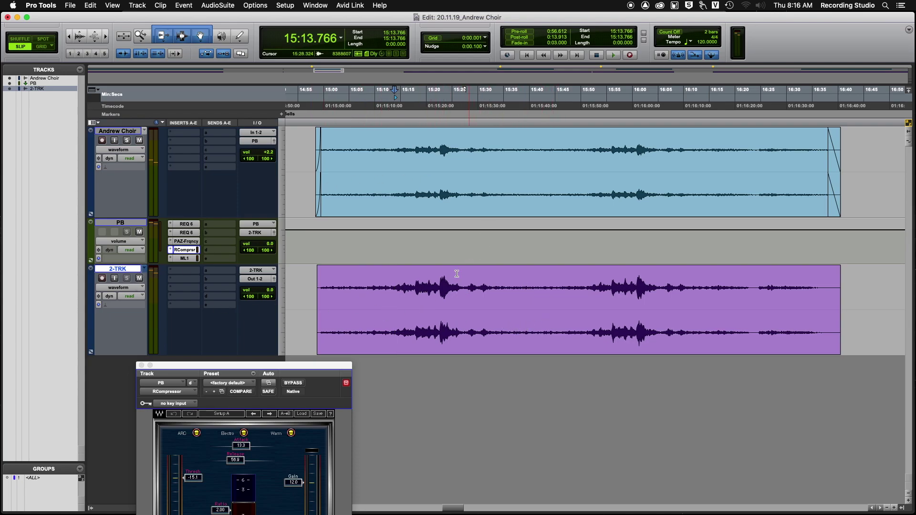
key("space")
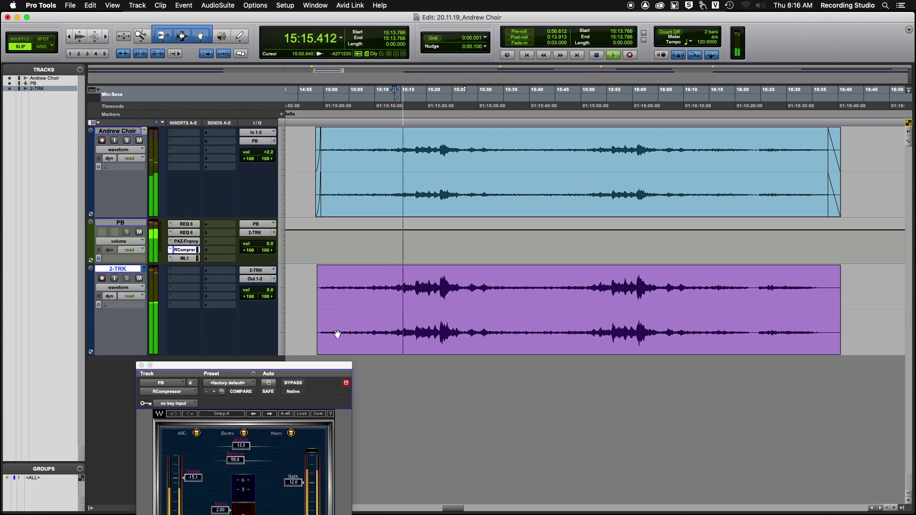
key("space")
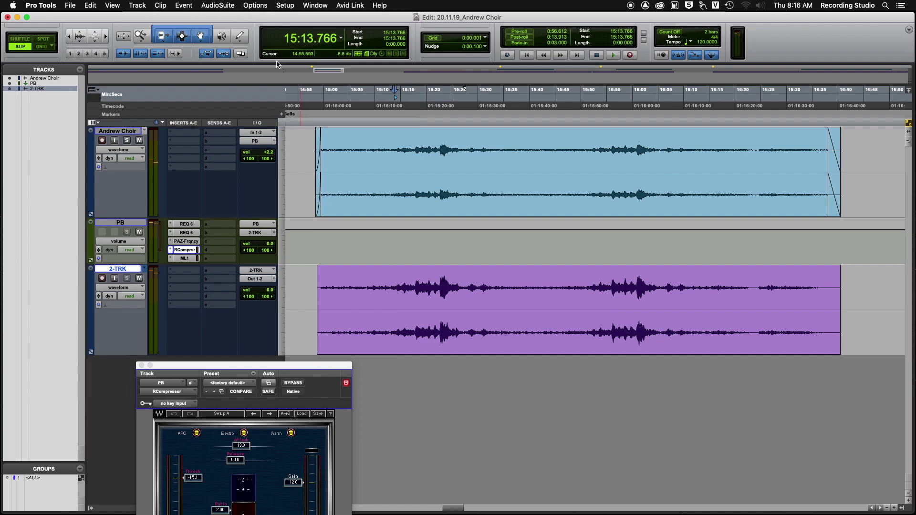
Raise the choir source track's volume fader to +8.4 dB in the Mix window
key("super+equal")
left_click_drag(205, 365, 574, 362)
left_click_drag(96, 348, 99, 332)
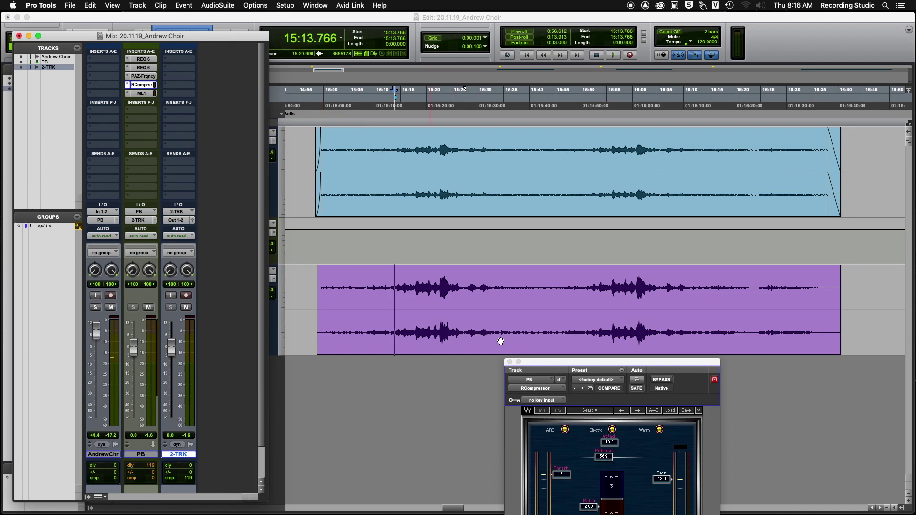
Highlight a quiet passage at 15:02.454–15:04.216 and the loud peak at 15:22.482–15:24.893 on the 2-TRK clip
key("super+equal")
left_click(337, 290)
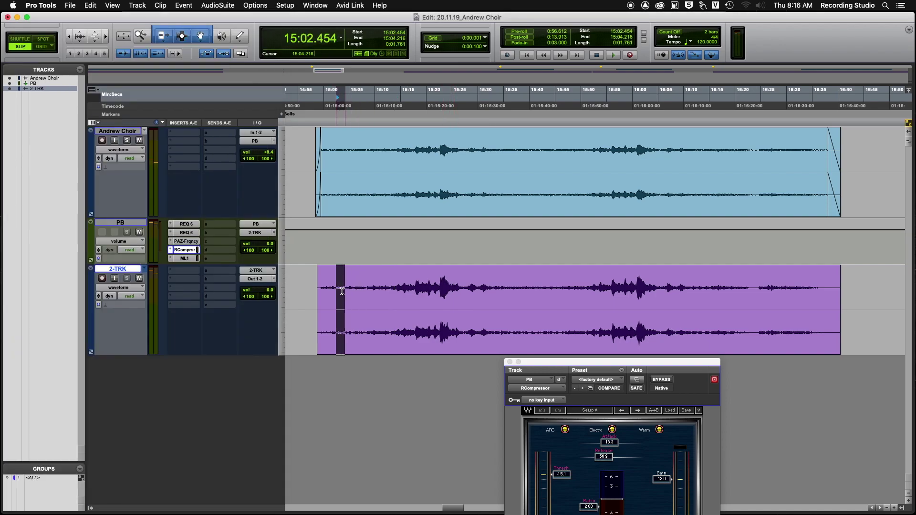
left_click(440, 283)
mouse_move(439, 283)
left_mouse_down()
mouse_move(455, 283)
mouse_move(452, 292)
left_mouse_up()
left_click(356, 283)
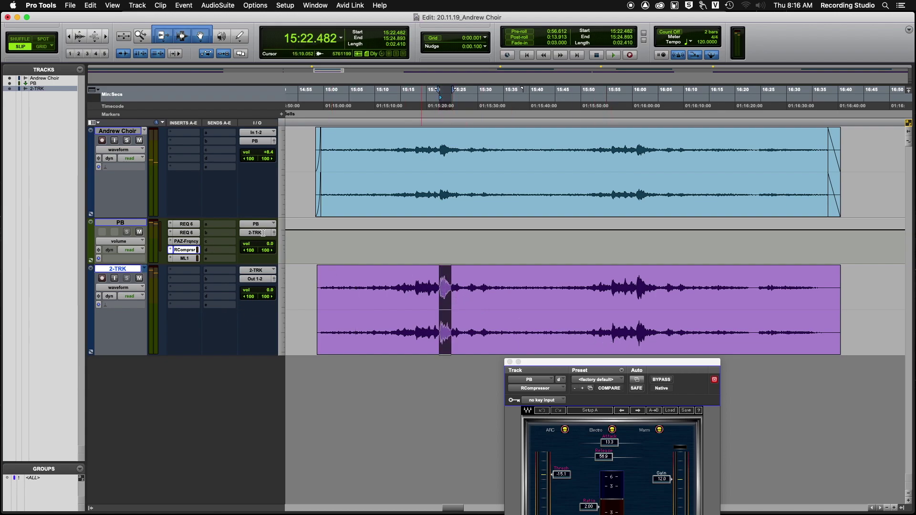
Lower the choir source track's fader to +3.8 dB and on to -0.1 dB, with the compressor window in full view
key("super+equal")
left_click_drag(95, 331, 97, 346)
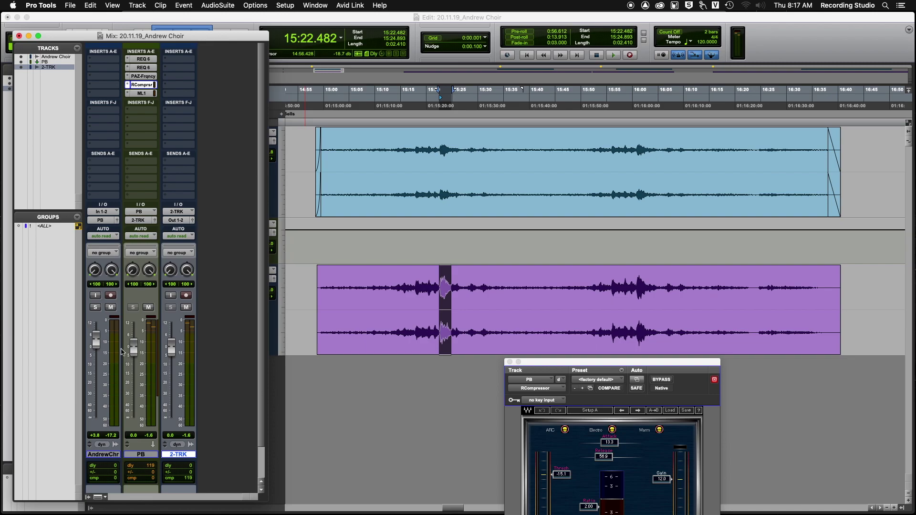
left_click_drag(543, 362, 513, 184)
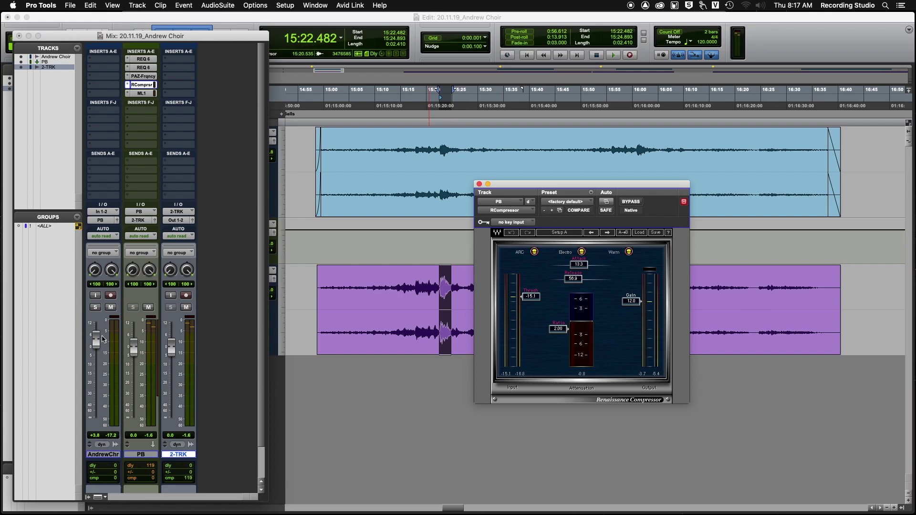
left_click_drag(99, 342, 98, 350)
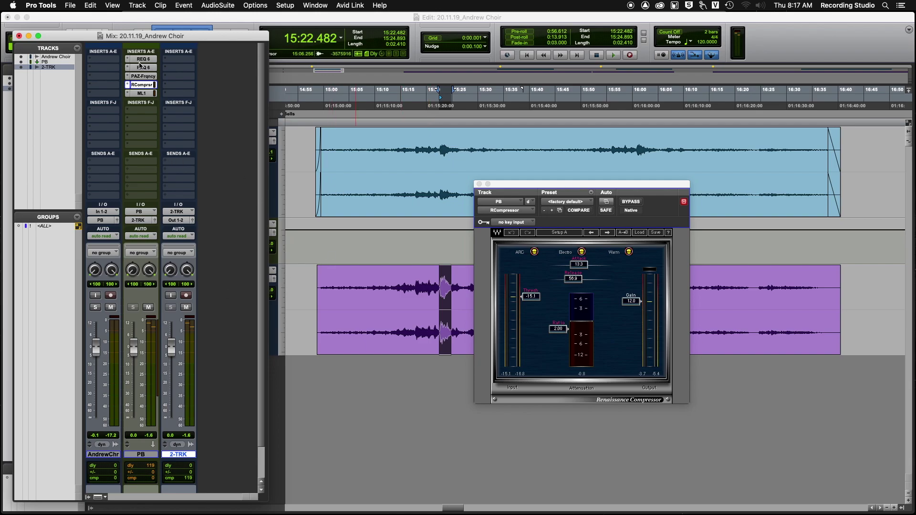
Compare the RCompressor and ML1 limiter settings on the PB track, ending with the limiter open
key("super+equal")
key("super+equal")
left_click(145, 94)
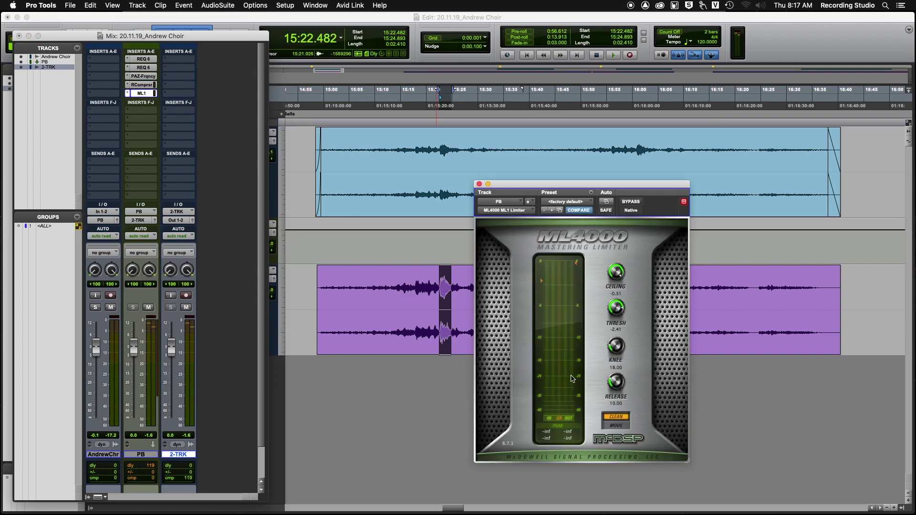
left_click(130, 84)
left_click(147, 99)
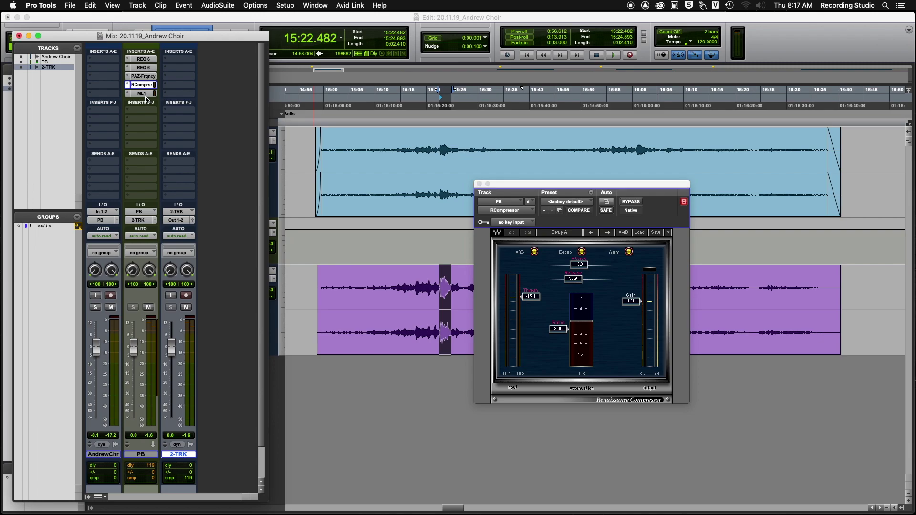
left_click(142, 94)
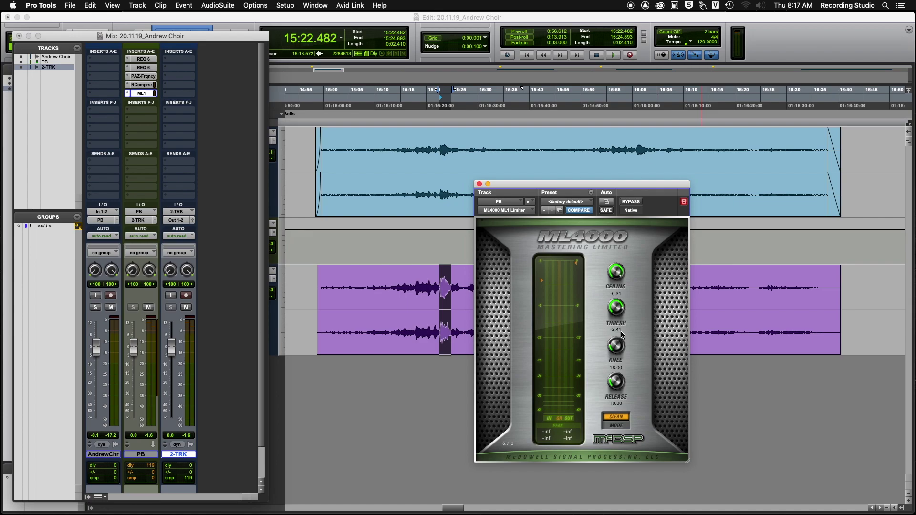
Play the loud peak from 15:22.482 and again from 15:20.721 to examine the limiter's meters
key("space")
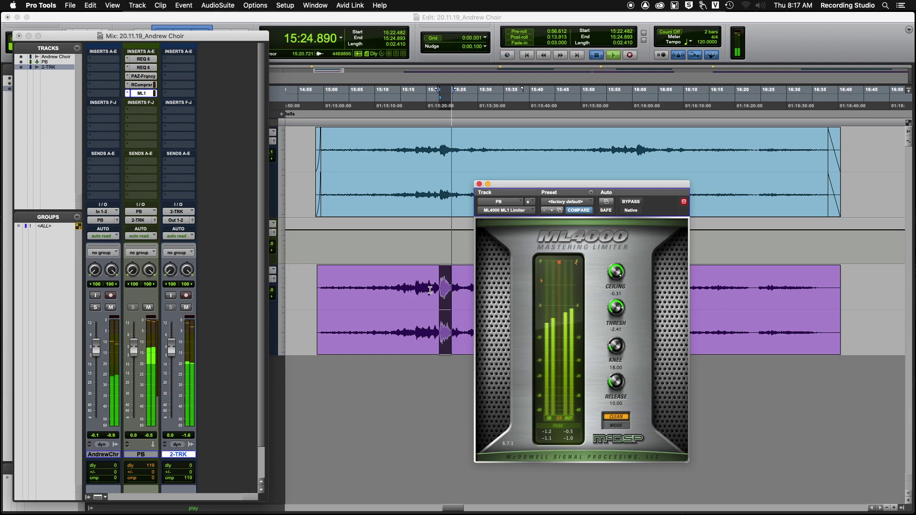
key("super+equal")
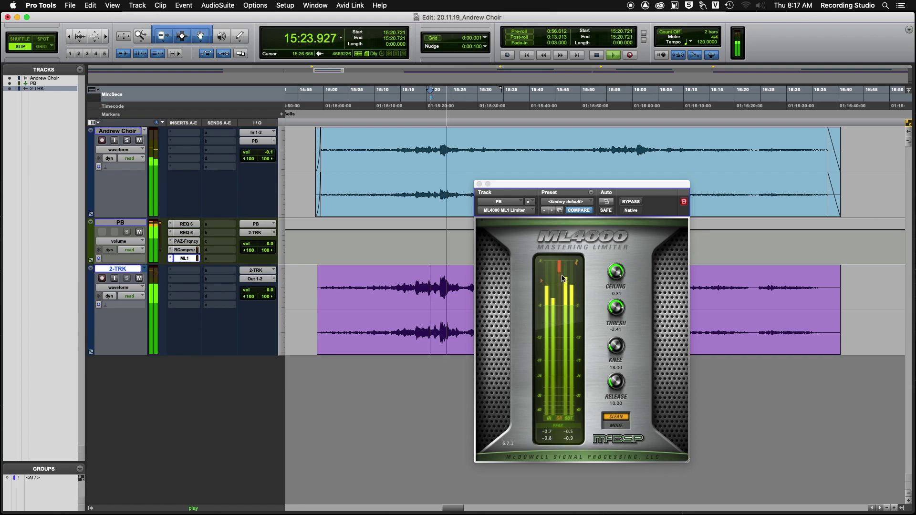
key("space")
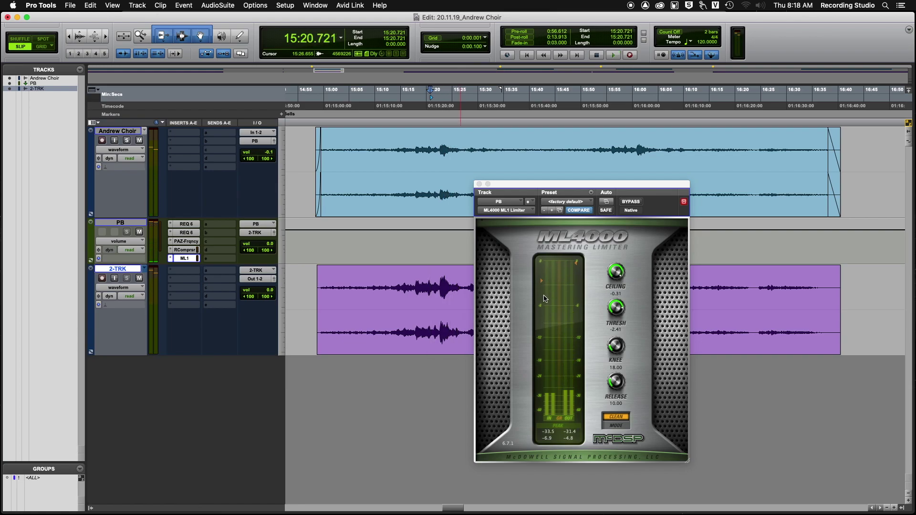
Open the PB track's RCompressor and play from 15:20.721 and 15:18.032 to examine its gain reduction and make-up gain
left_click(192, 251)
key("space")
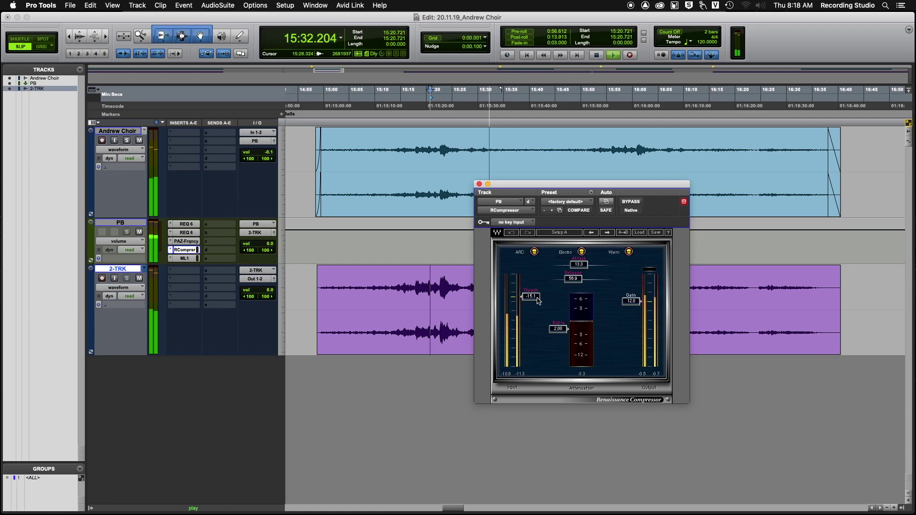
key("space")
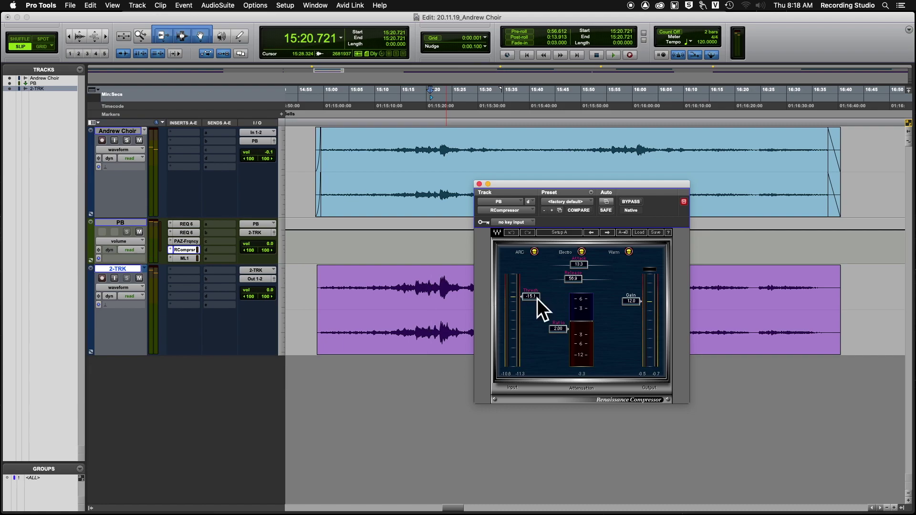
left_click(418, 305)
key("space")
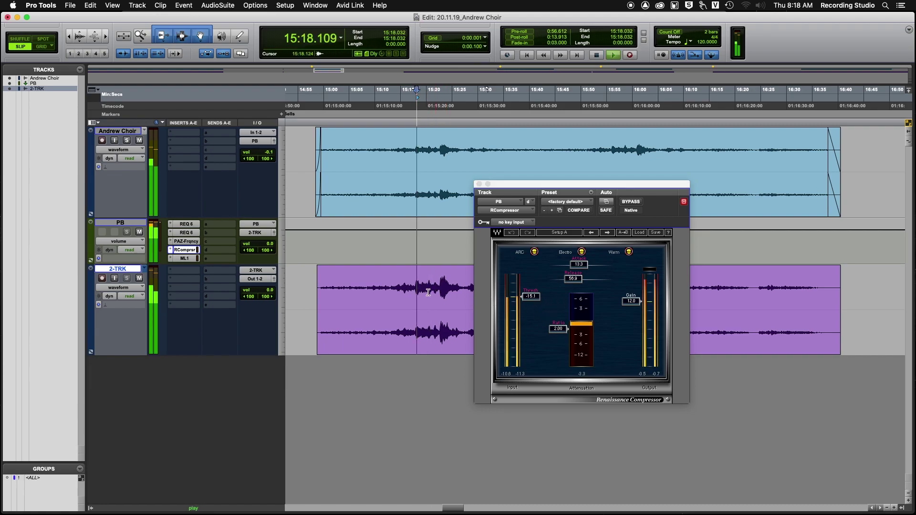
key("space")
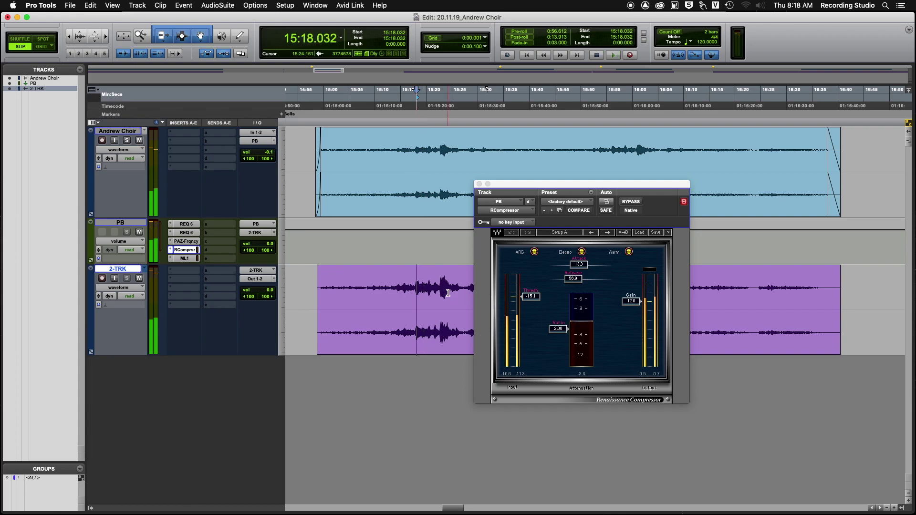
left_click(635, 303)
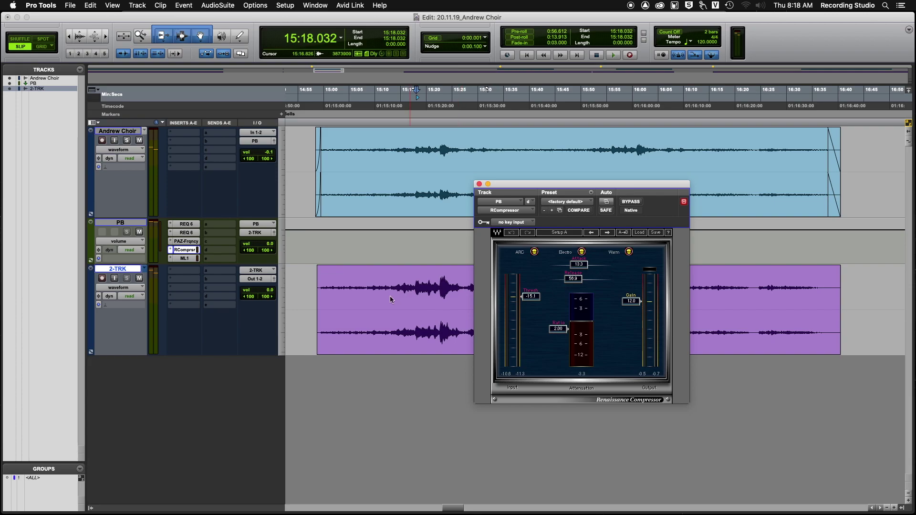
Set the choir source track's fader to +0.2 dB and select 15:02.733–15:19.701 on the 2-TRK clip
key("super+equal")
mouse_move(96, 346)
left_mouse_down()
mouse_move(96, 336)
mouse_move(96, 352)
left_mouse_up()
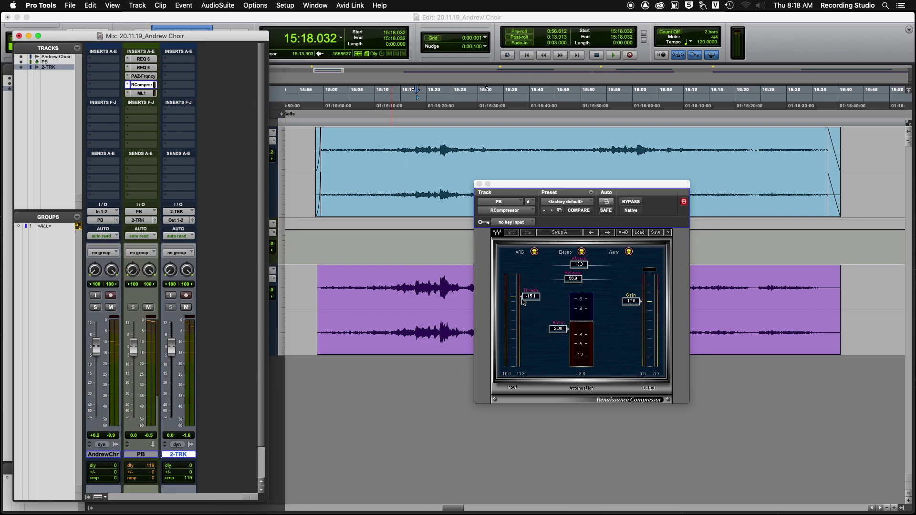
left_click_drag(338, 286, 424, 299)
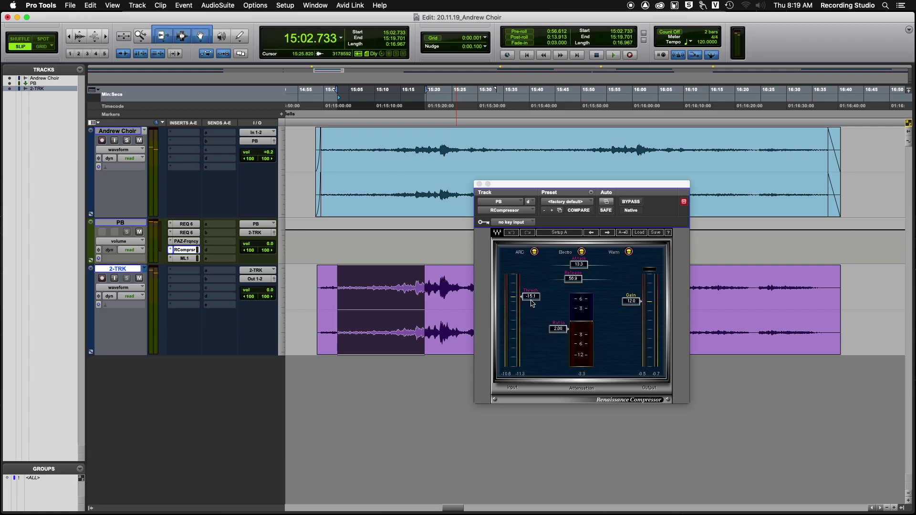
Open the PB track's ML1 limiter, play from 15:17.104 to check its meters, and close the plug-in window
left_click(411, 289)
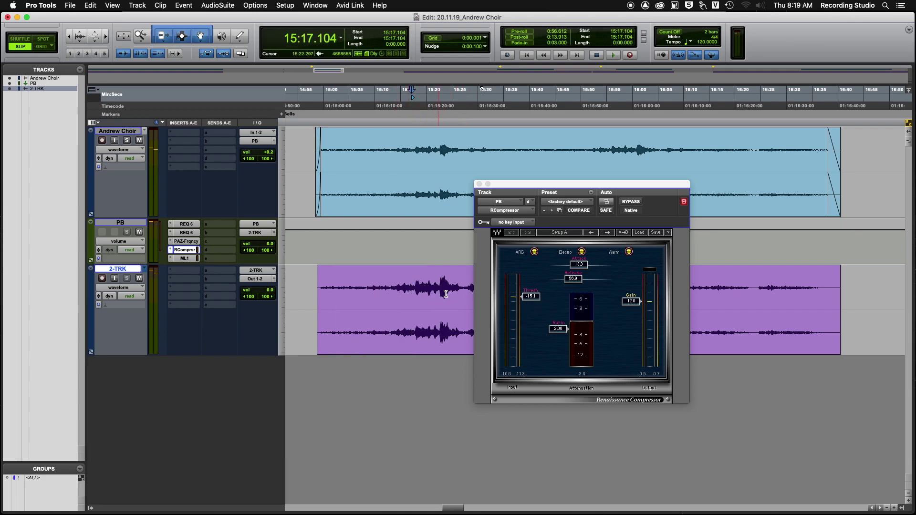
left_click(184, 258)
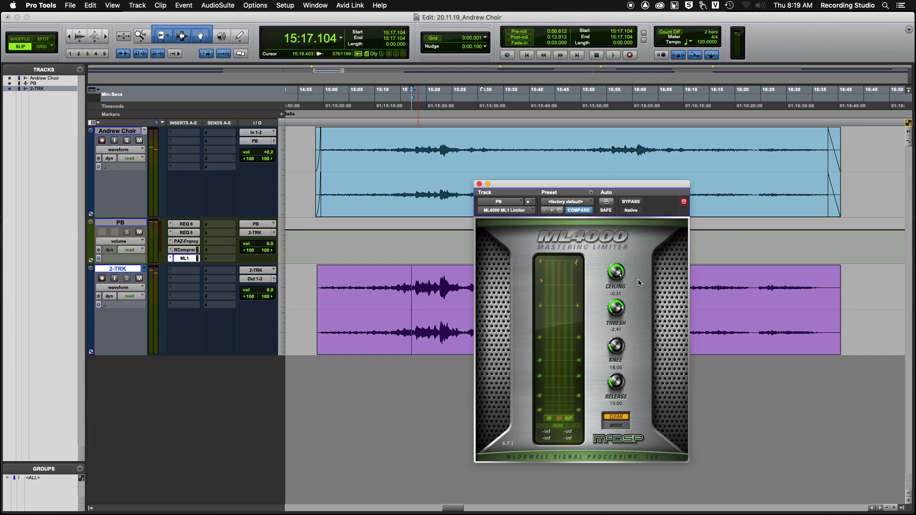
key("space")
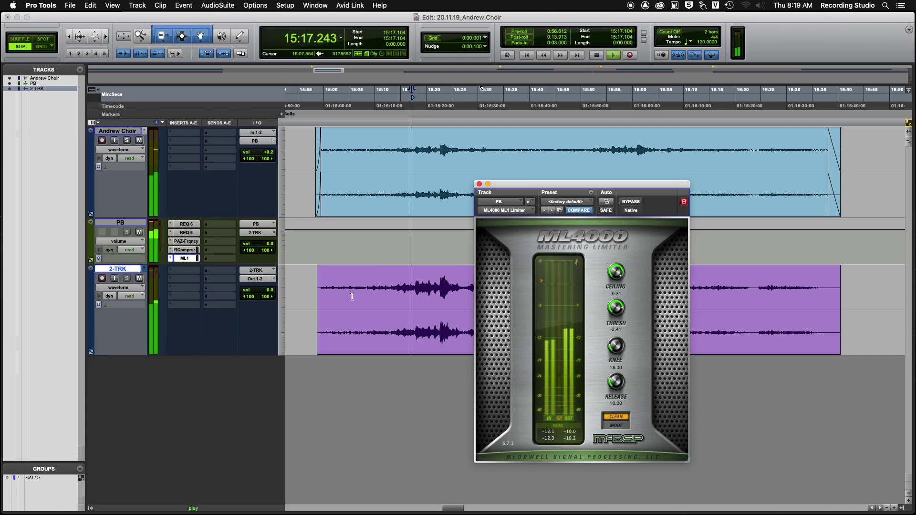
left_click(479, 185)
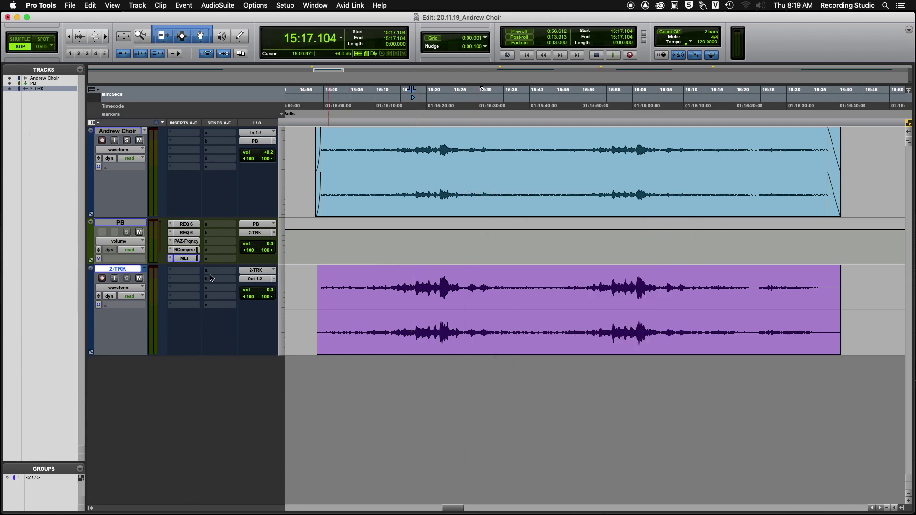
Play the session from 15:12.376, and switch the 2-TRK track to the Carol of the Bells (4) playlist
left_click(387, 286)
key("space")
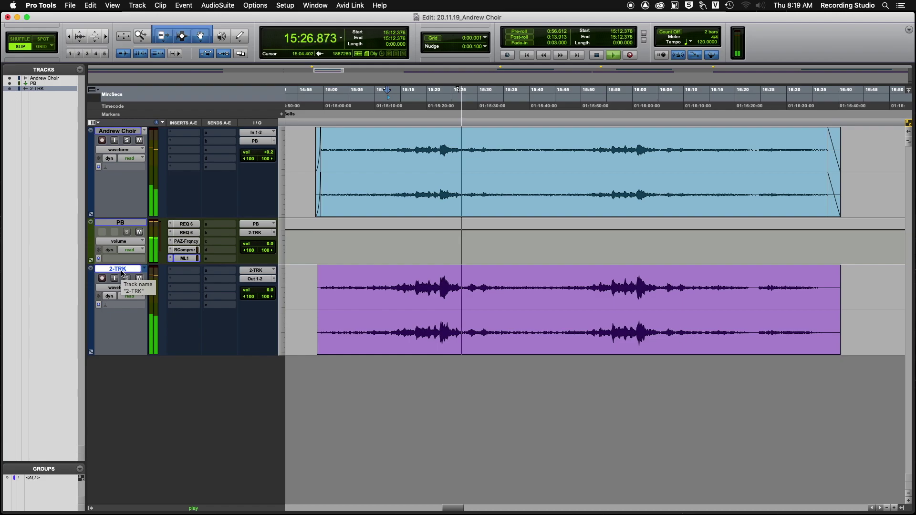
key("space")
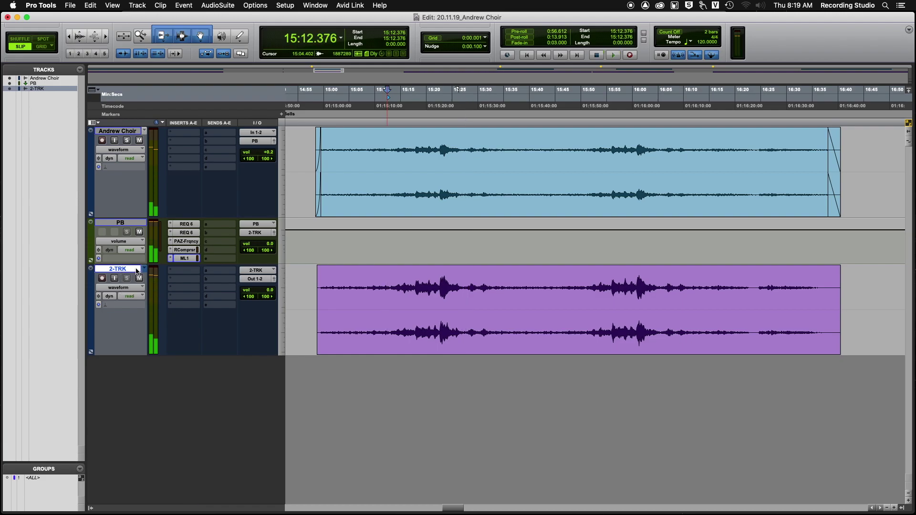
left_click(144, 270)
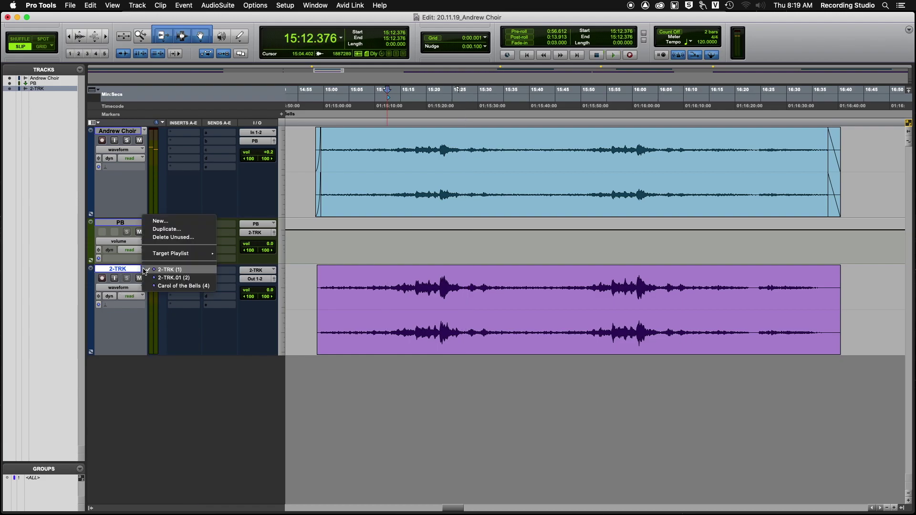
left_click(160, 287)
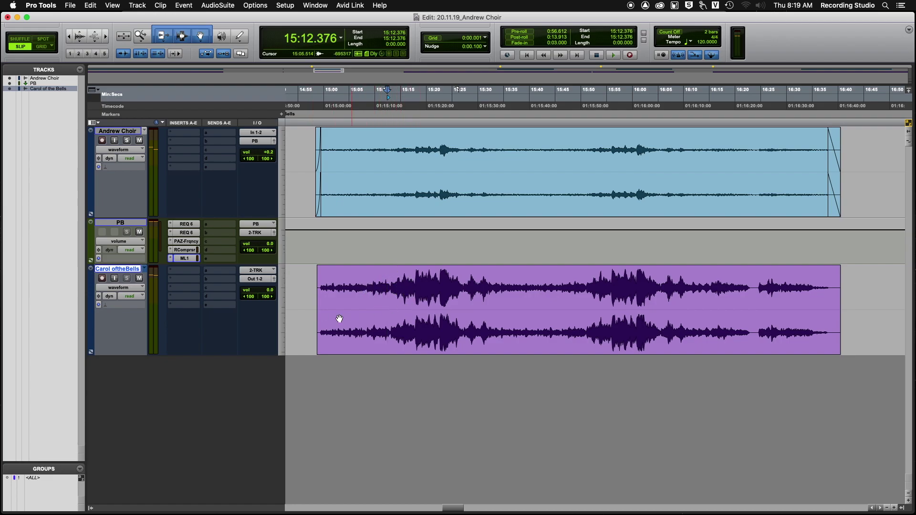
Alternate the 2-TRK track twice between the 2-TRK (1) and Carol of the Bells (4) playlists to compare their waveforms
left_click(144, 269)
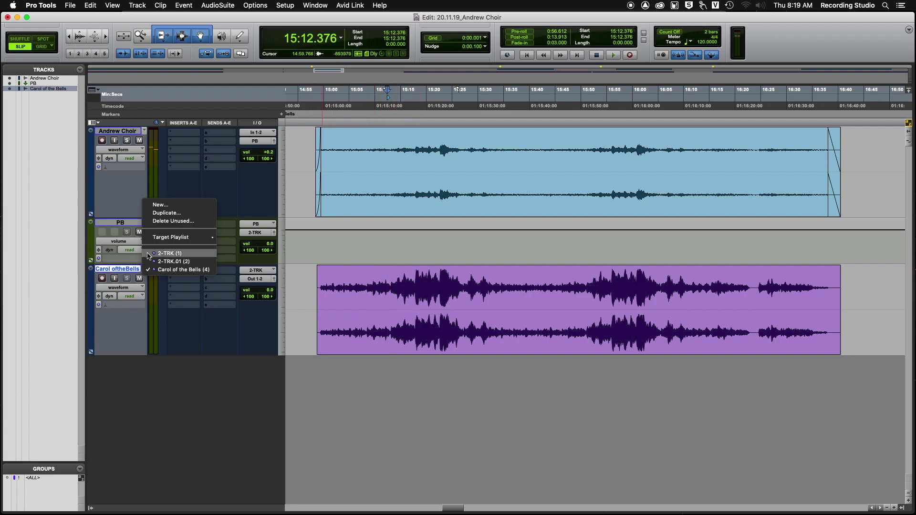
left_click(163, 253)
left_click(144, 271)
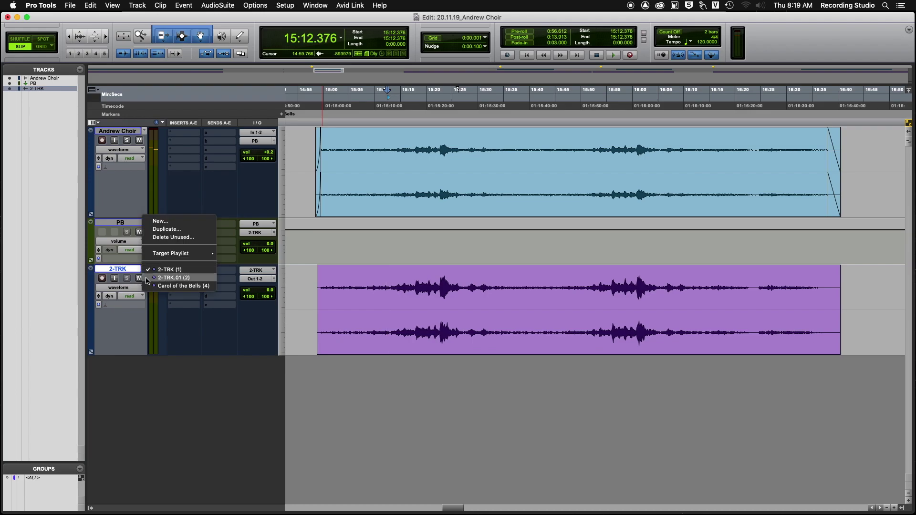
left_click(176, 288)
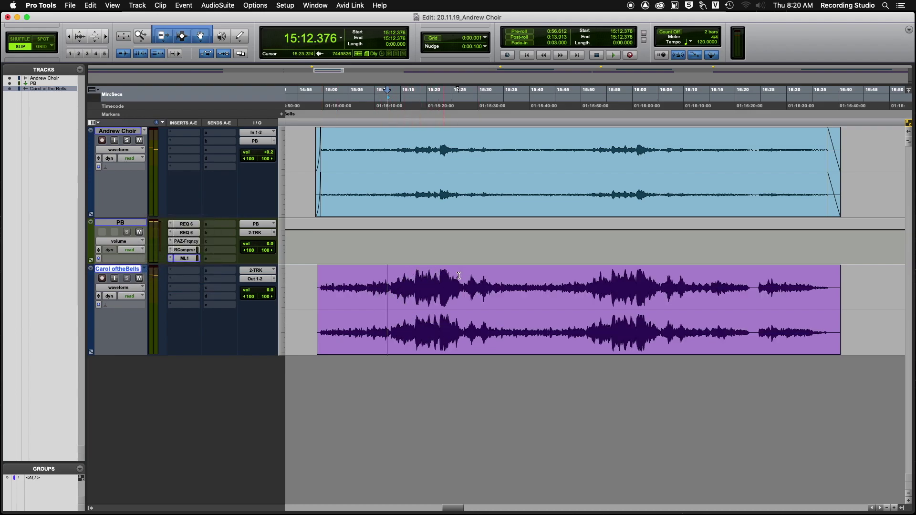
left_click(145, 269)
left_click(165, 254)
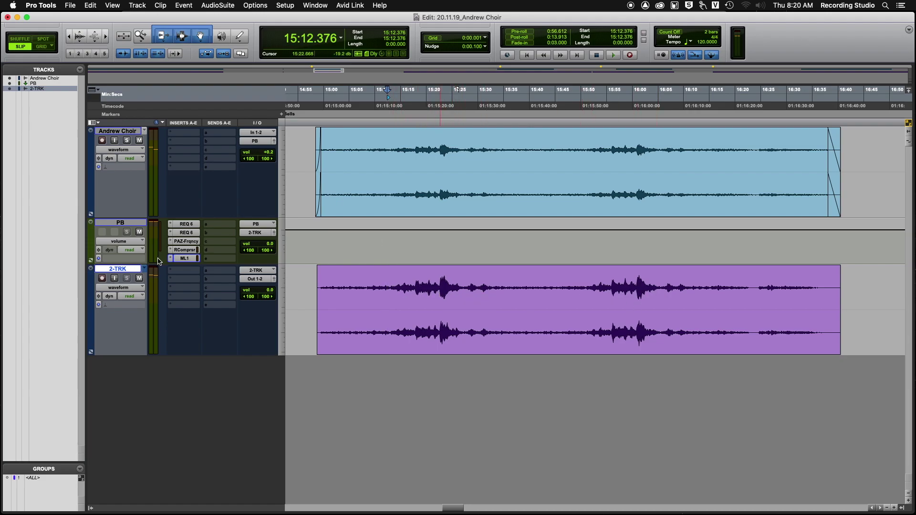
left_click(144, 269)
left_click(152, 287)
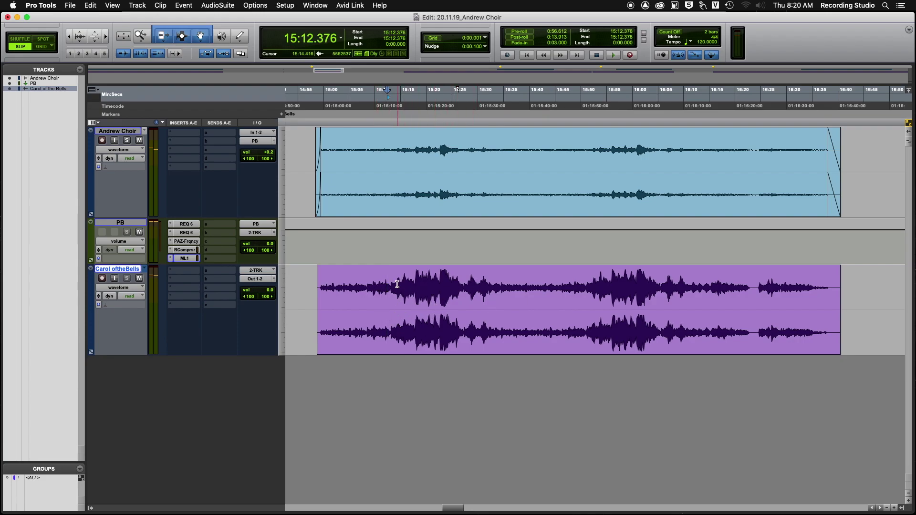
Switch the 2-TRK track to the 2-TRK (1) playlist and play the unprocessed version from 15:12.376
left_click(144, 269)
left_click(149, 253)
key("space")
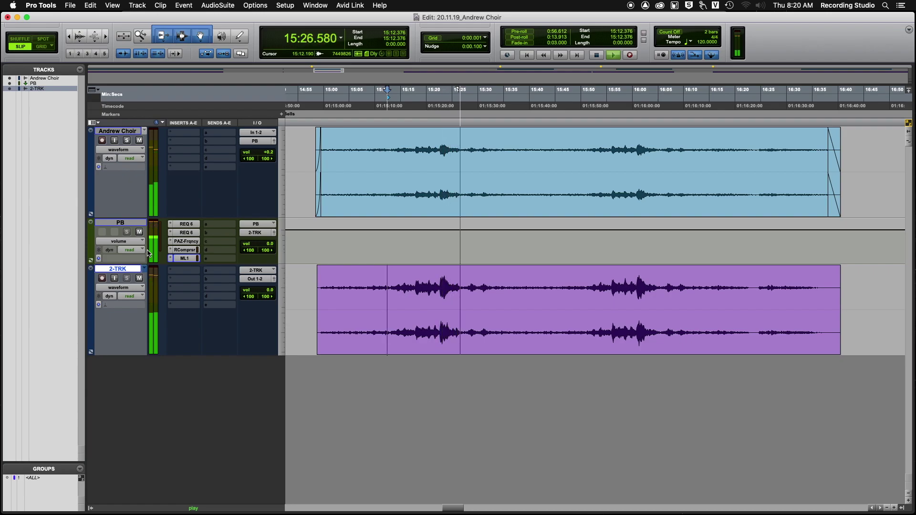
key("space")
Return the 2-TRK track to the Carol of the Bells (4) playlist and play the processed version from 15:12.376
left_click(144, 269)
left_click(160, 284)
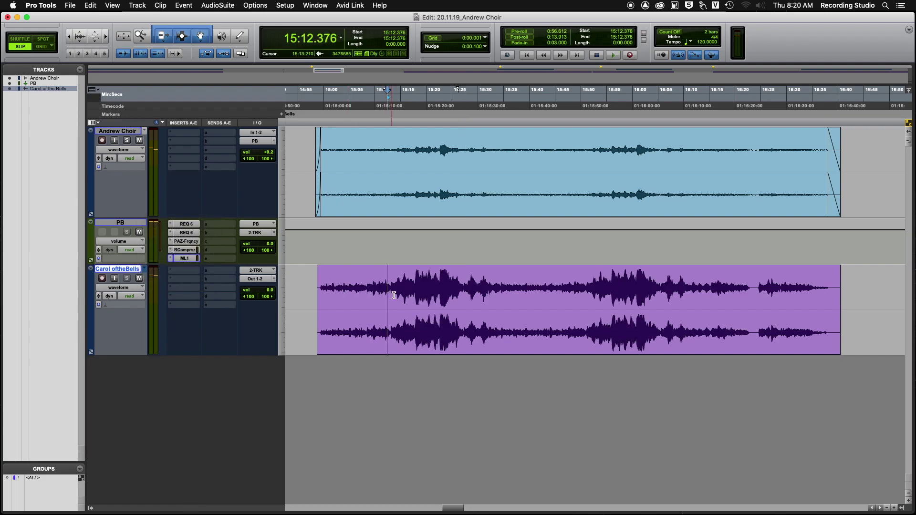
key("space")
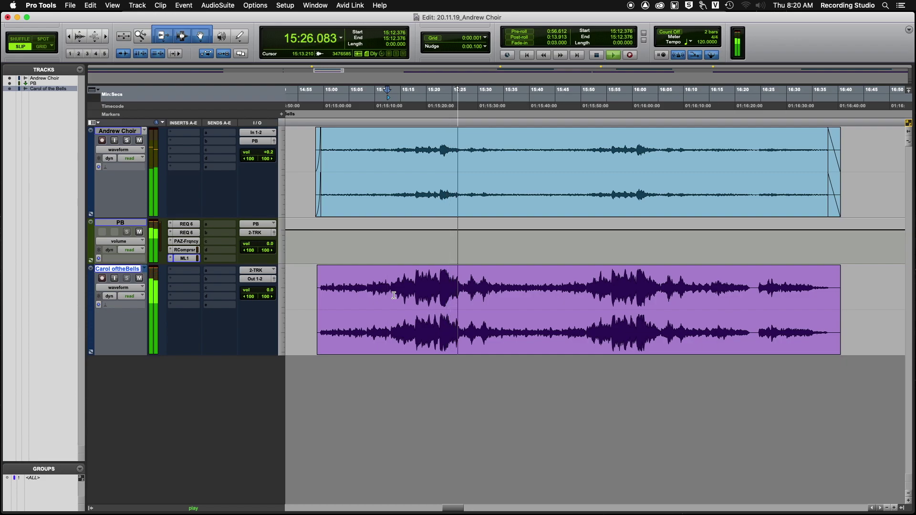
key("space")
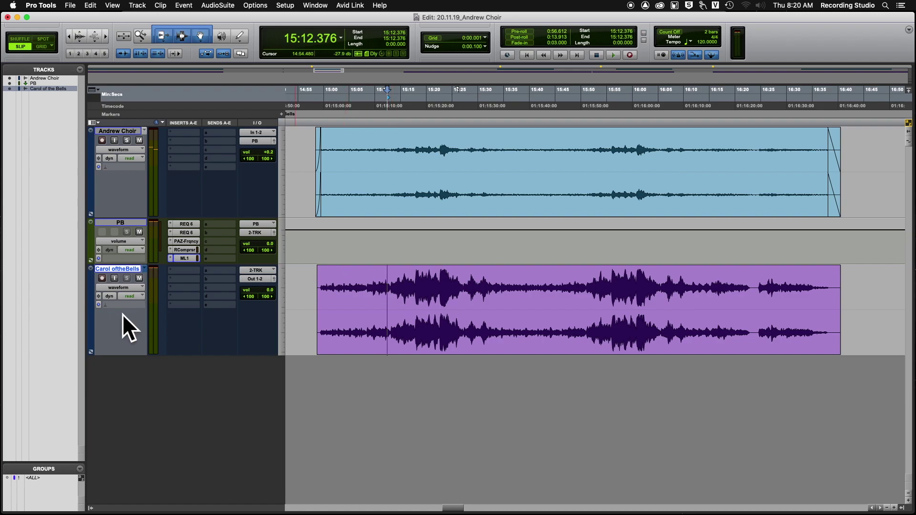
Place the edit cursor at 14:58.721, near the start of the choir clips
key("r")
key("F5")
left_click_drag(441, 304, 744, 294)
key("alt+Tab")
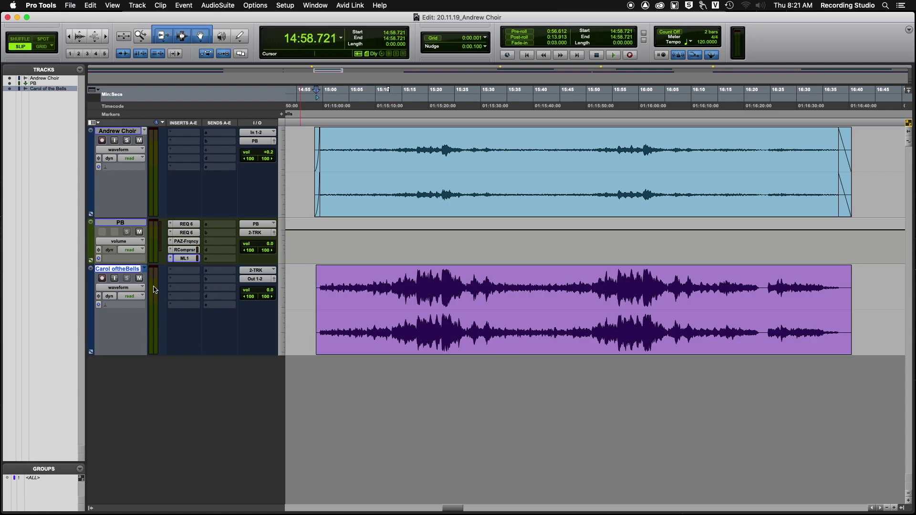